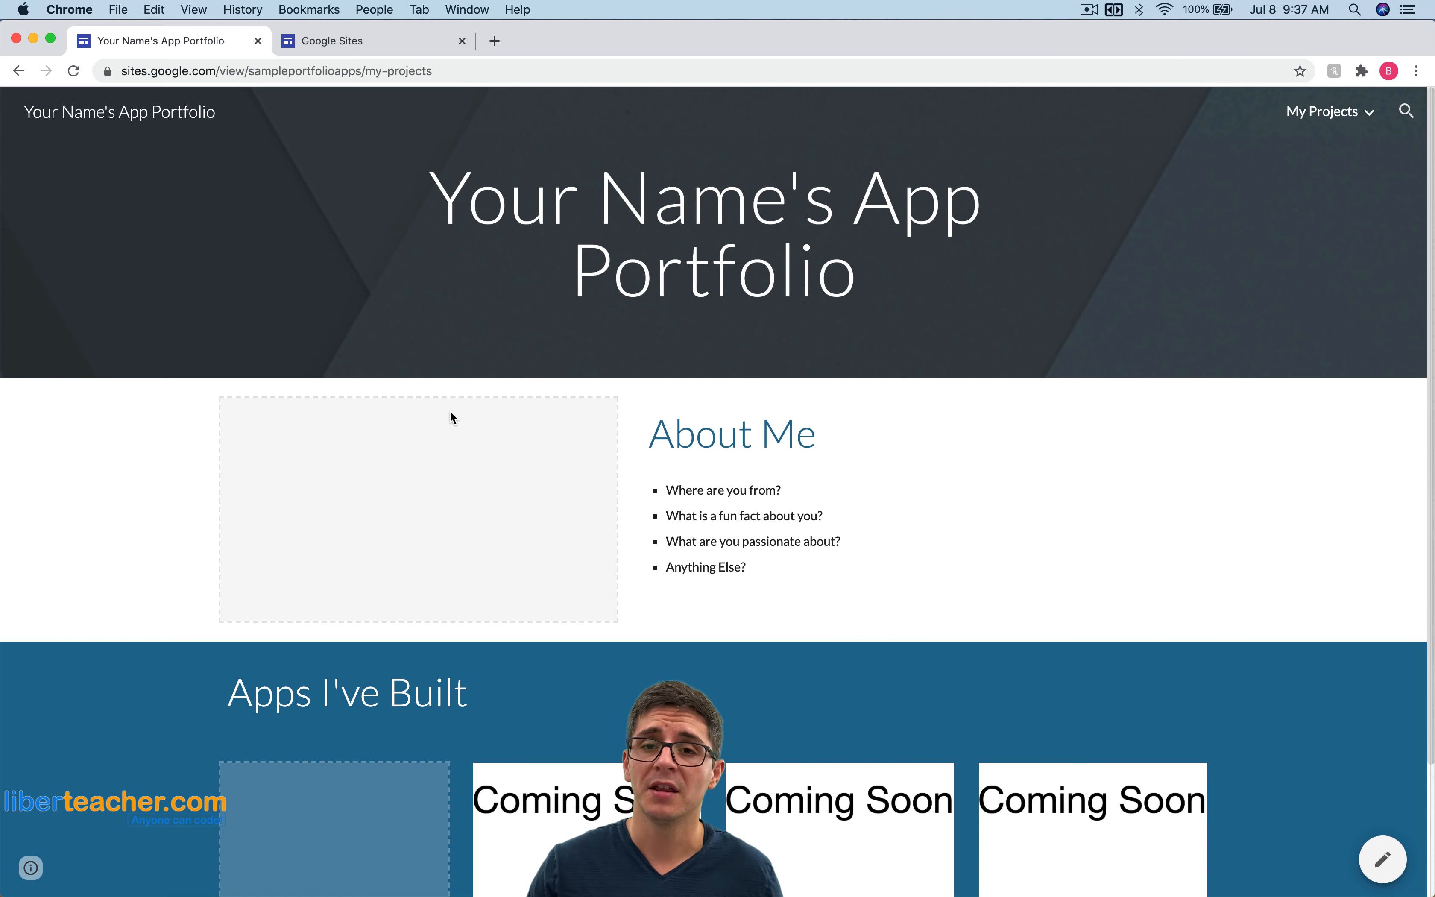
- Look over the sample portfolio's Scavenger Hunt App page and create a new blank site in Google Sites
mouse_move(1319, 117)
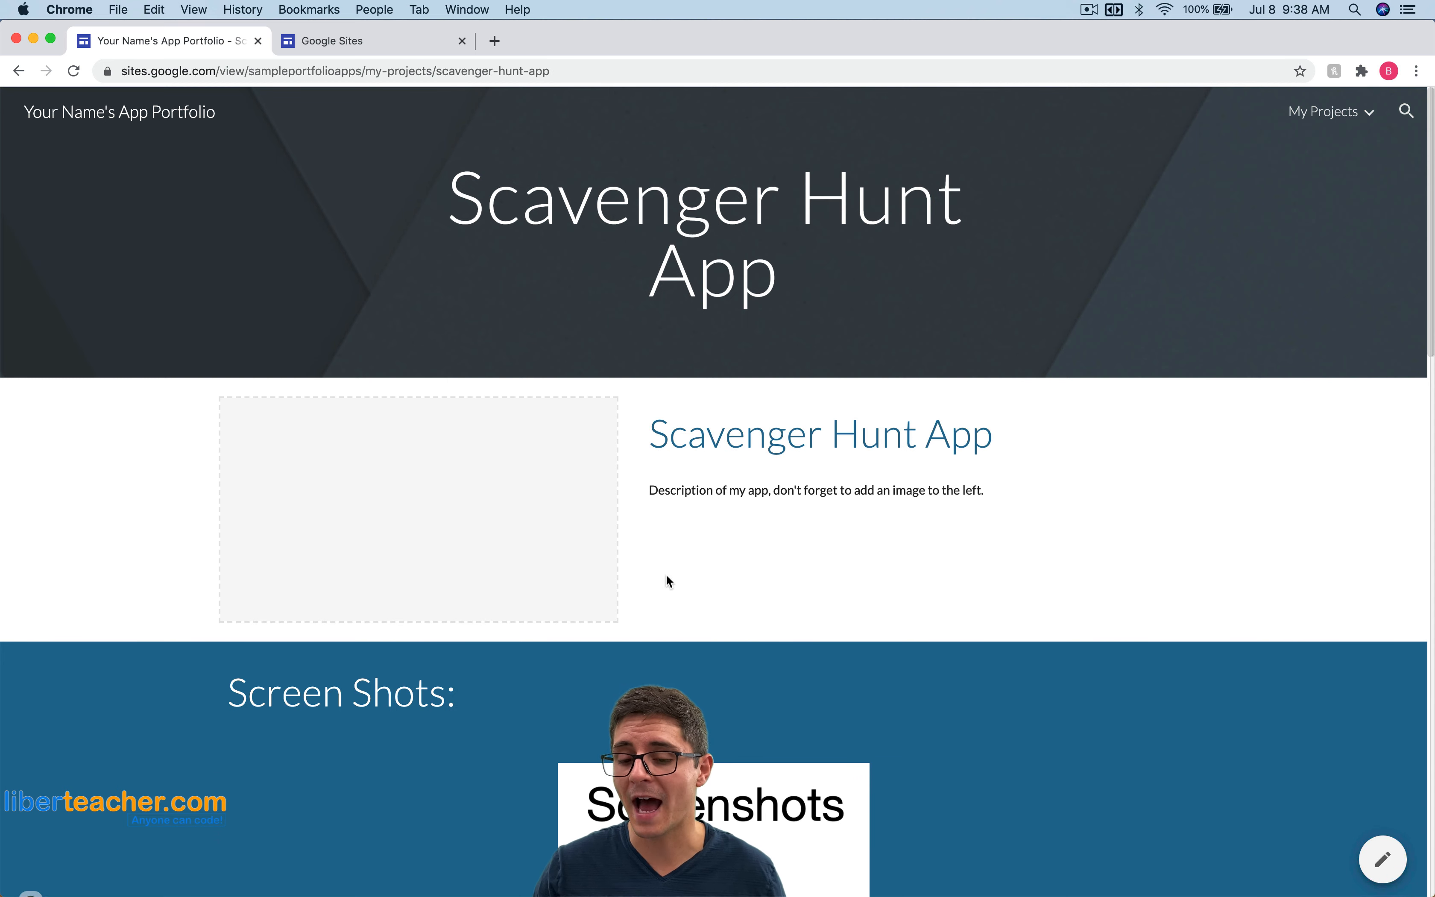
scroll(572, 458, "down", 15)
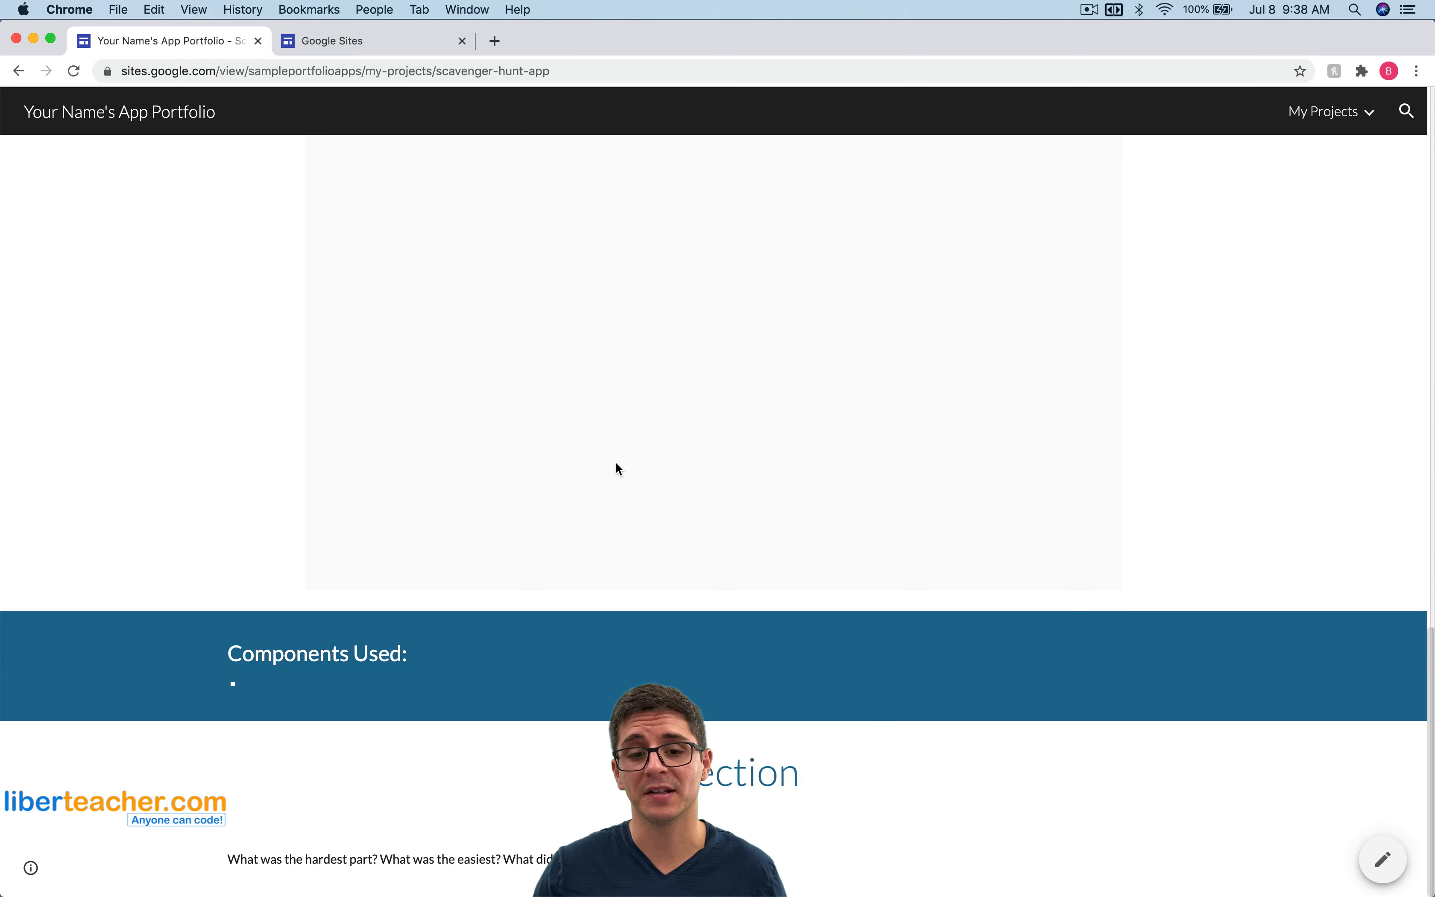
left_click(366, 41)
left_click(299, 261)
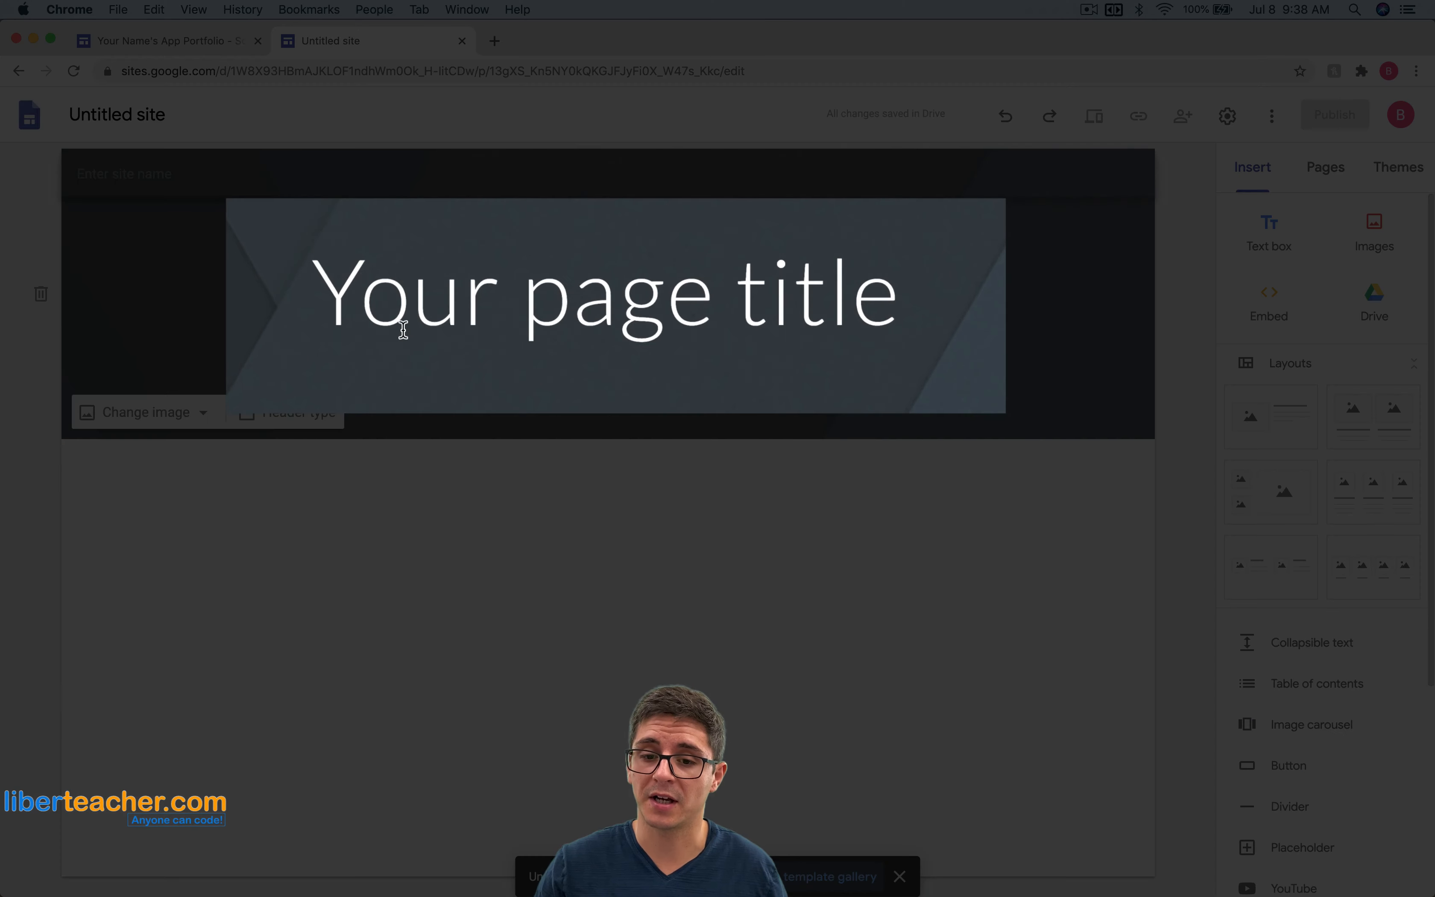
- Insert the single-image layout with a title and text beside it below the page header
left_click(676, 299)
left_click(740, 470)
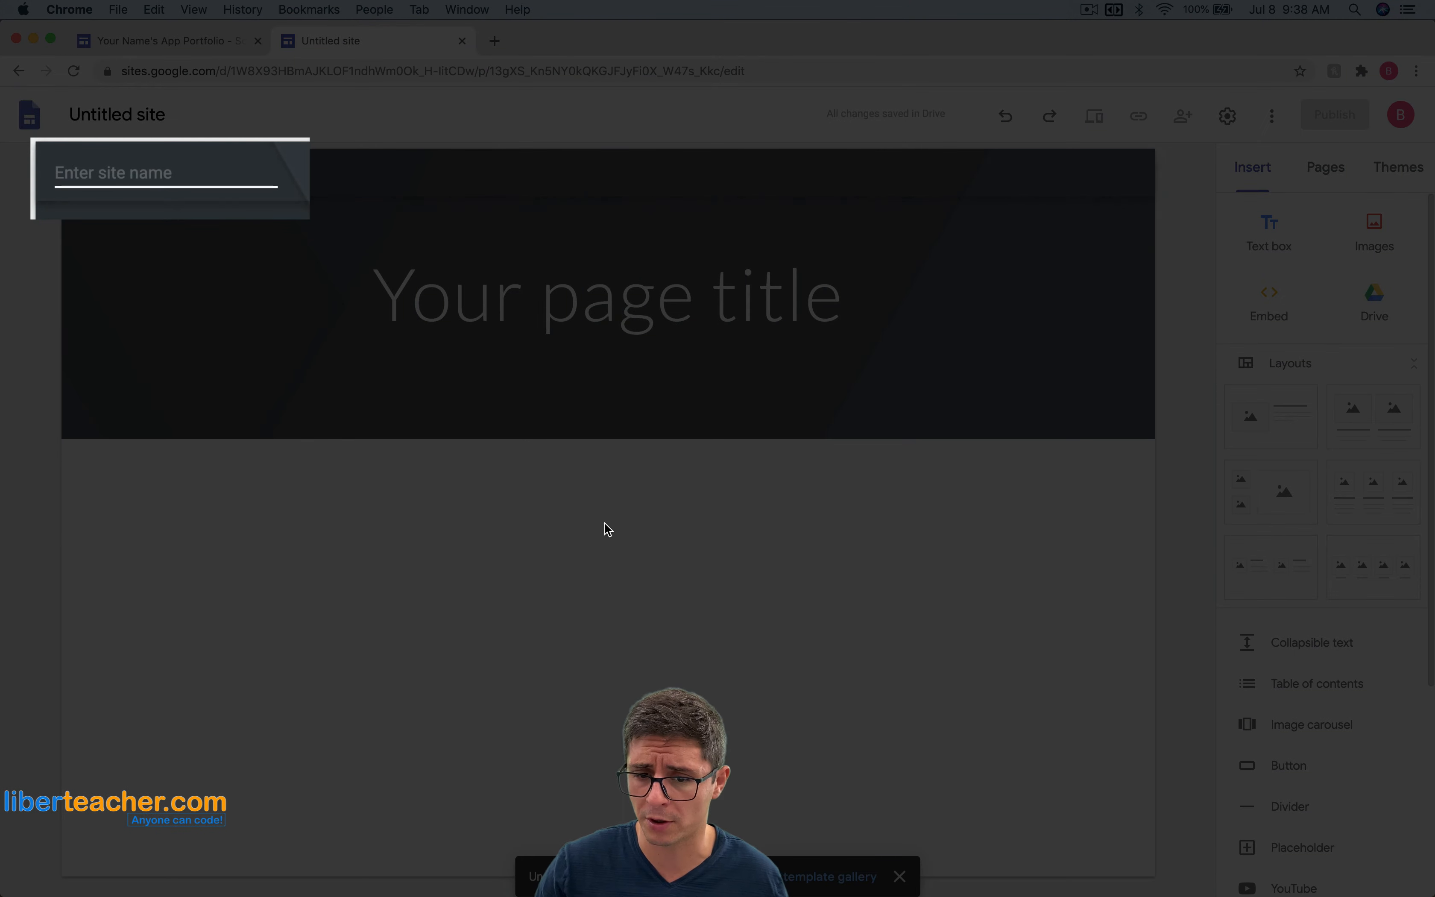
left_click(1326, 185)
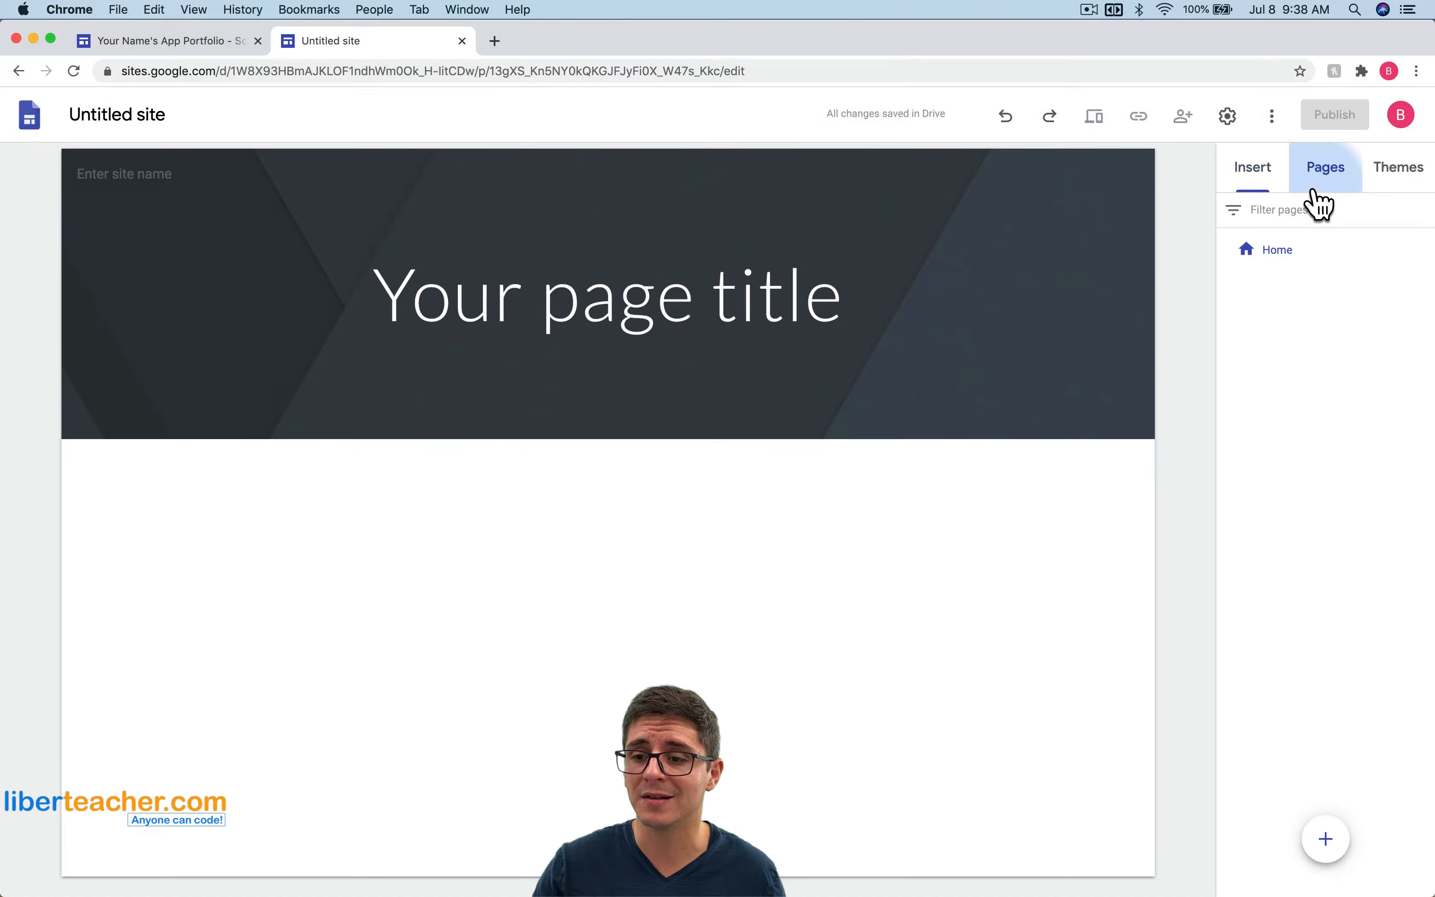
left_click(1263, 178)
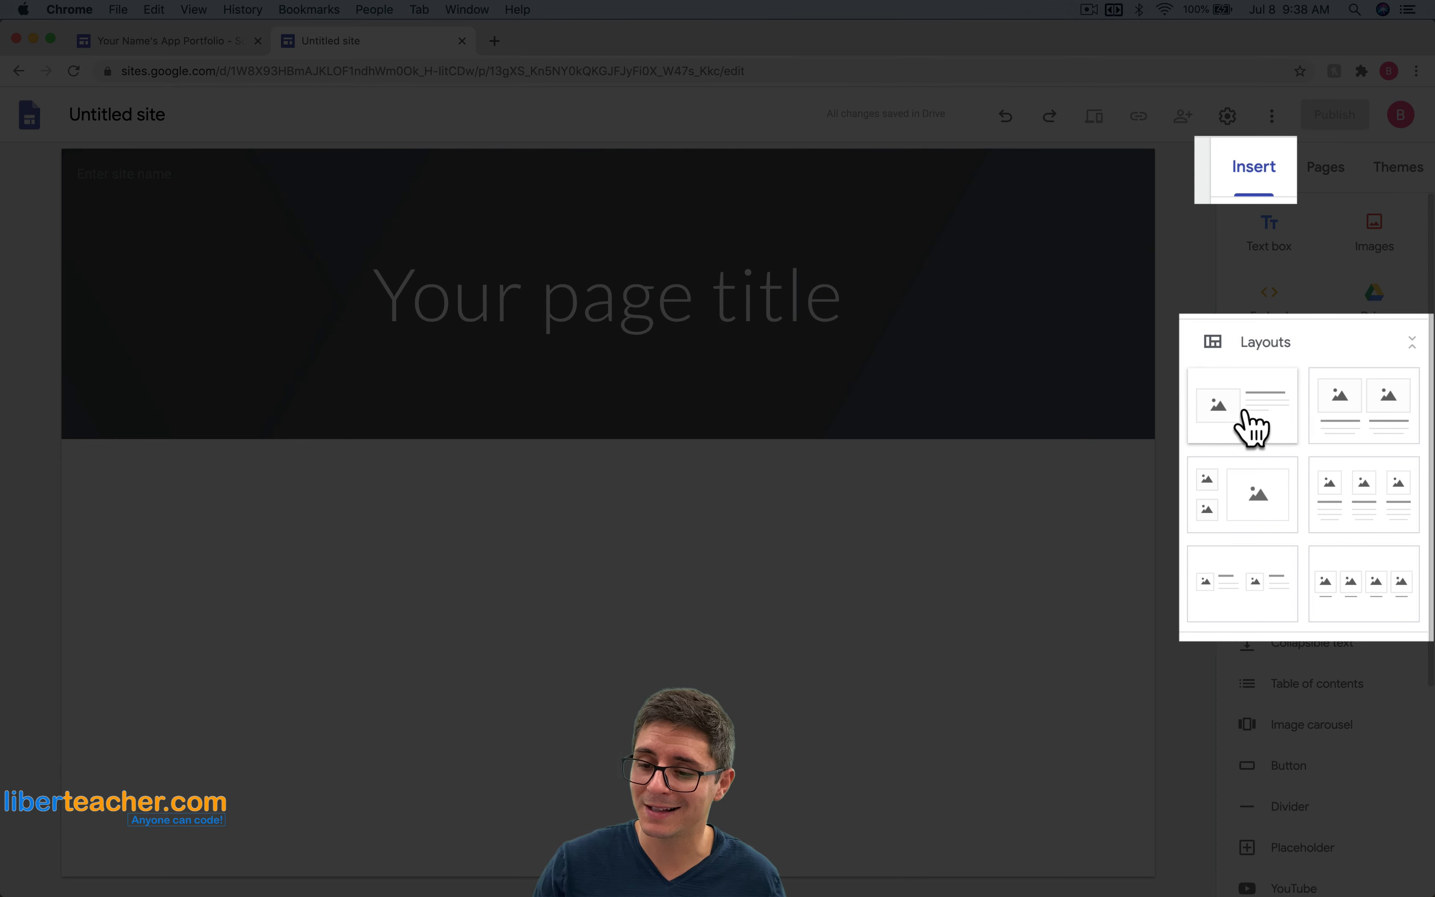
left_click(1289, 442)
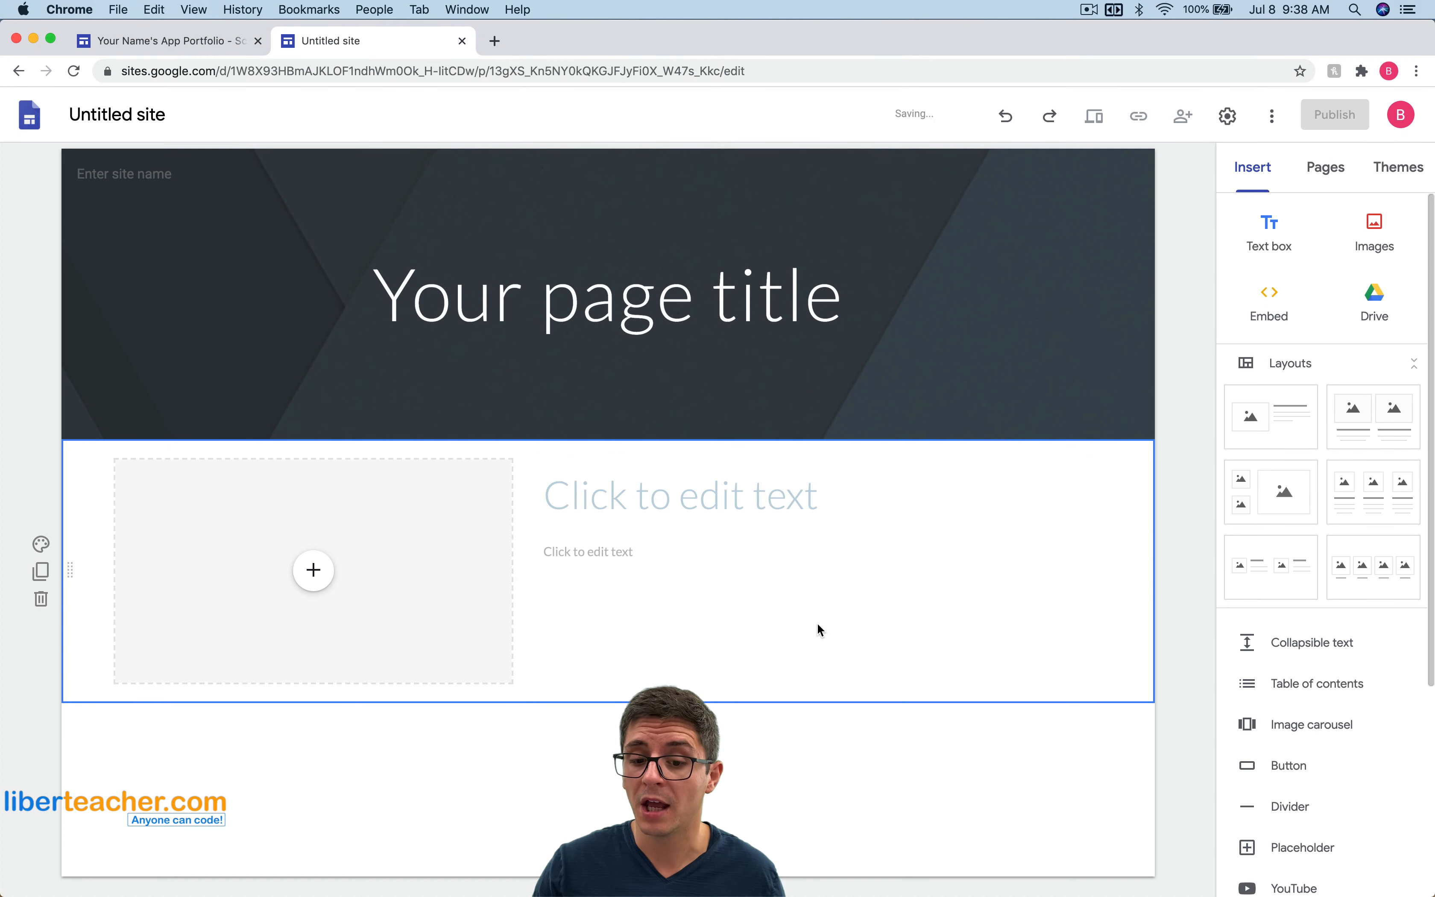
- Enter "About Me" as the title of the new image-and-text section and open its body text for editing
left_click(600, 509)
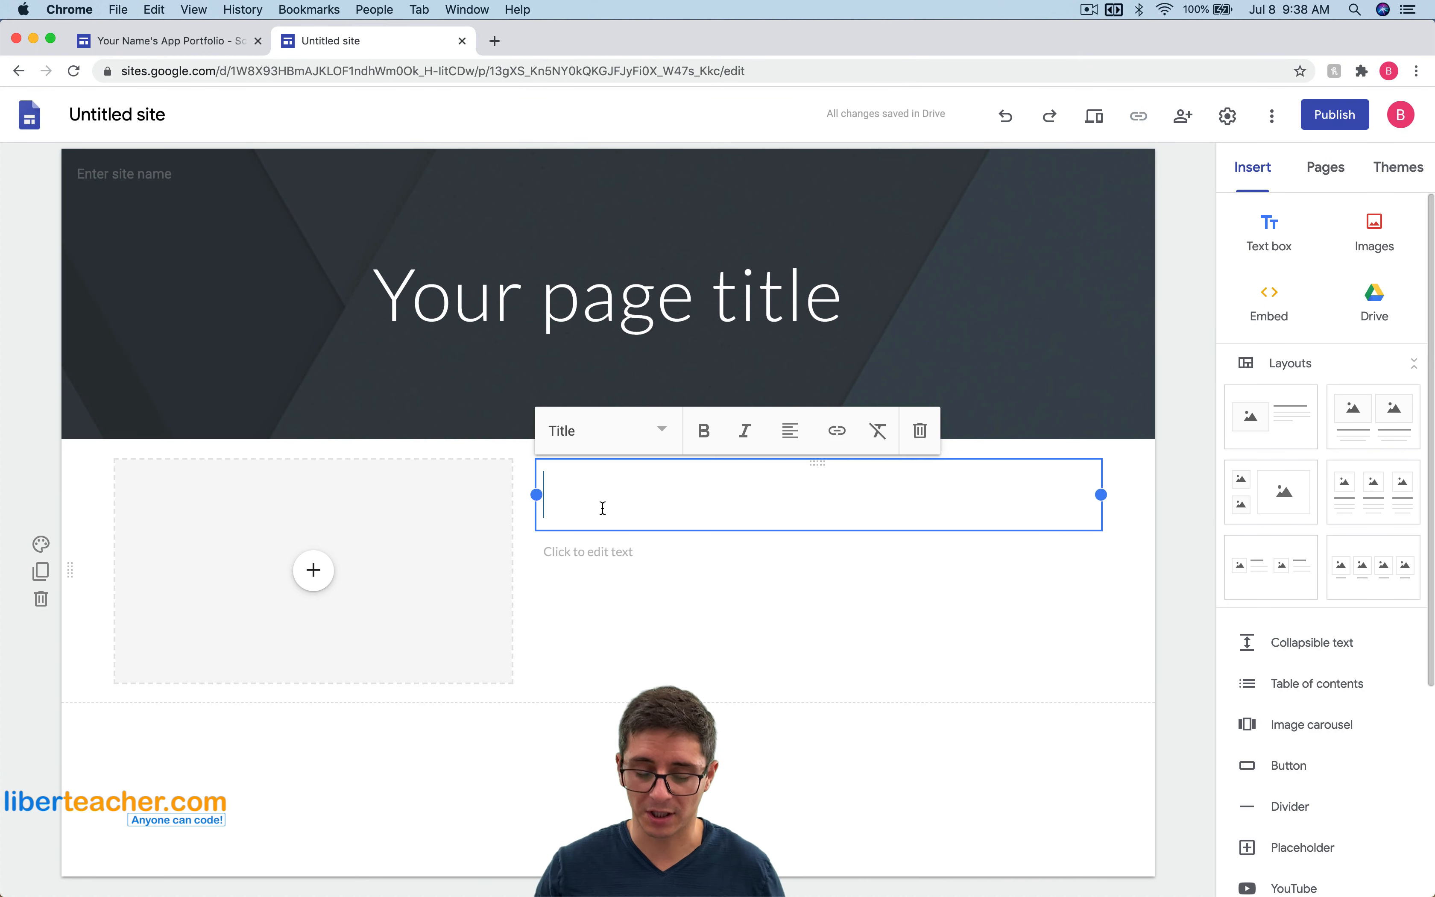
type("About me")
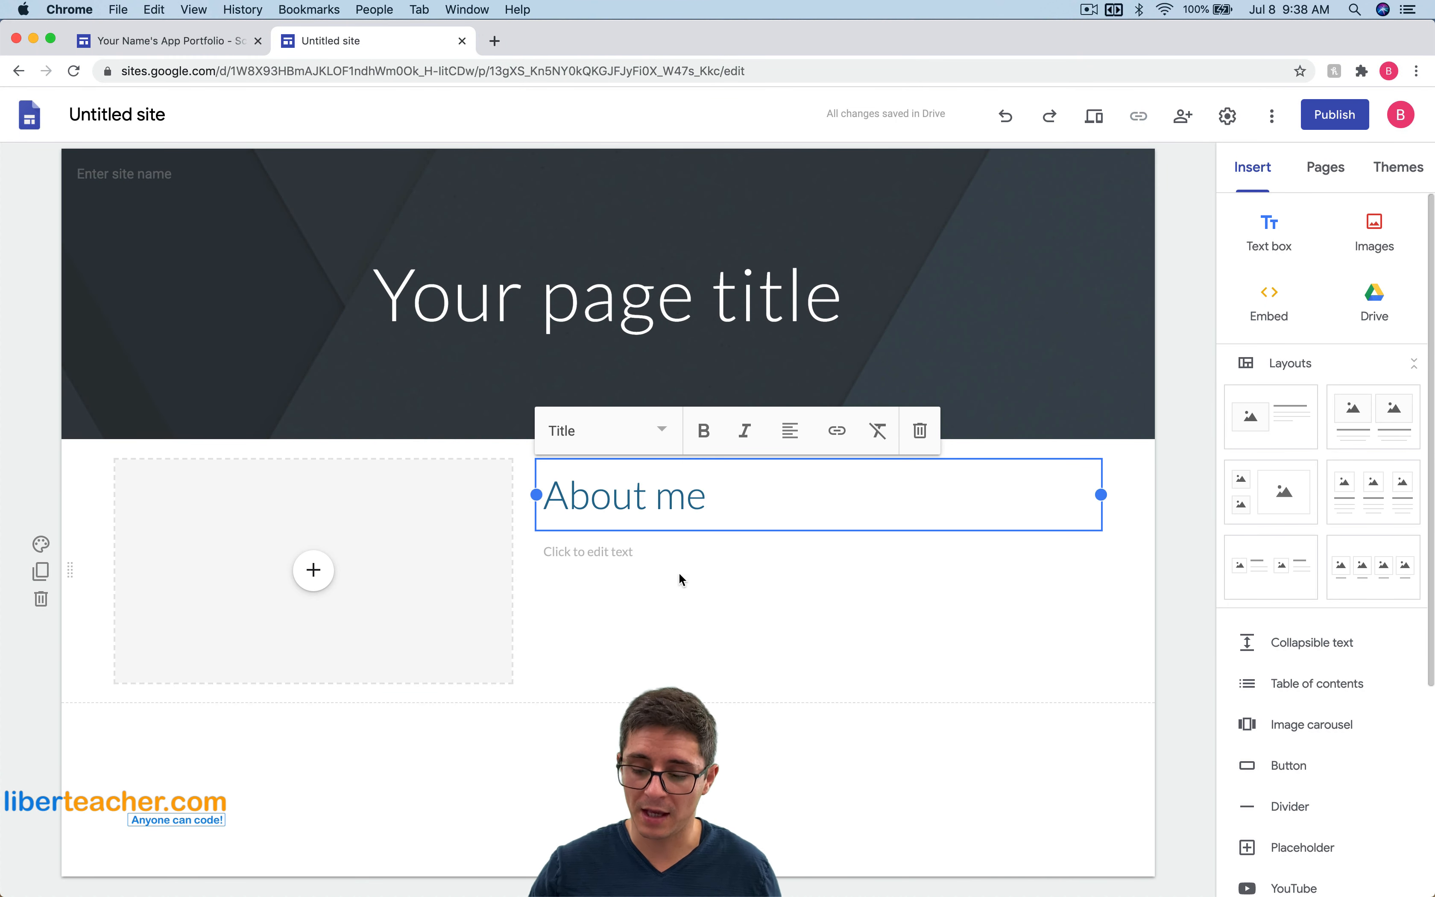
key("BackSpace")
key("BackSpace")
type("ME")
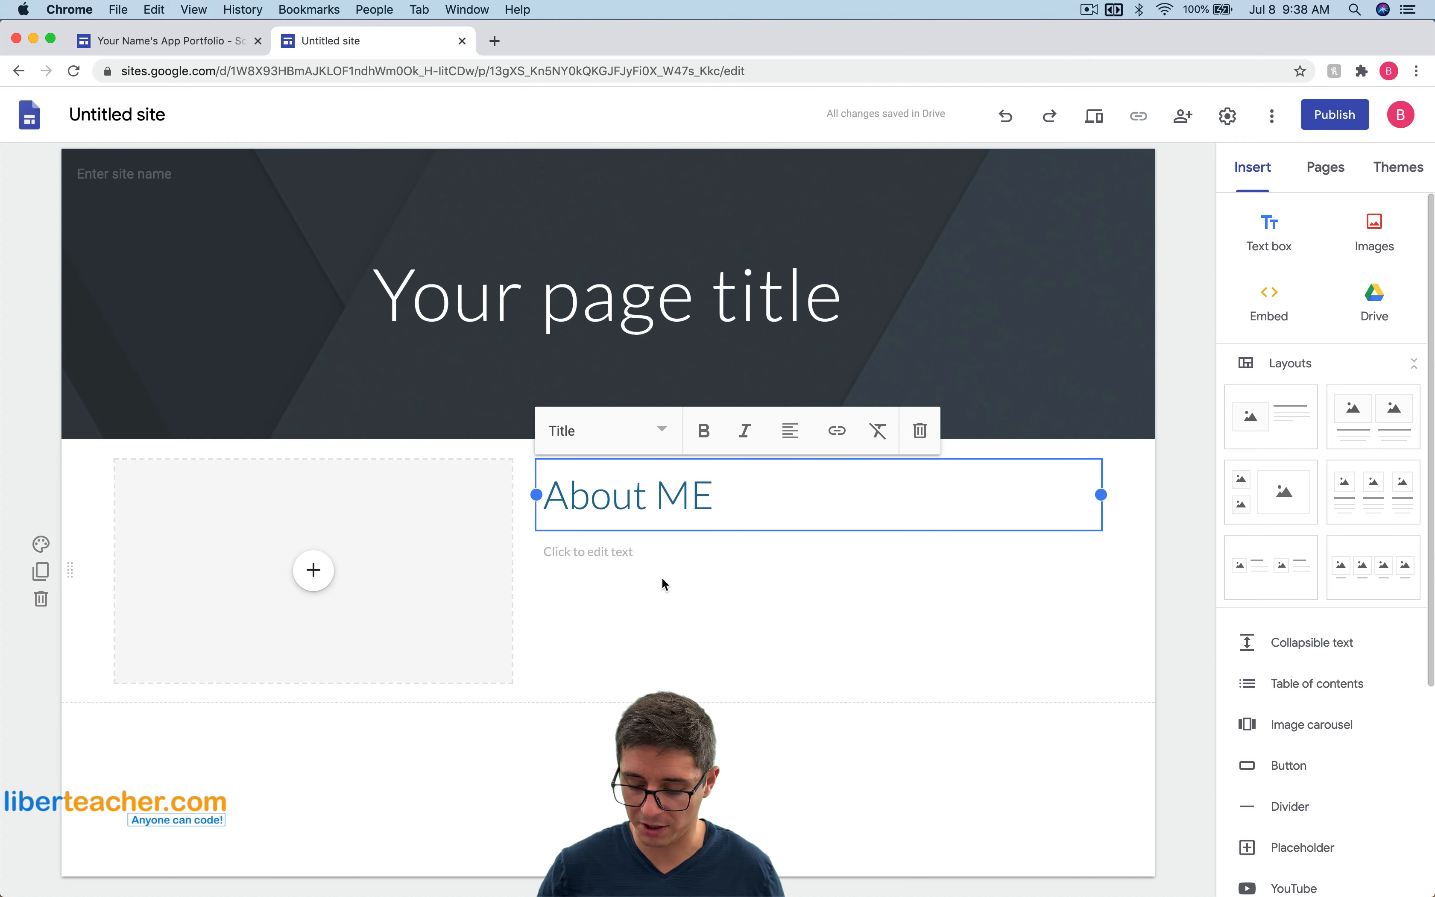
key("BackSpace")
type("e")
left_click(634, 539)
- Examine the About Me section on the sample portfolio's home page and the content sources offered for the new site's image placeholder
left_click(147, 41)
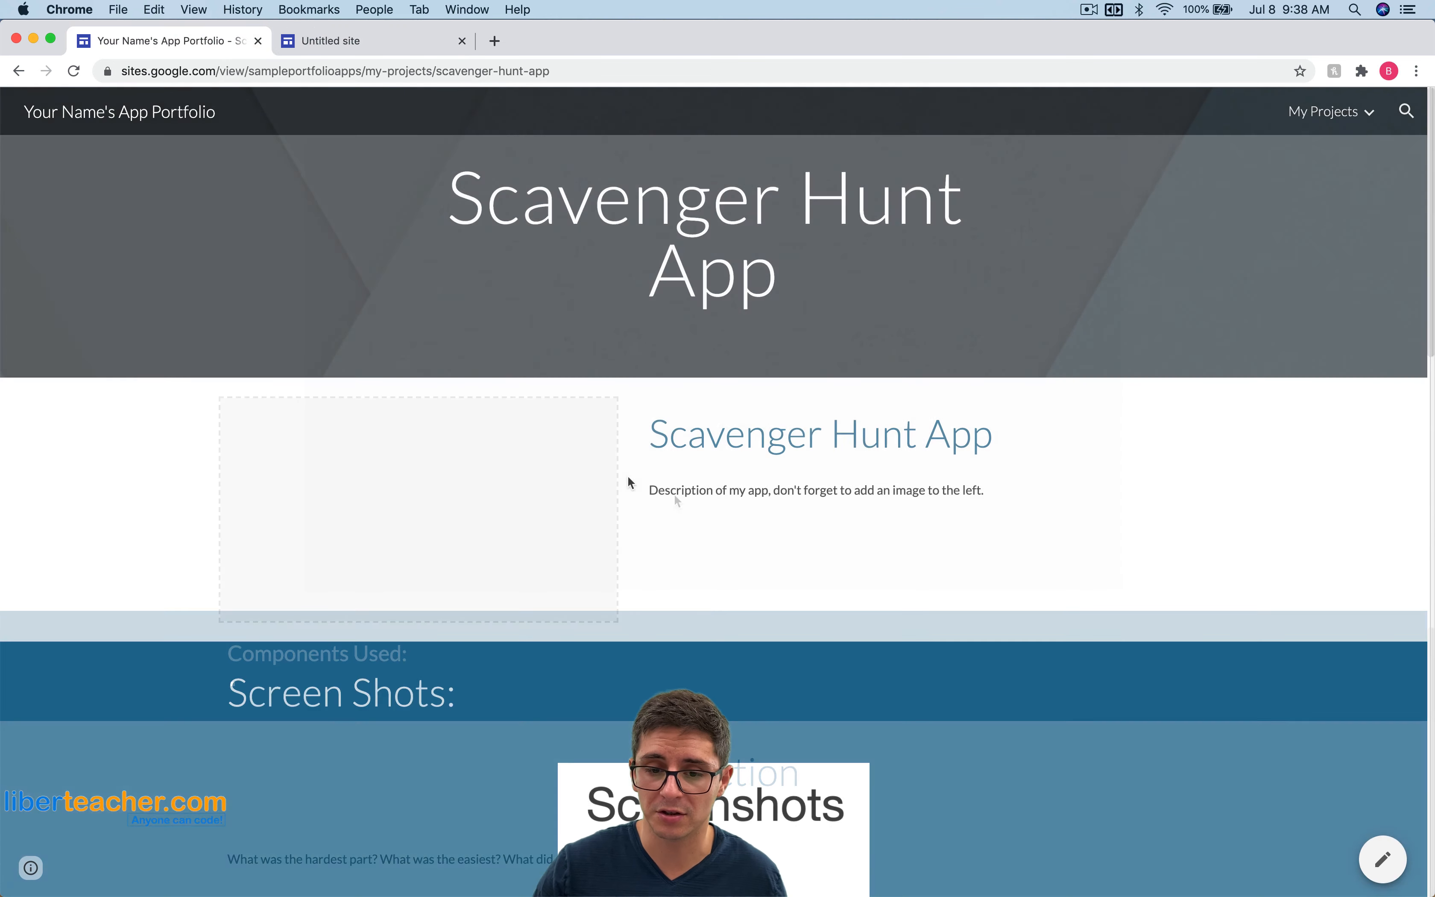
left_click(62, 122)
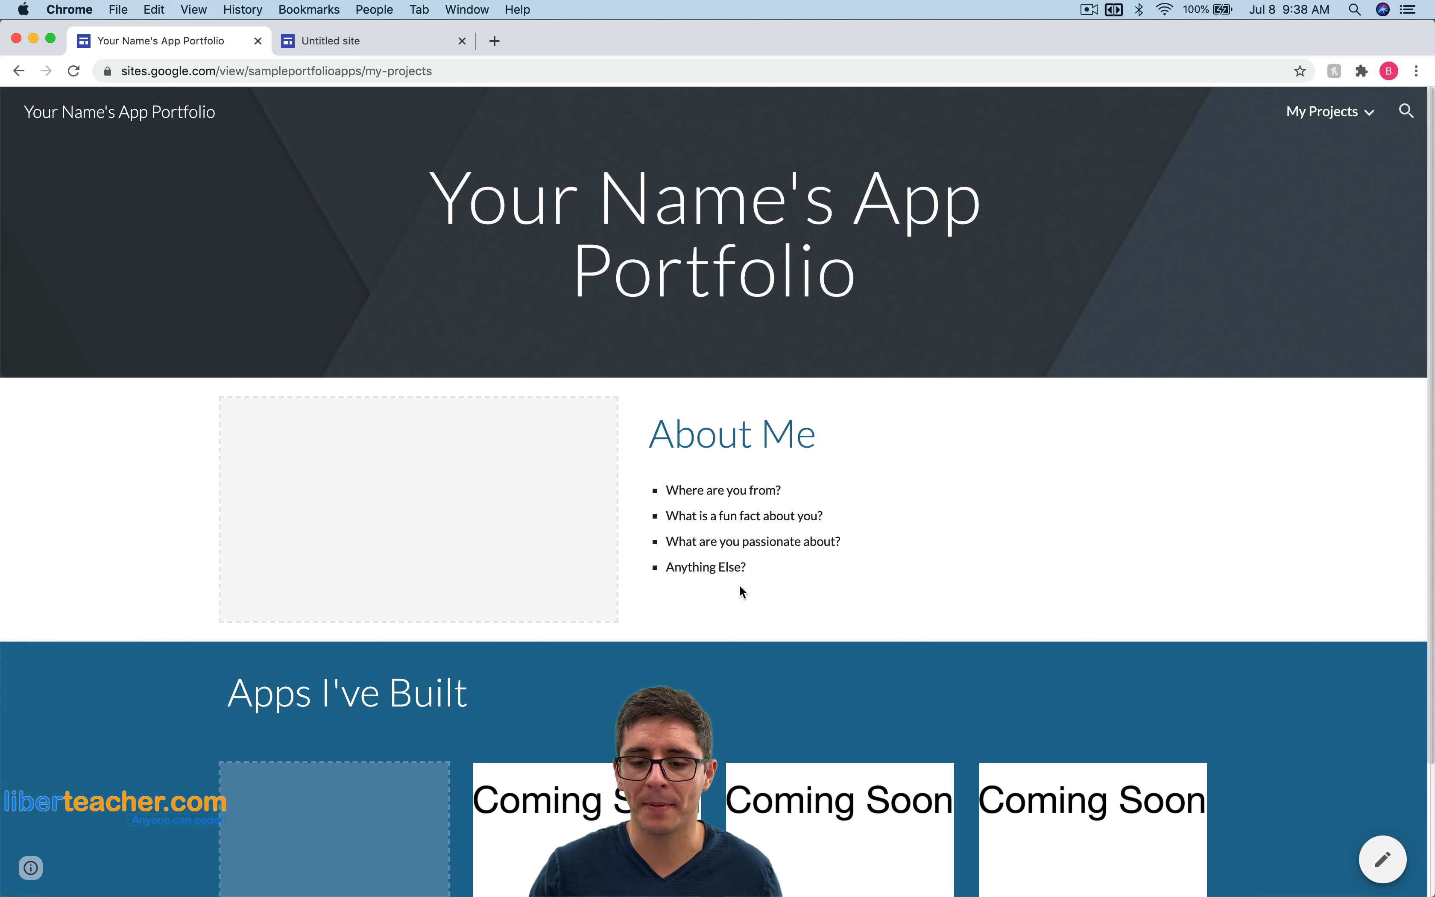
left_click(345, 41)
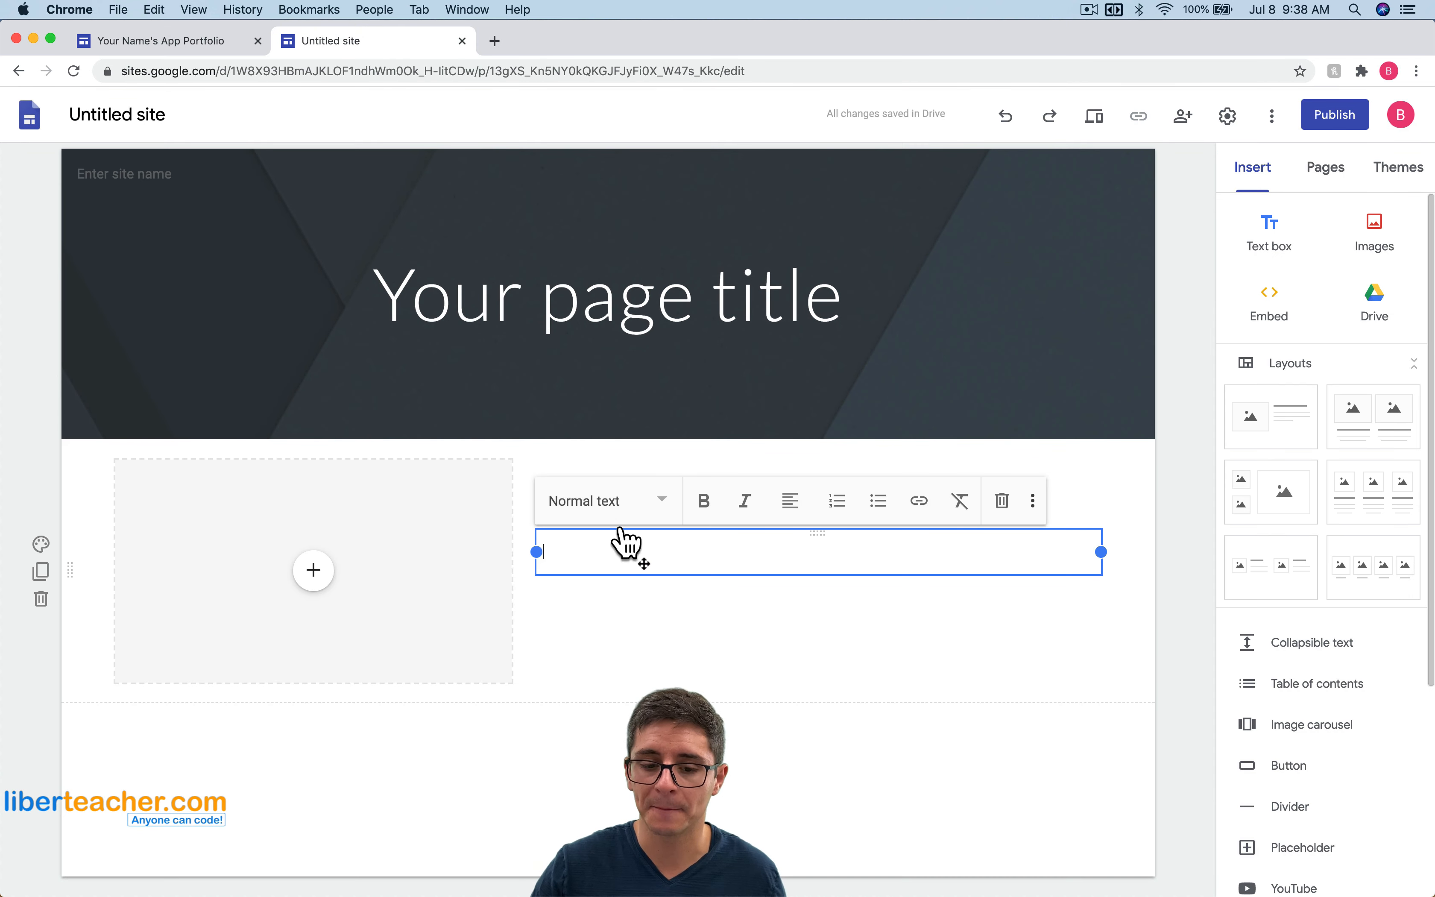
left_click(318, 576)
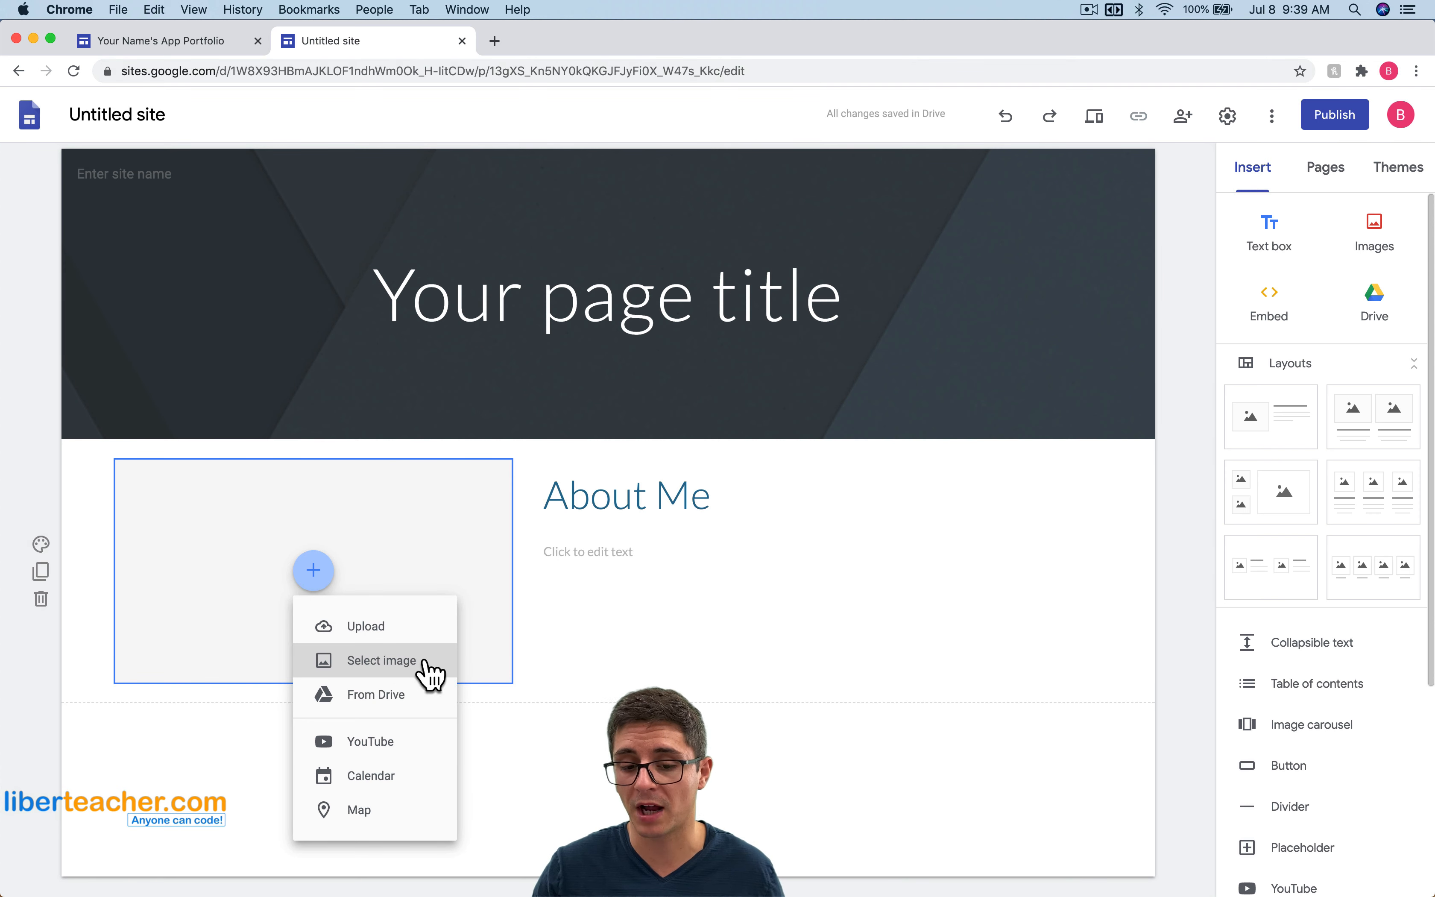
left_click(610, 653)
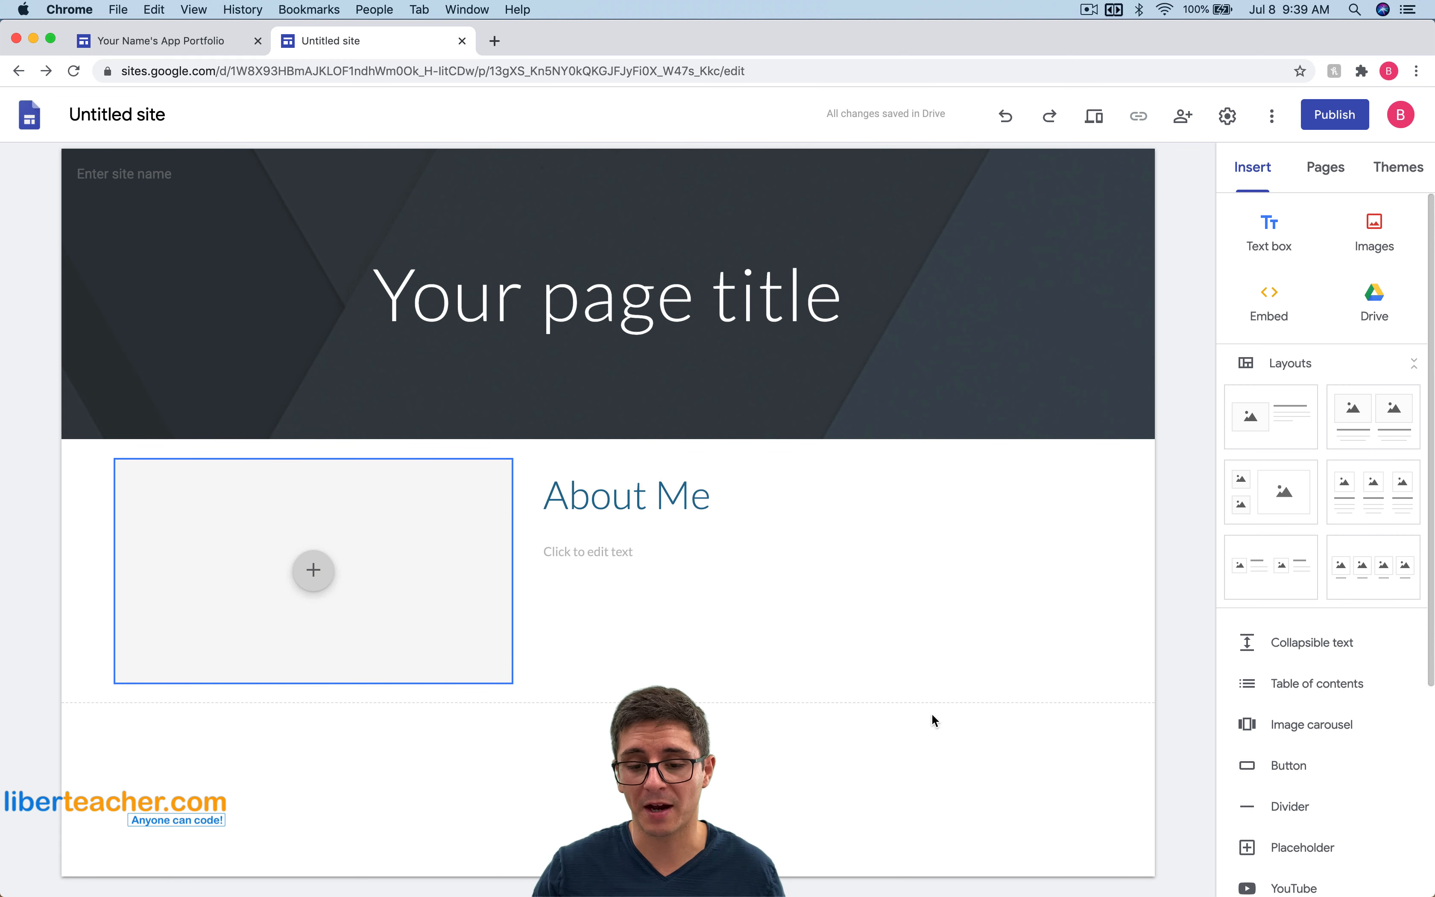
- Check the sample's Apps I've Built section and insert the four-image layout with captions below the About Me section
left_click(168, 43)
scroll(475, 705, "down", 3)
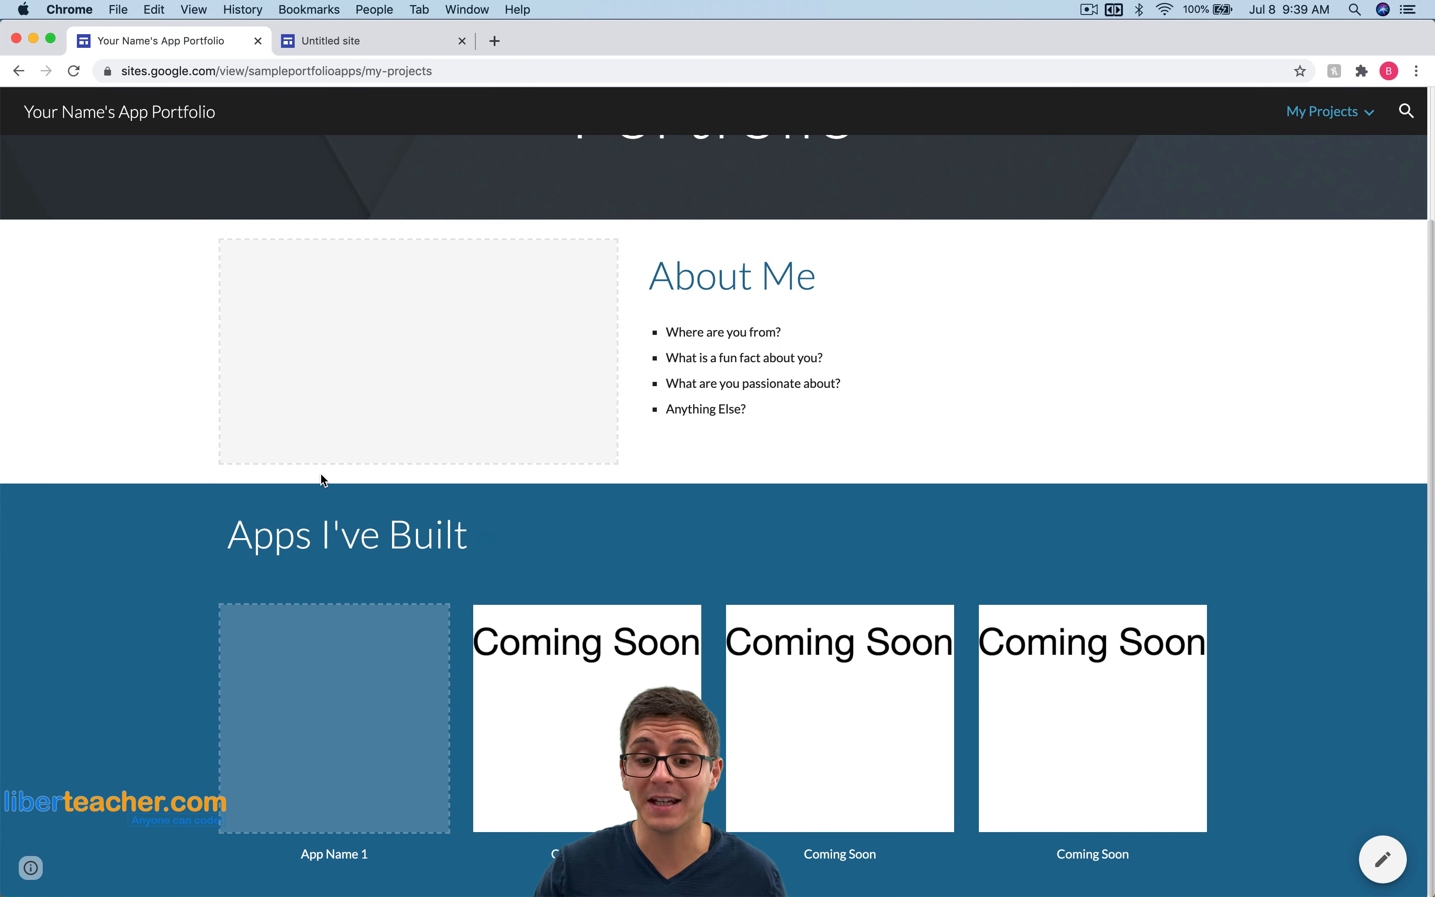
left_click(331, 40)
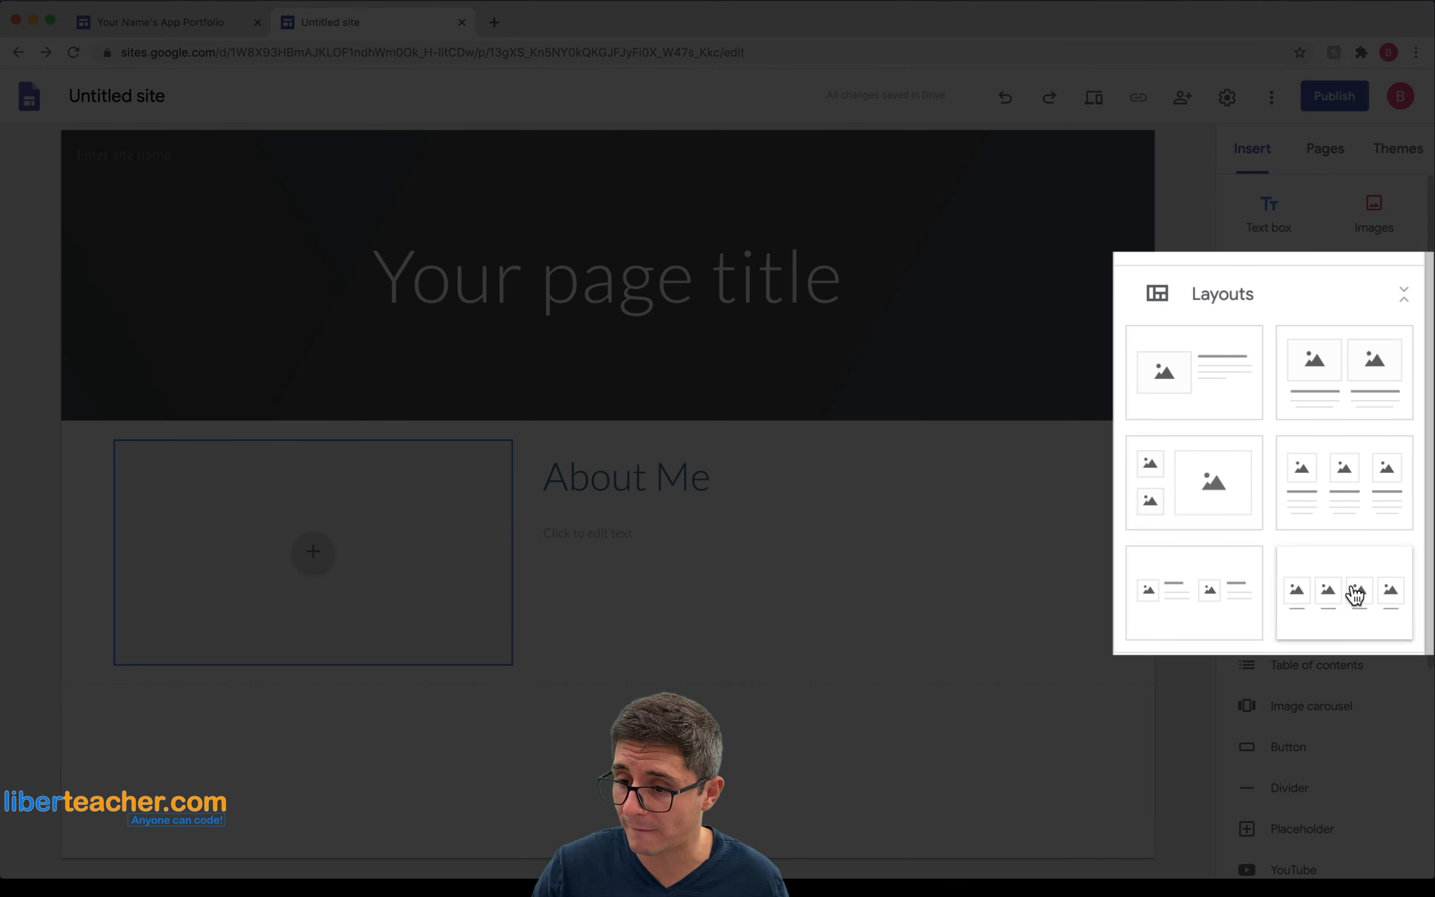
left_click(1358, 587)
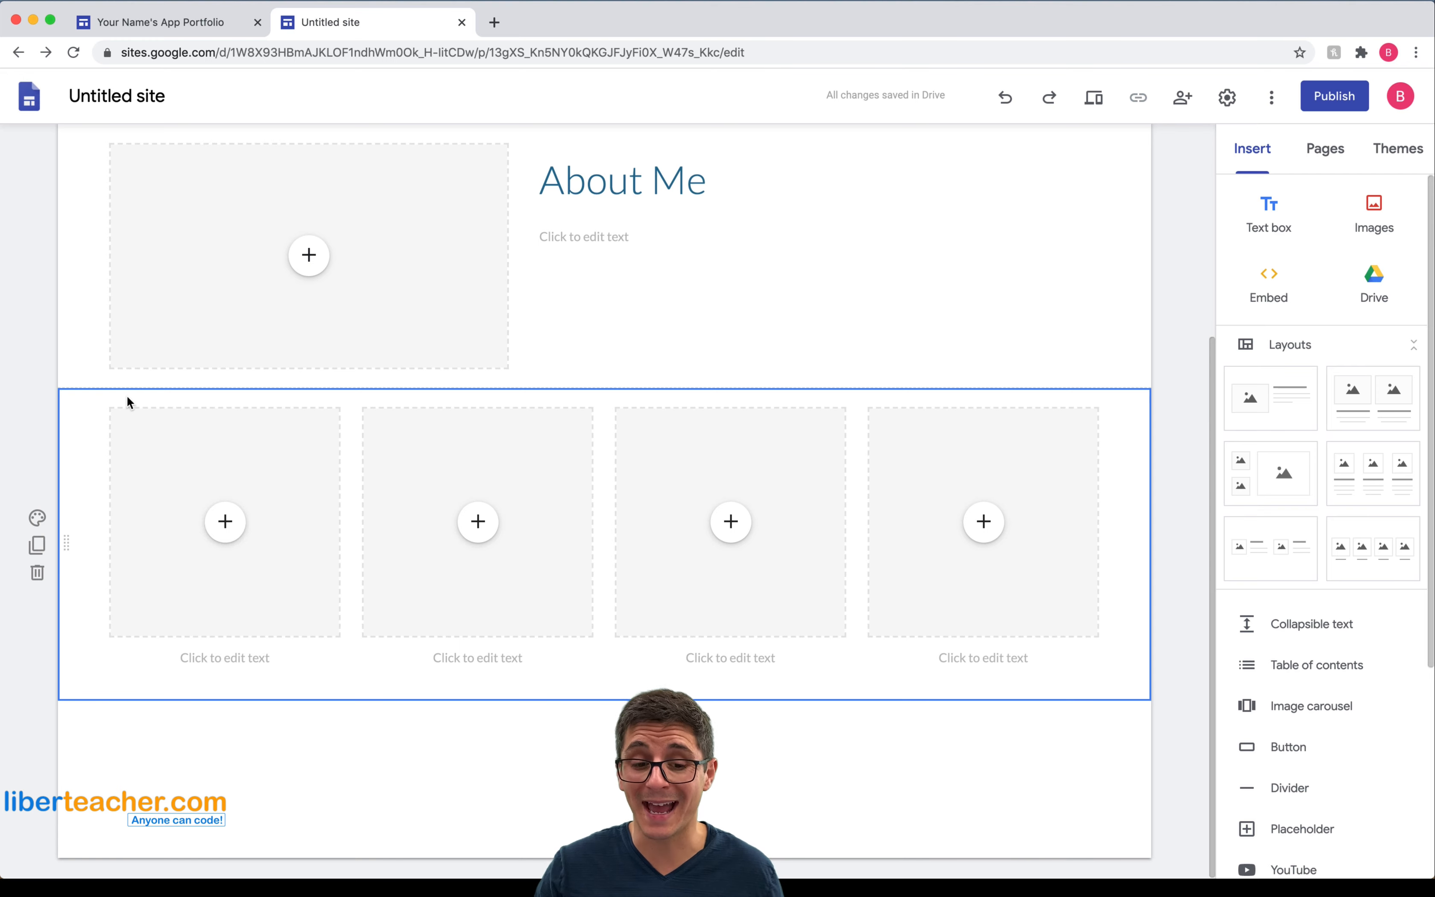
- Add a text box reading "Apps I've Built" and place it in its own section above the four image placeholders
double_click(130, 397)
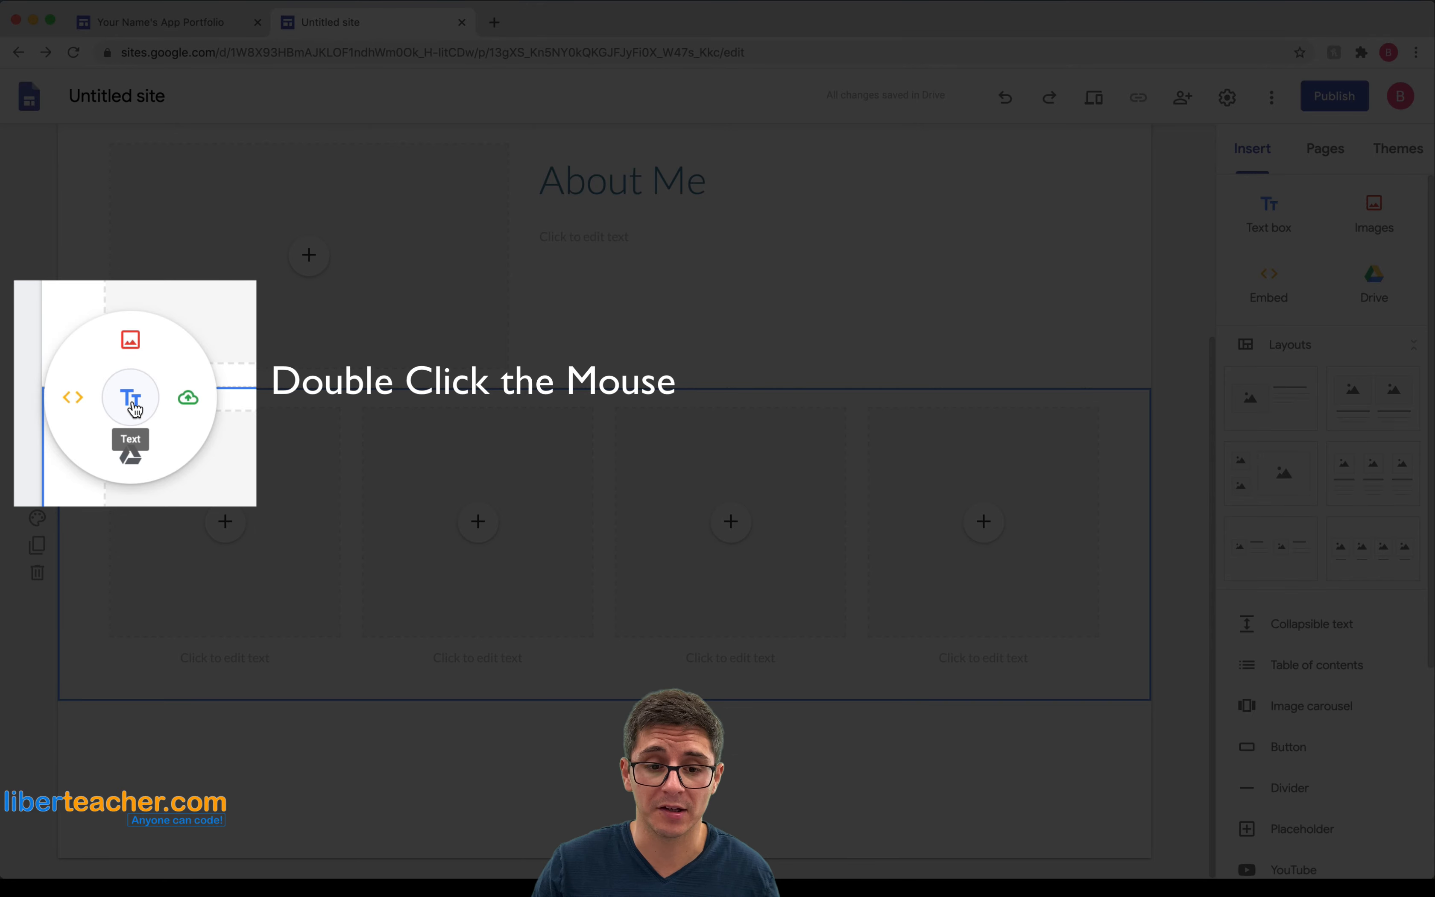
left_click(130, 402)
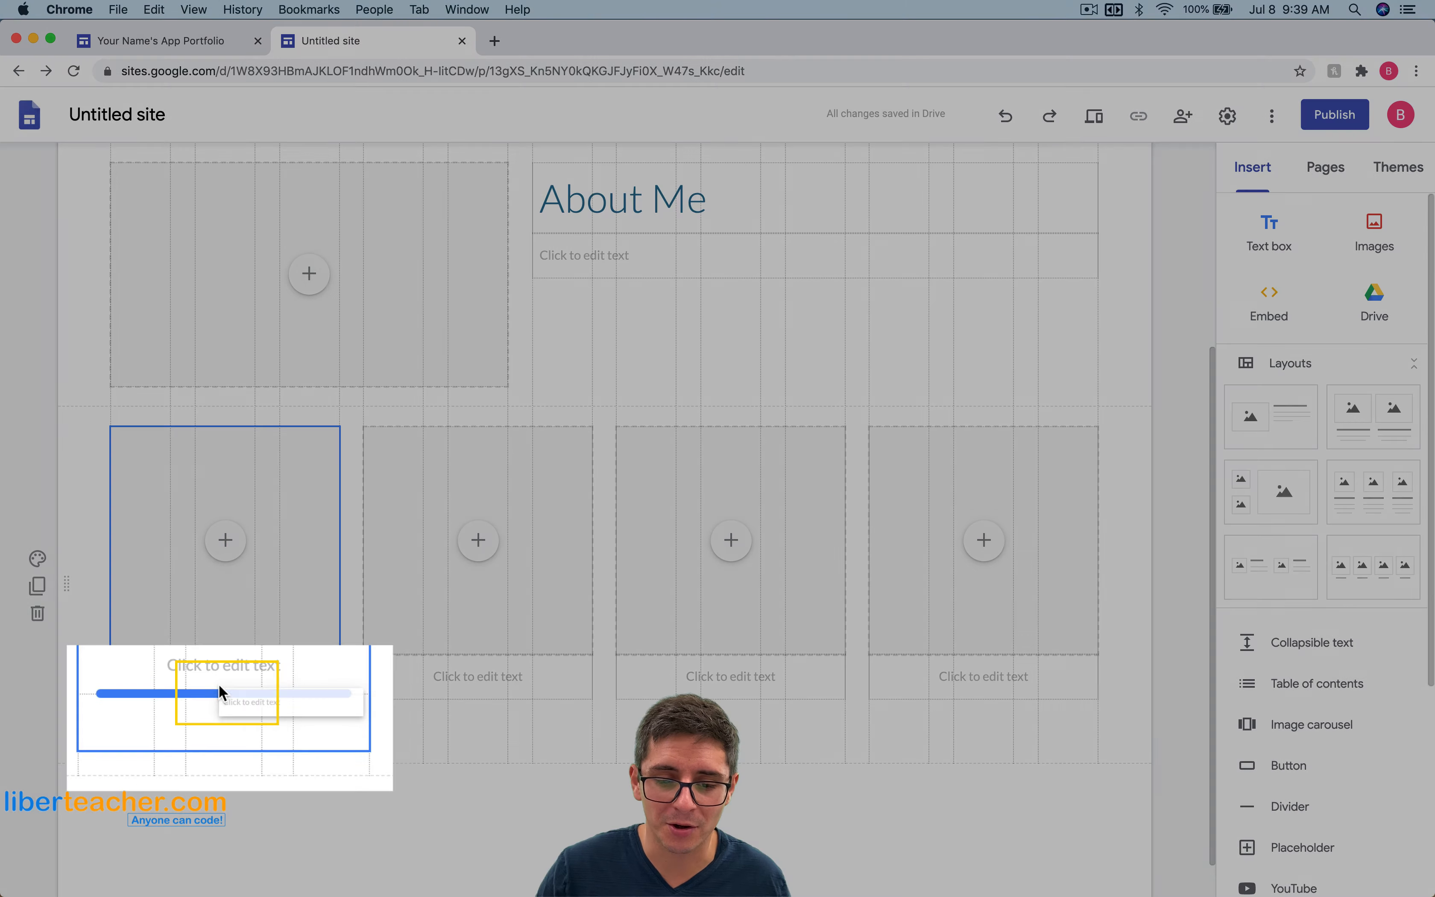
left_click_drag(224, 659, 175, 415)
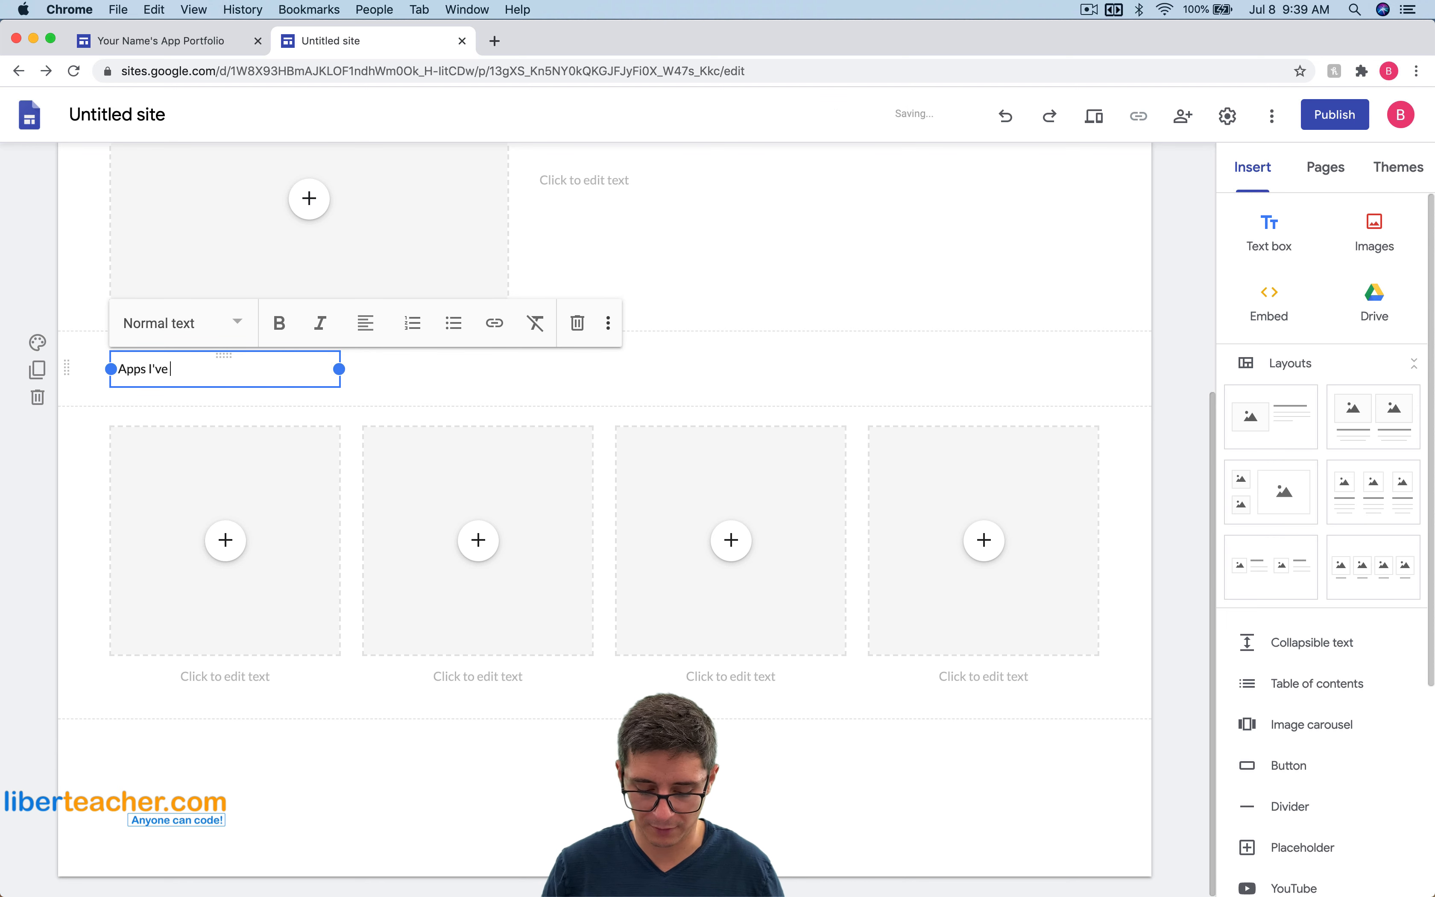
left_click(403, 379)
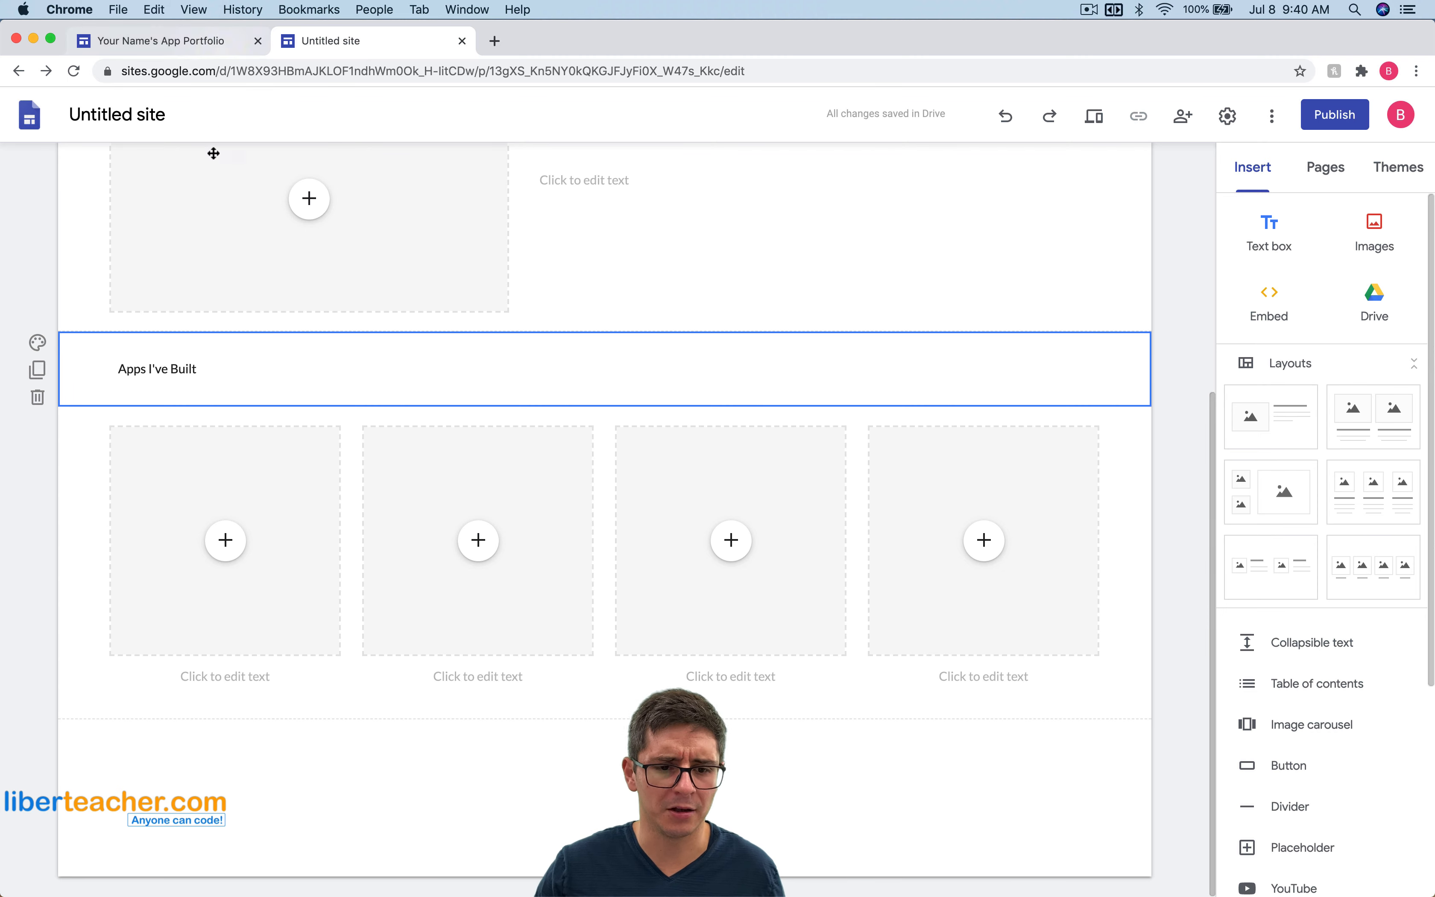
- Set the background of both the Apps I've Built heading section and the four-image section to Emphasis 2
left_click(170, 42)
left_click(411, 46)
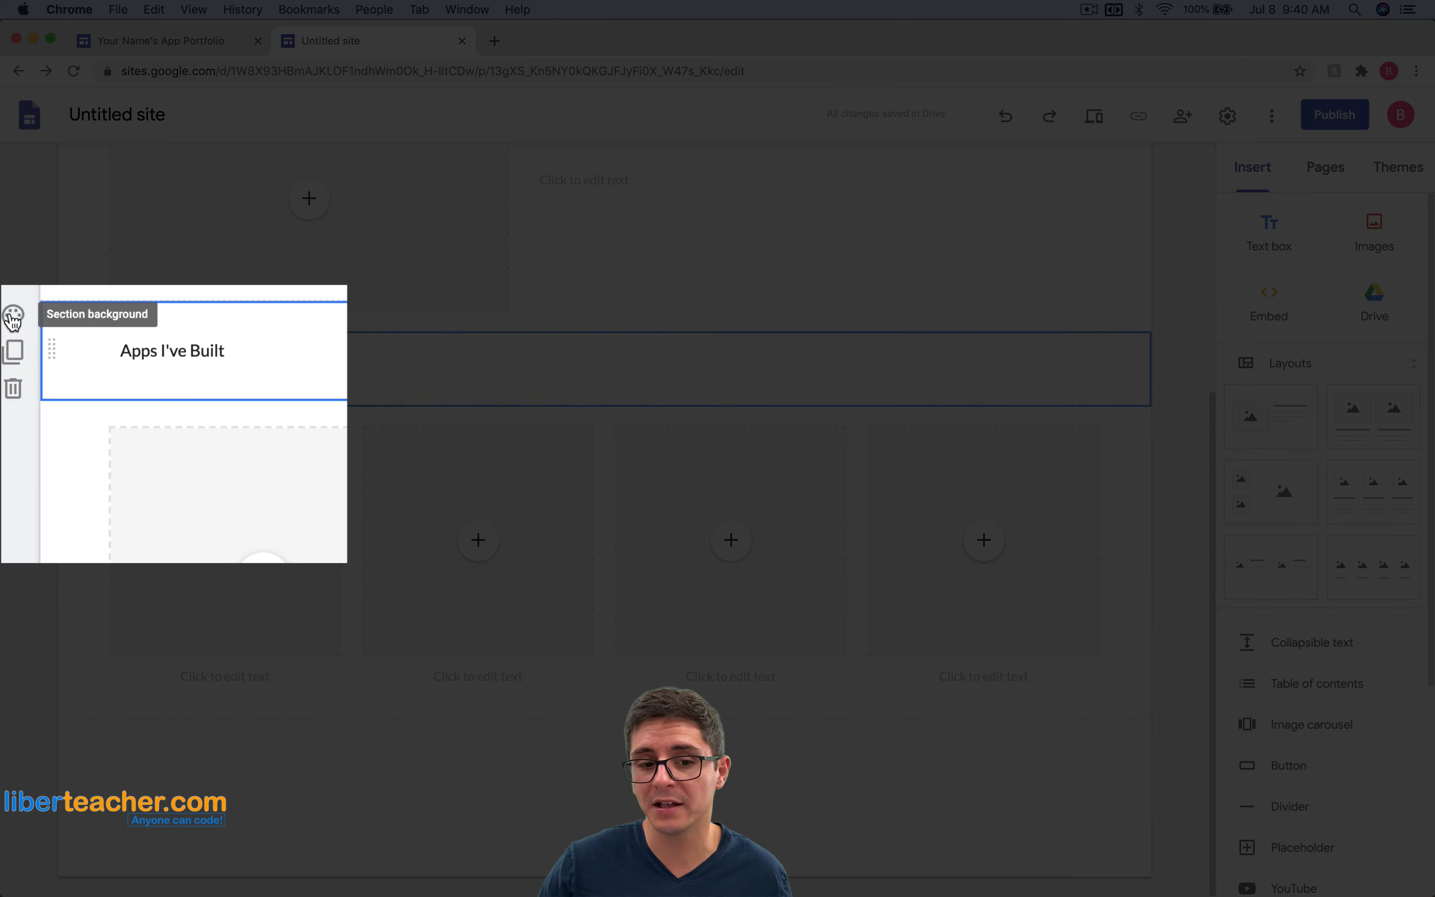
left_click(13, 319)
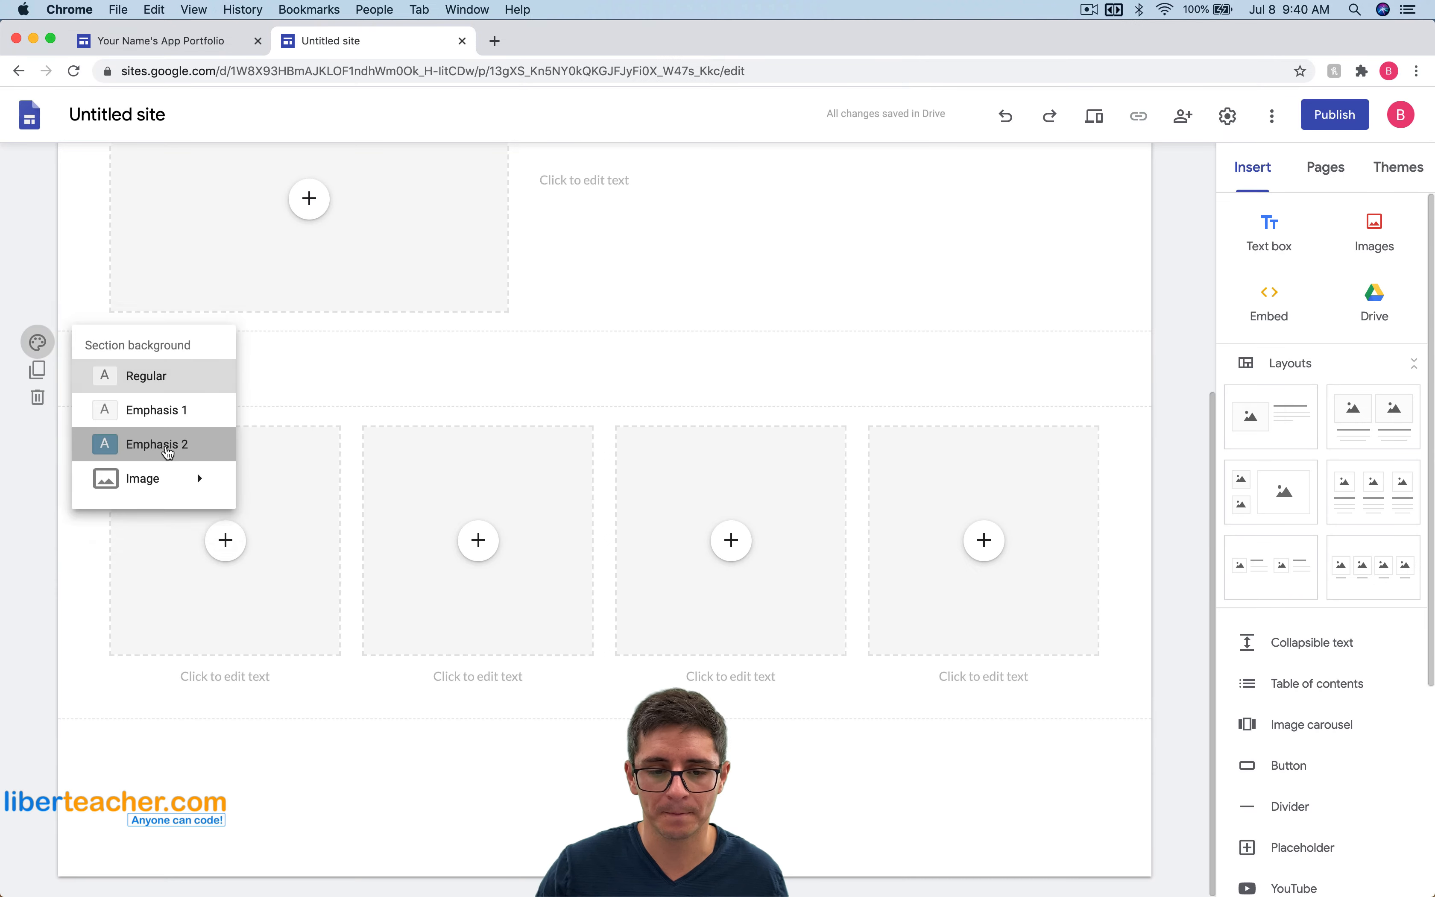
left_click(166, 449)
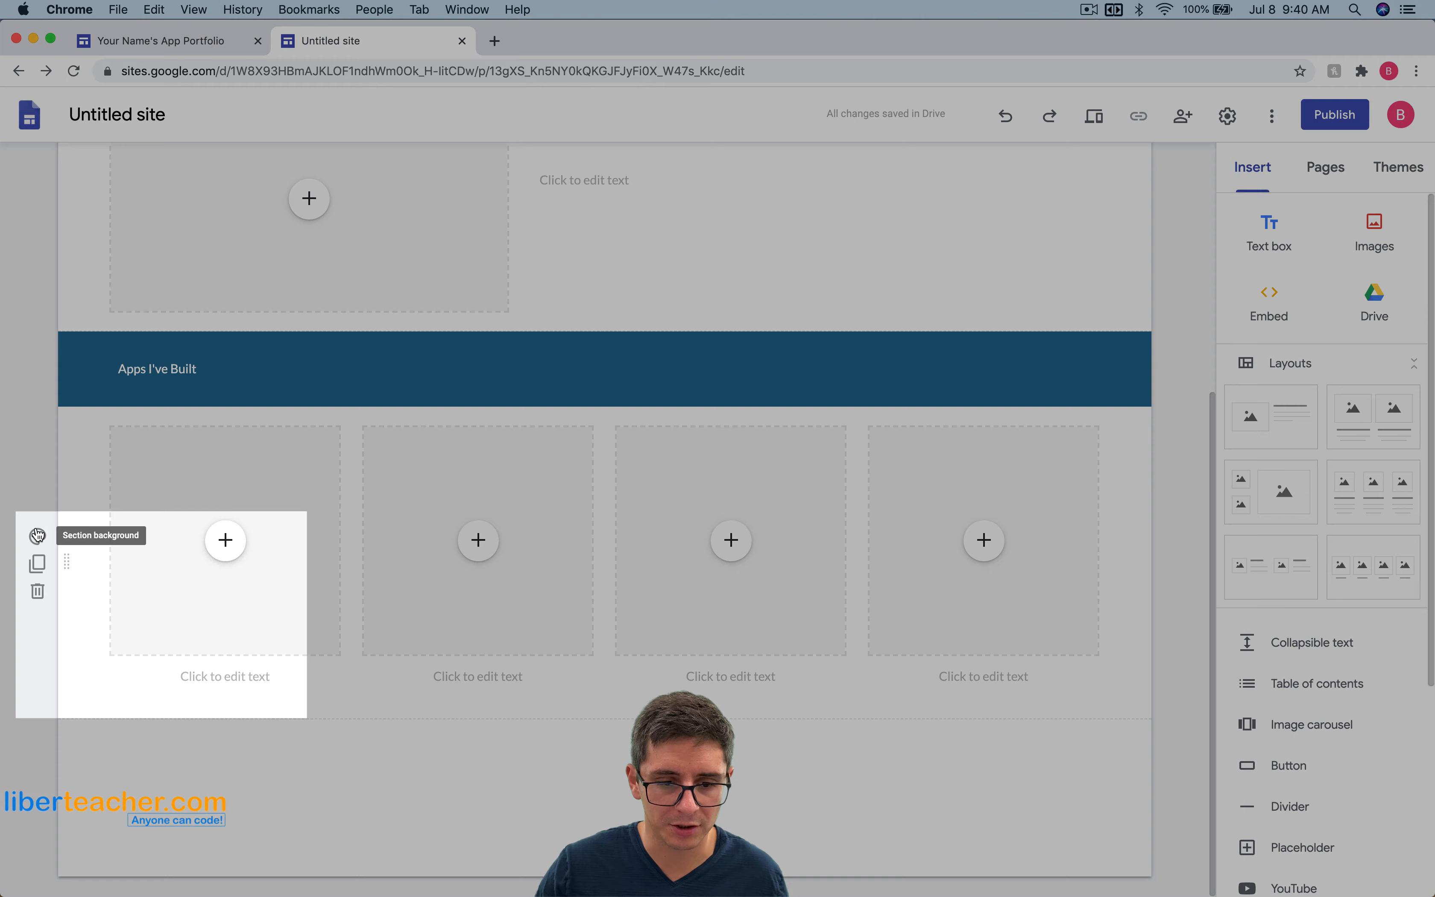
left_click(37, 535)
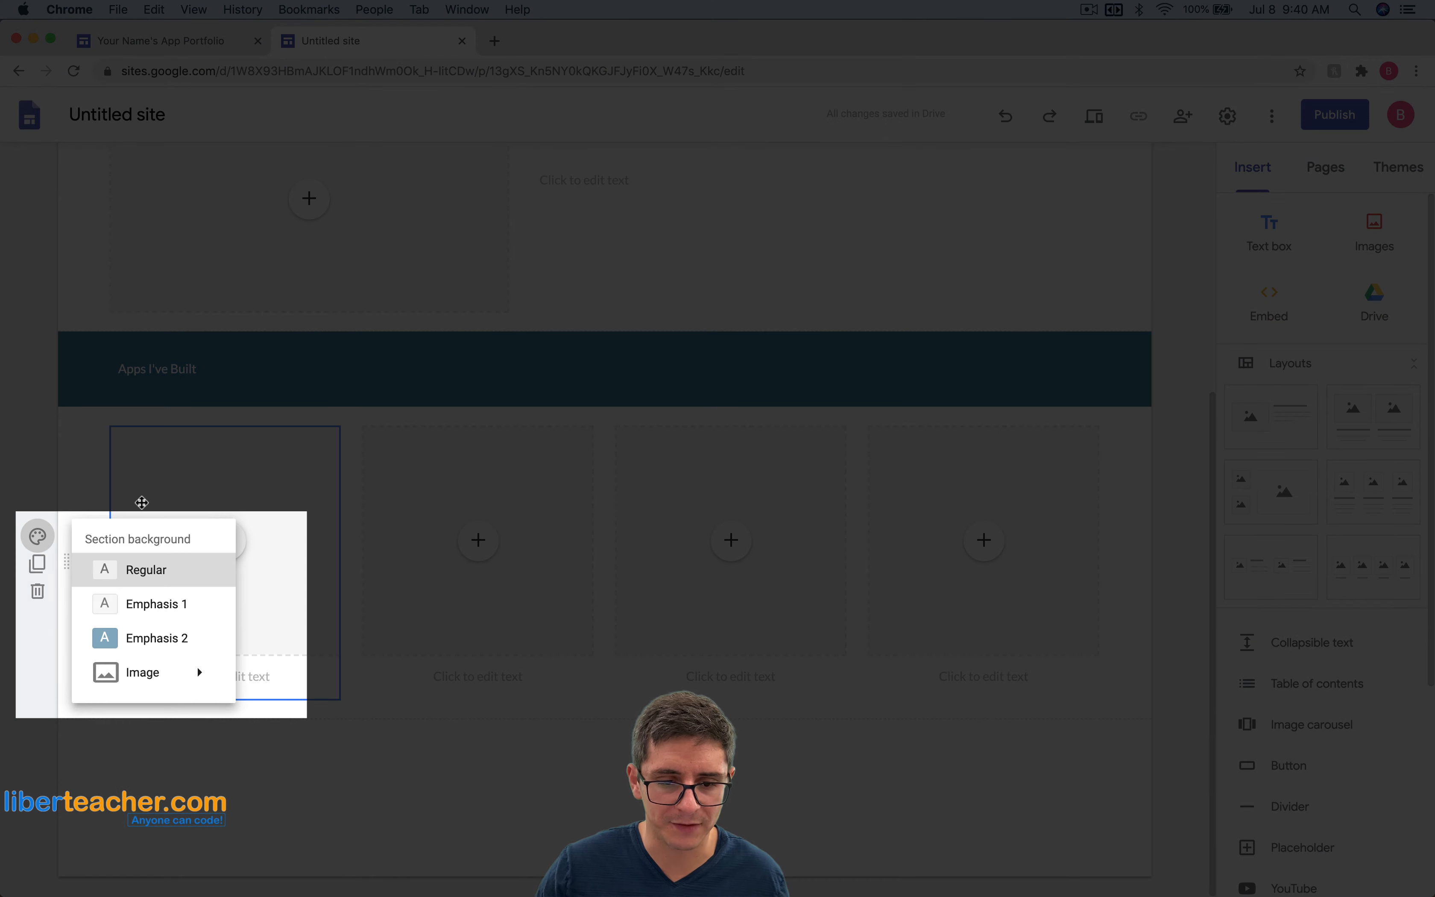
left_click(150, 639)
- Format the "Apps I've Built" text as Title and widen its text box so the heading fits on one line
left_click(162, 369)
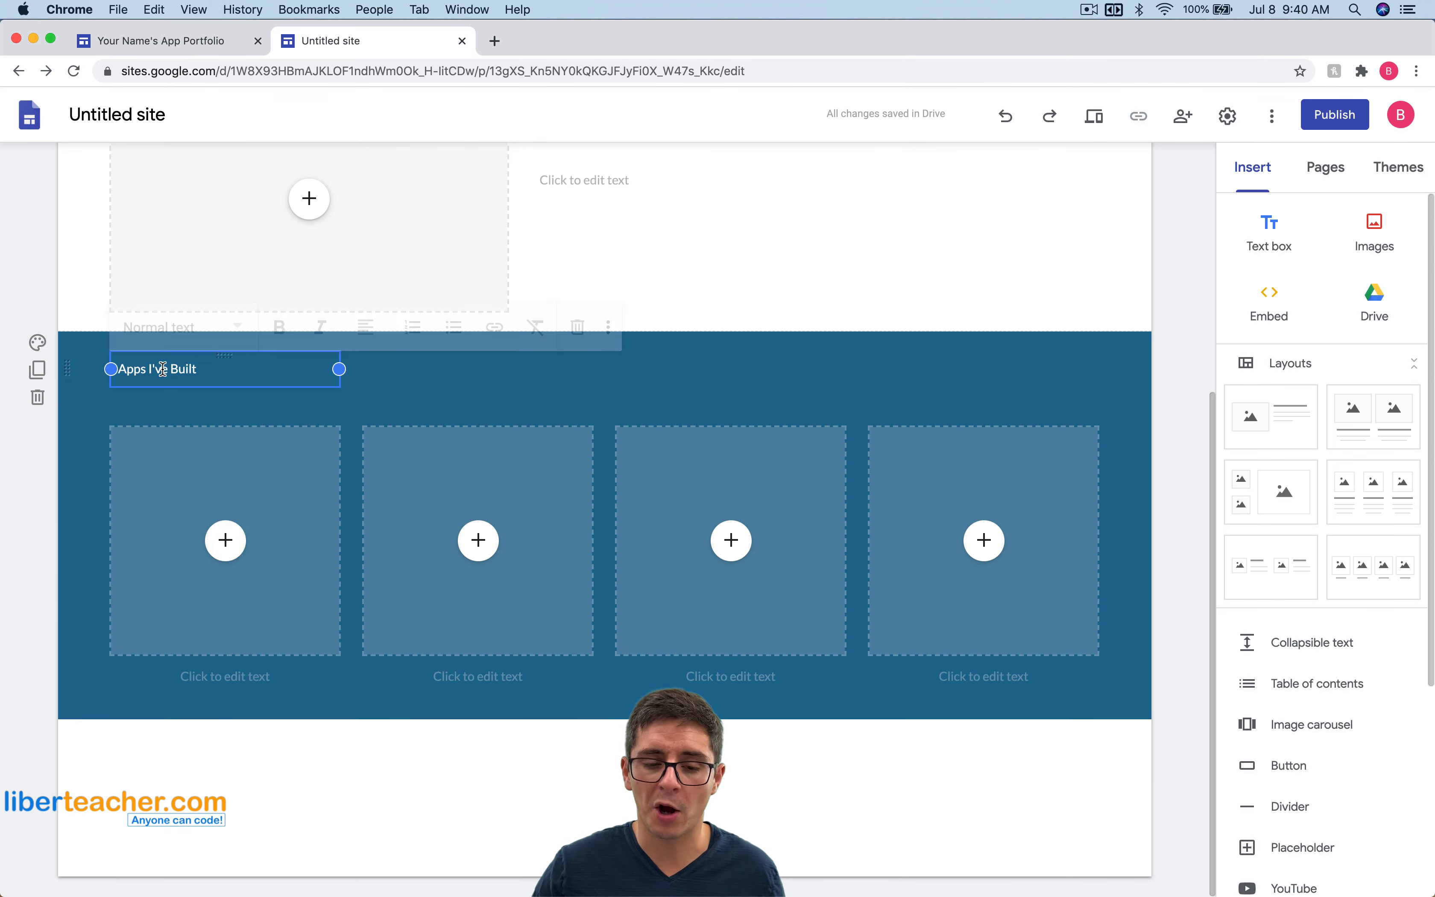
left_click(187, 335)
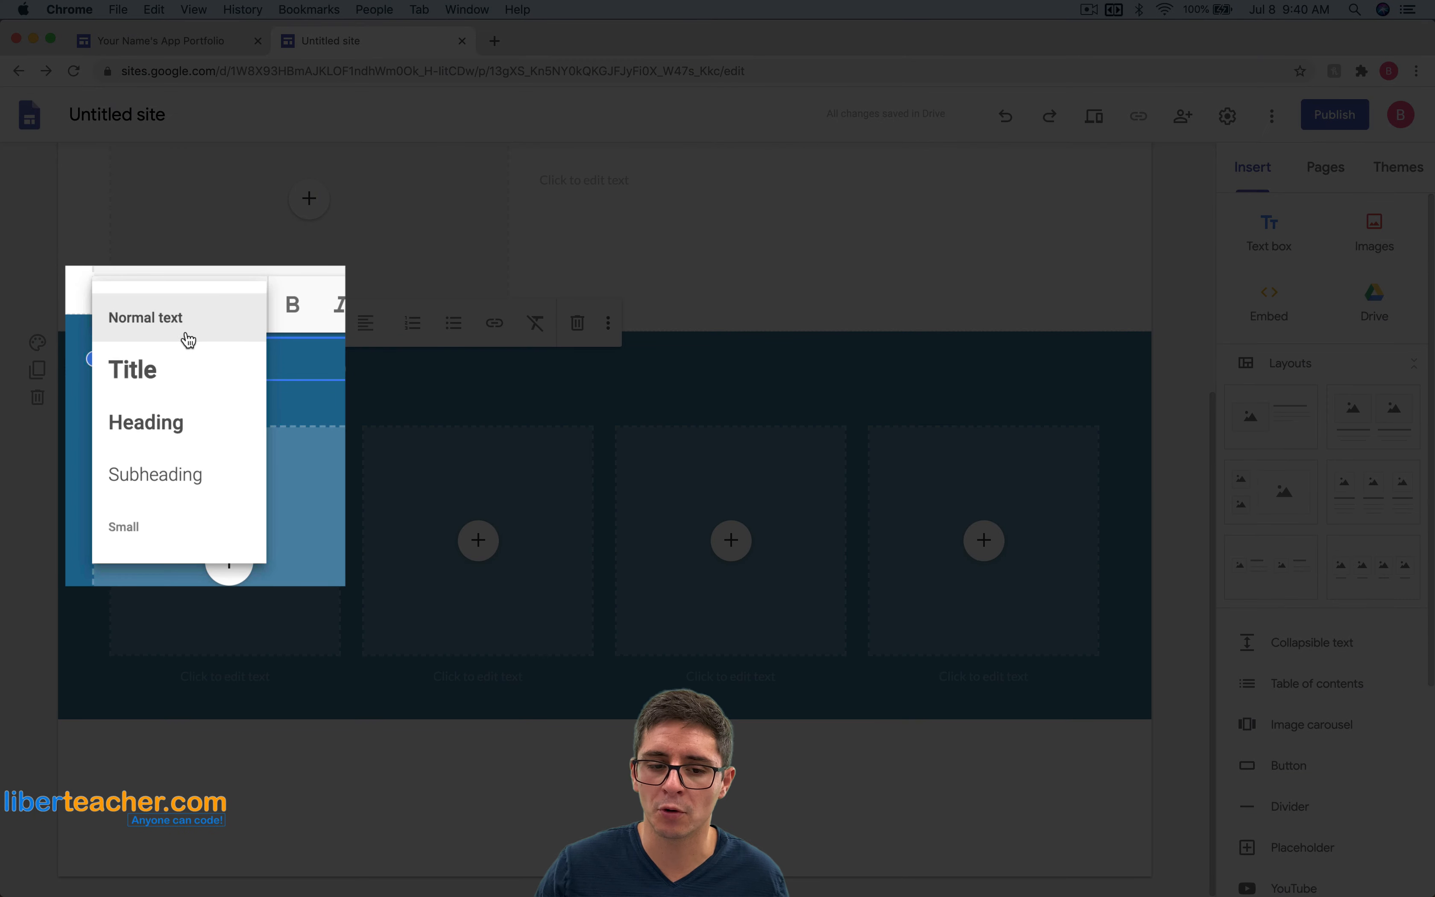
left_click(178, 375)
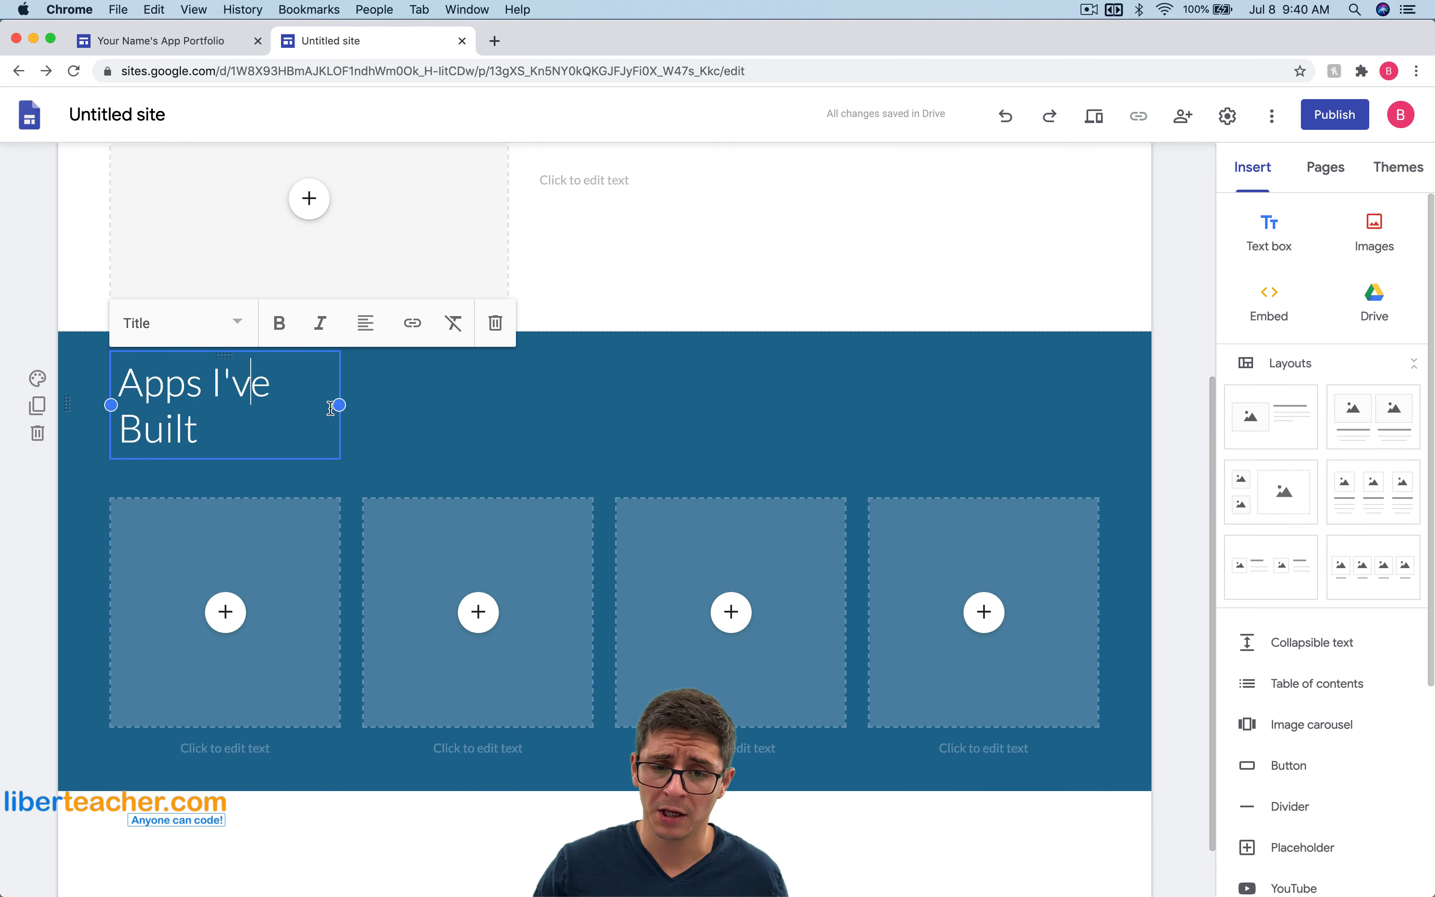
left_click_drag(339, 405, 506, 410)
left_click(649, 419)
- Examine the page sections, the first app's image placeholder and the formatting options for its caption text
scroll(573, 509, "up", 6)
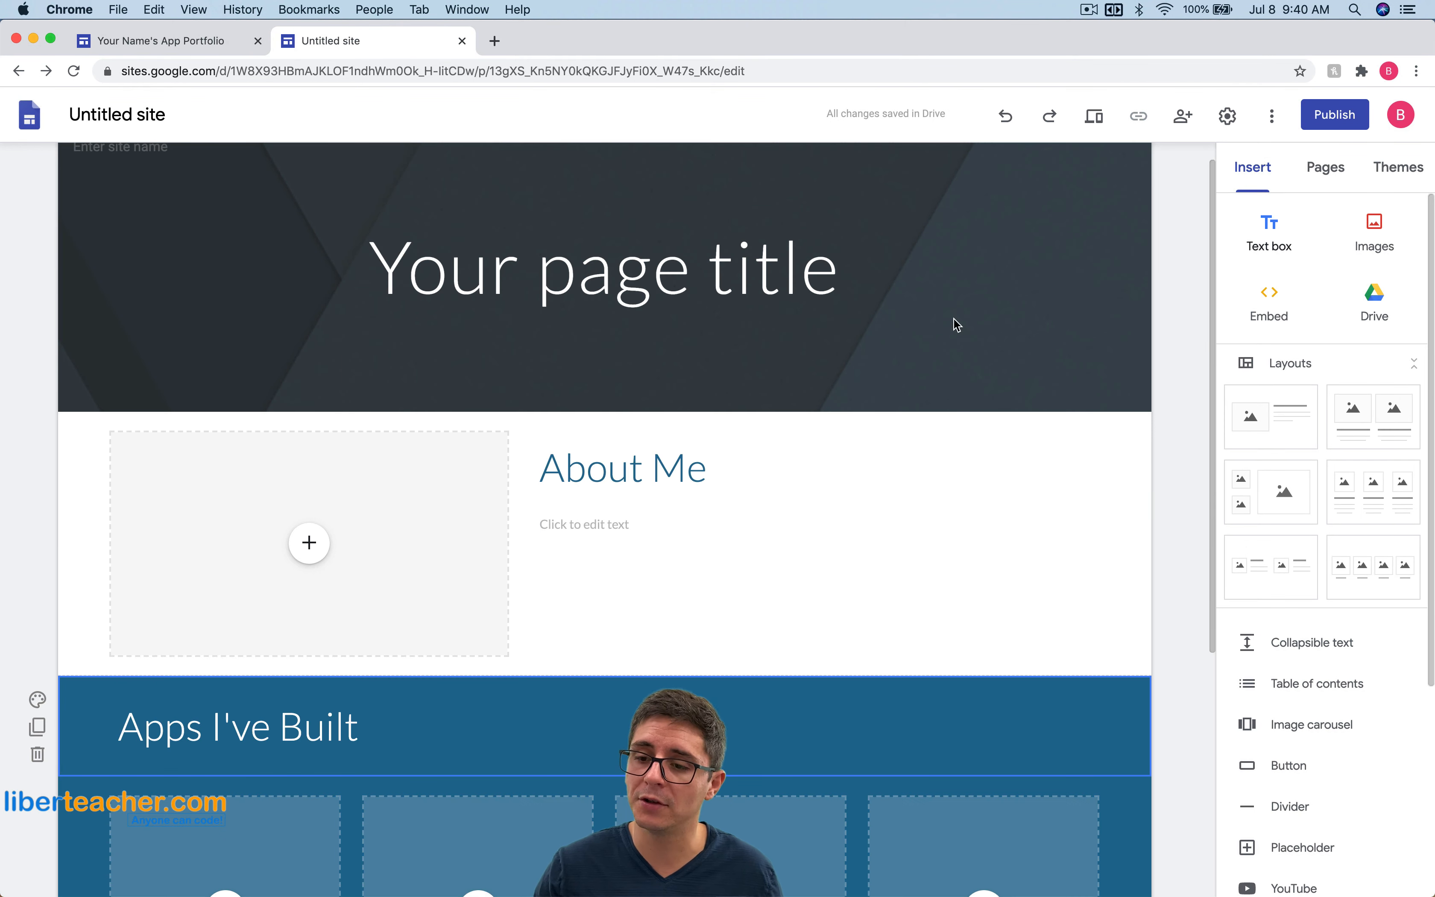
scroll(243, 868, "down", 6)
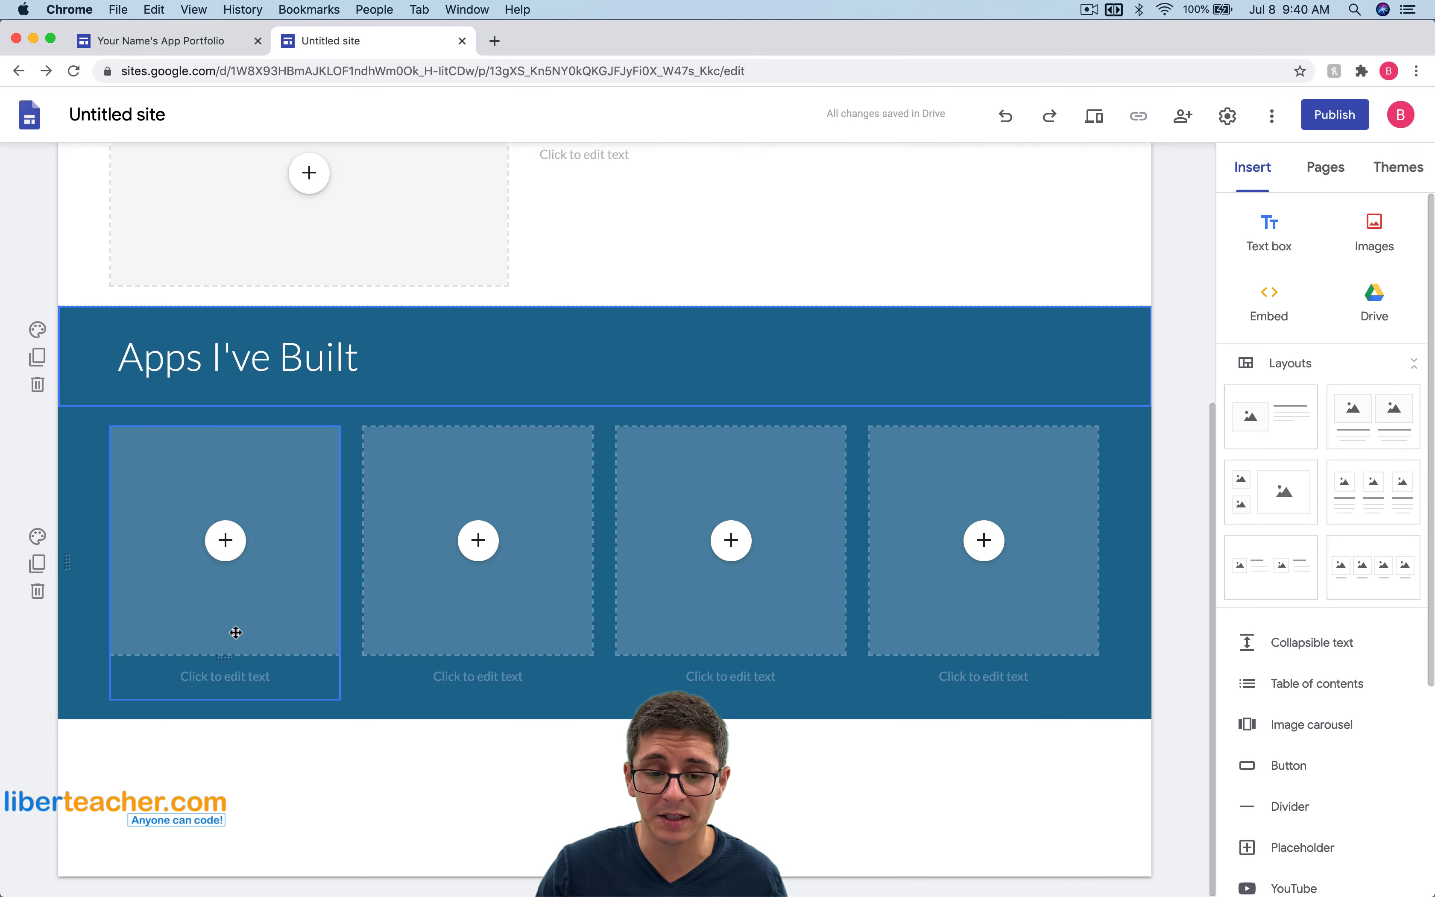
left_click(252, 623)
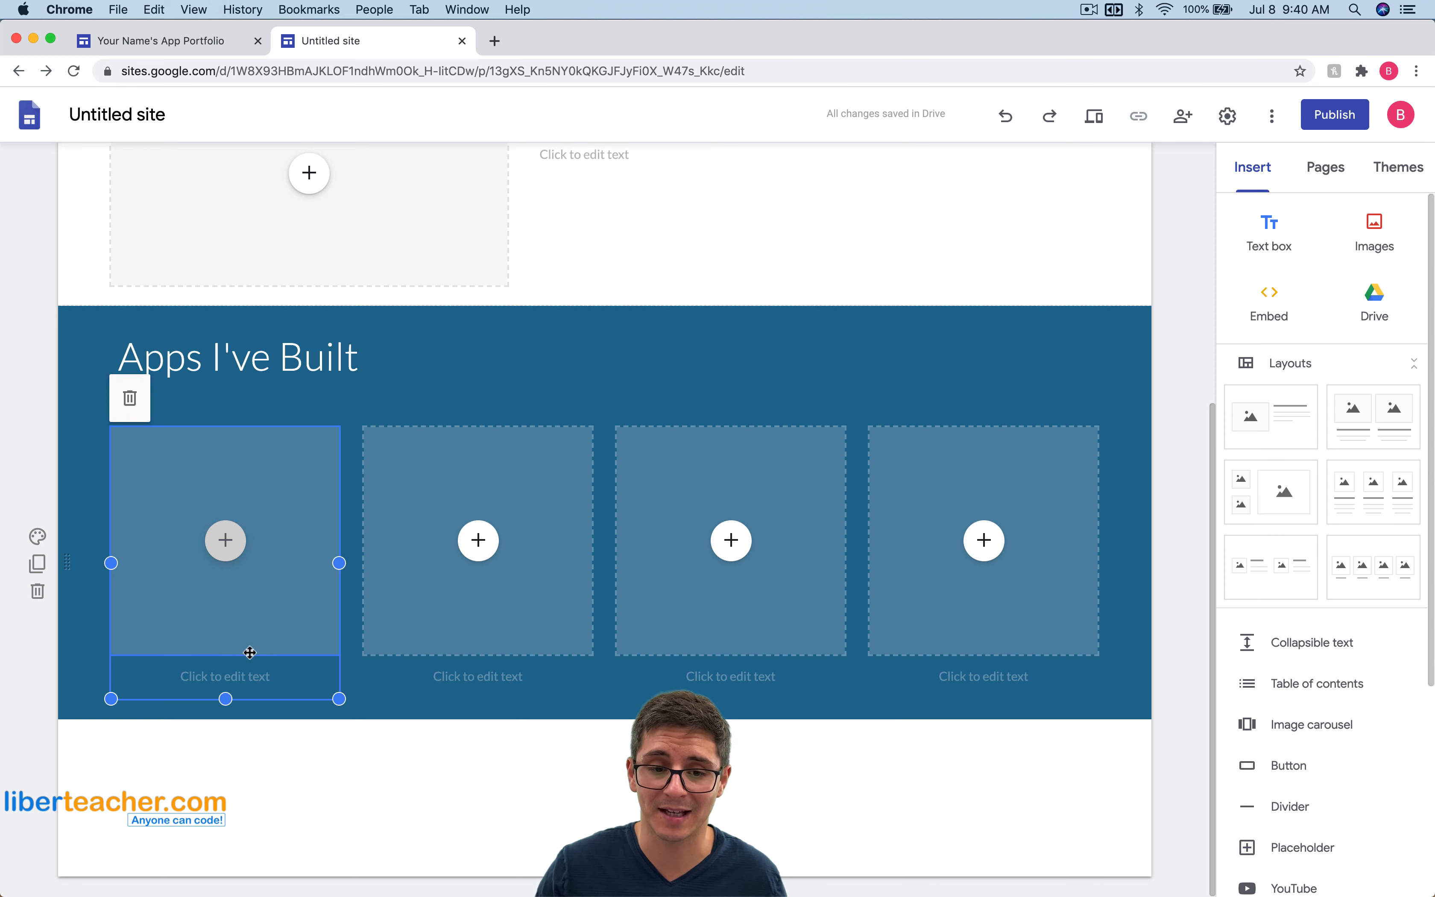
left_click(222, 676)
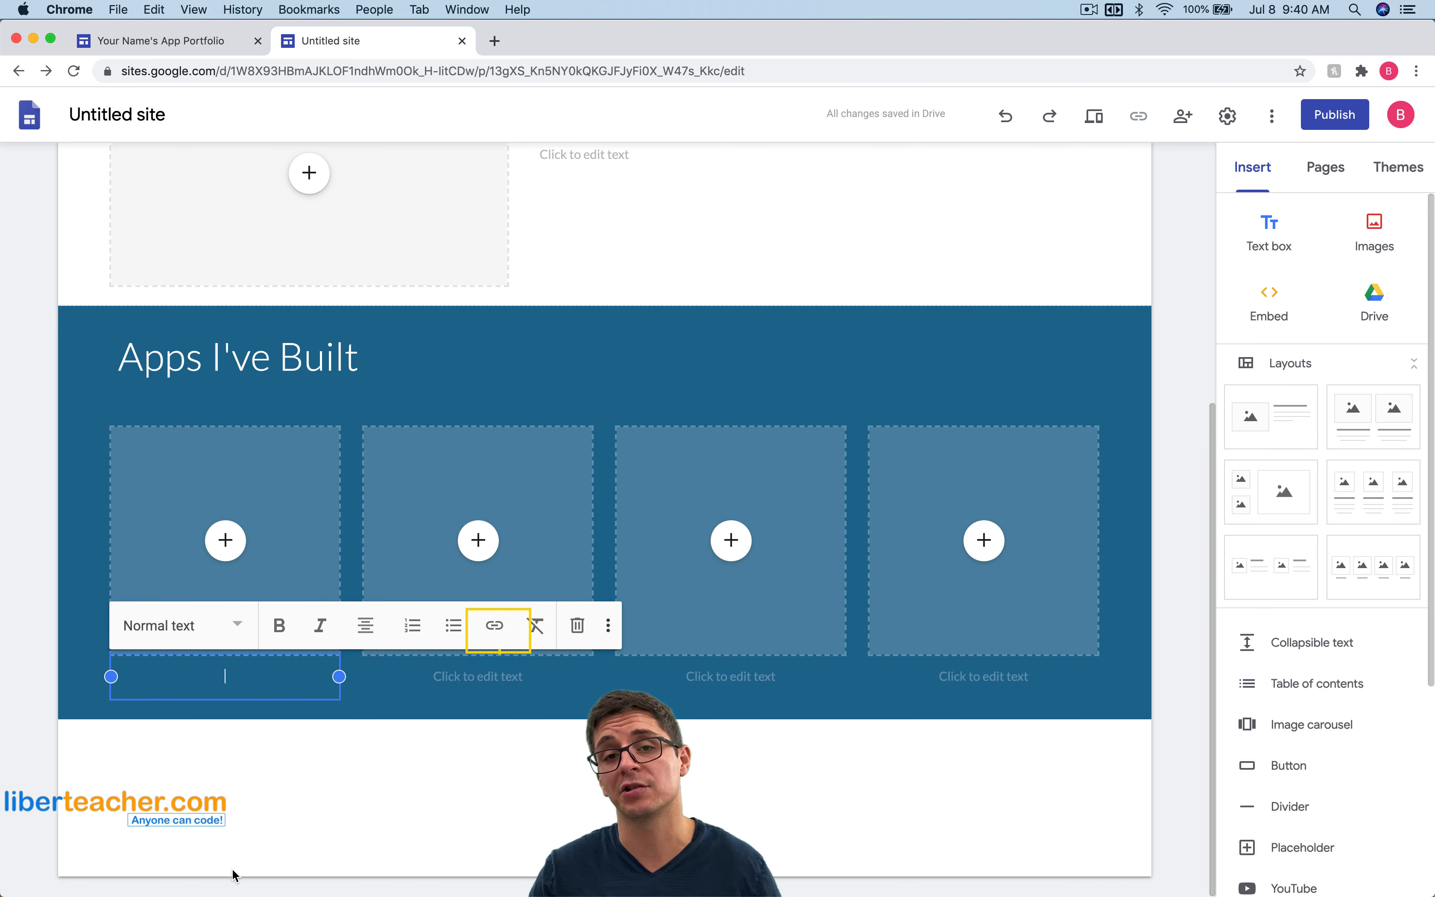
scroll(307, 796, "up", 5)
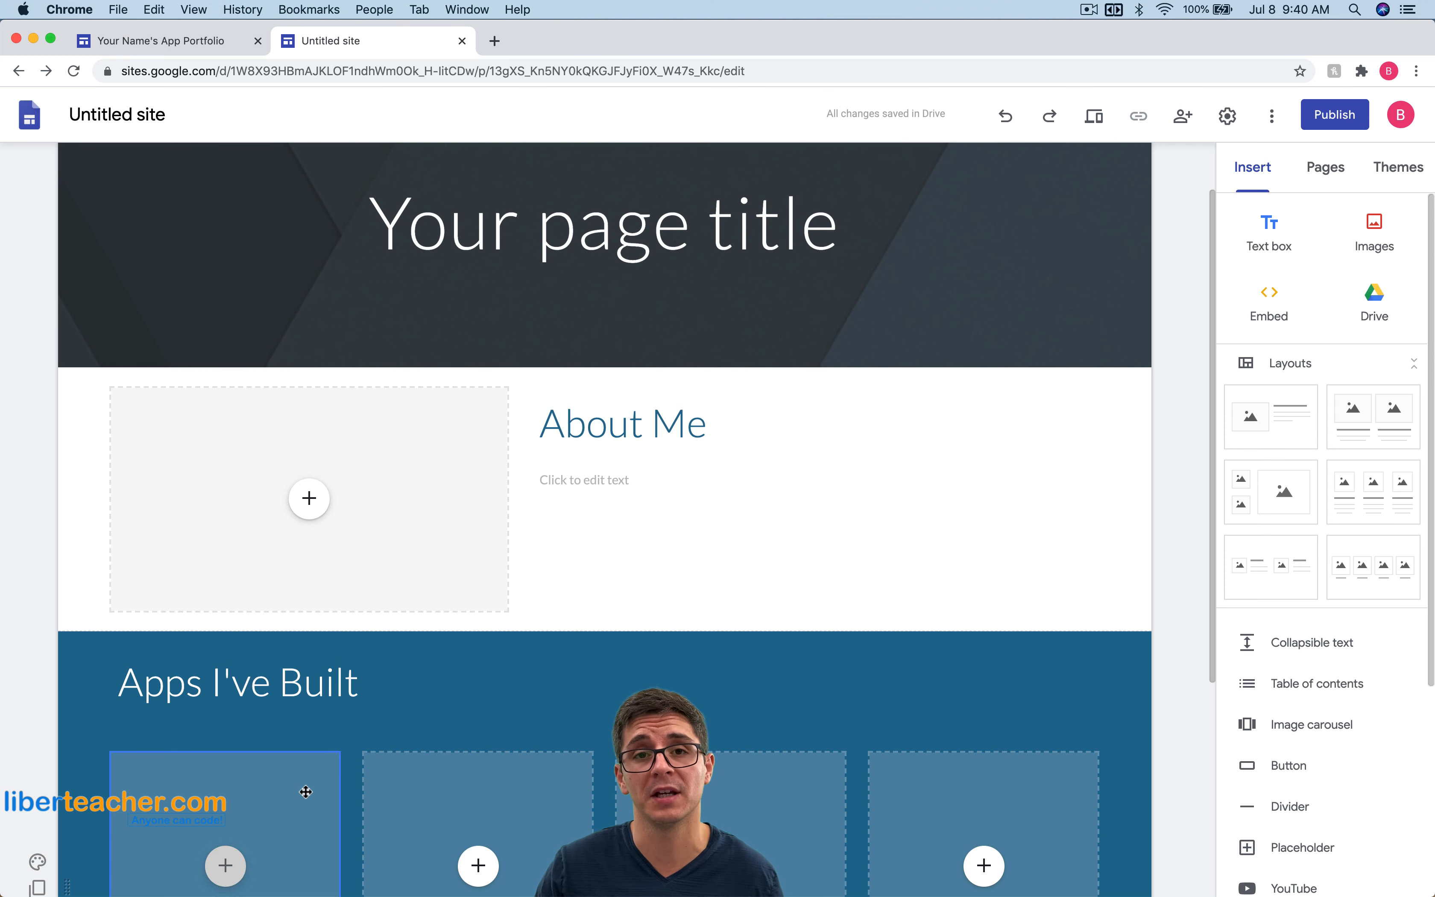
scroll(307, 416, "down", 5)
scroll(650, 512, "up", 6)
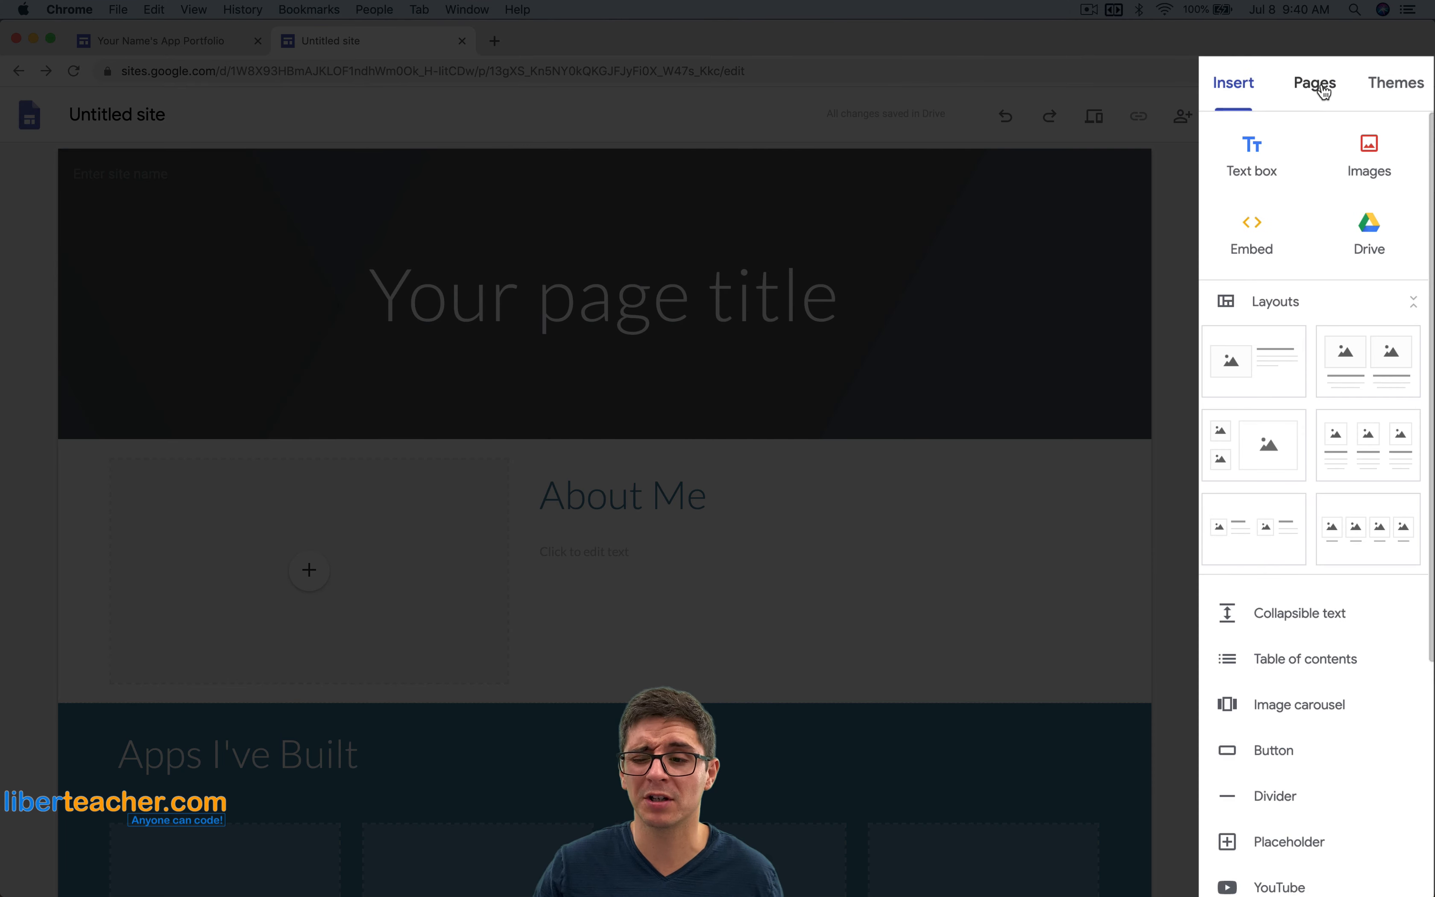
- Create a new page named "Scavenger Hunt App" on the site
left_click(1326, 168)
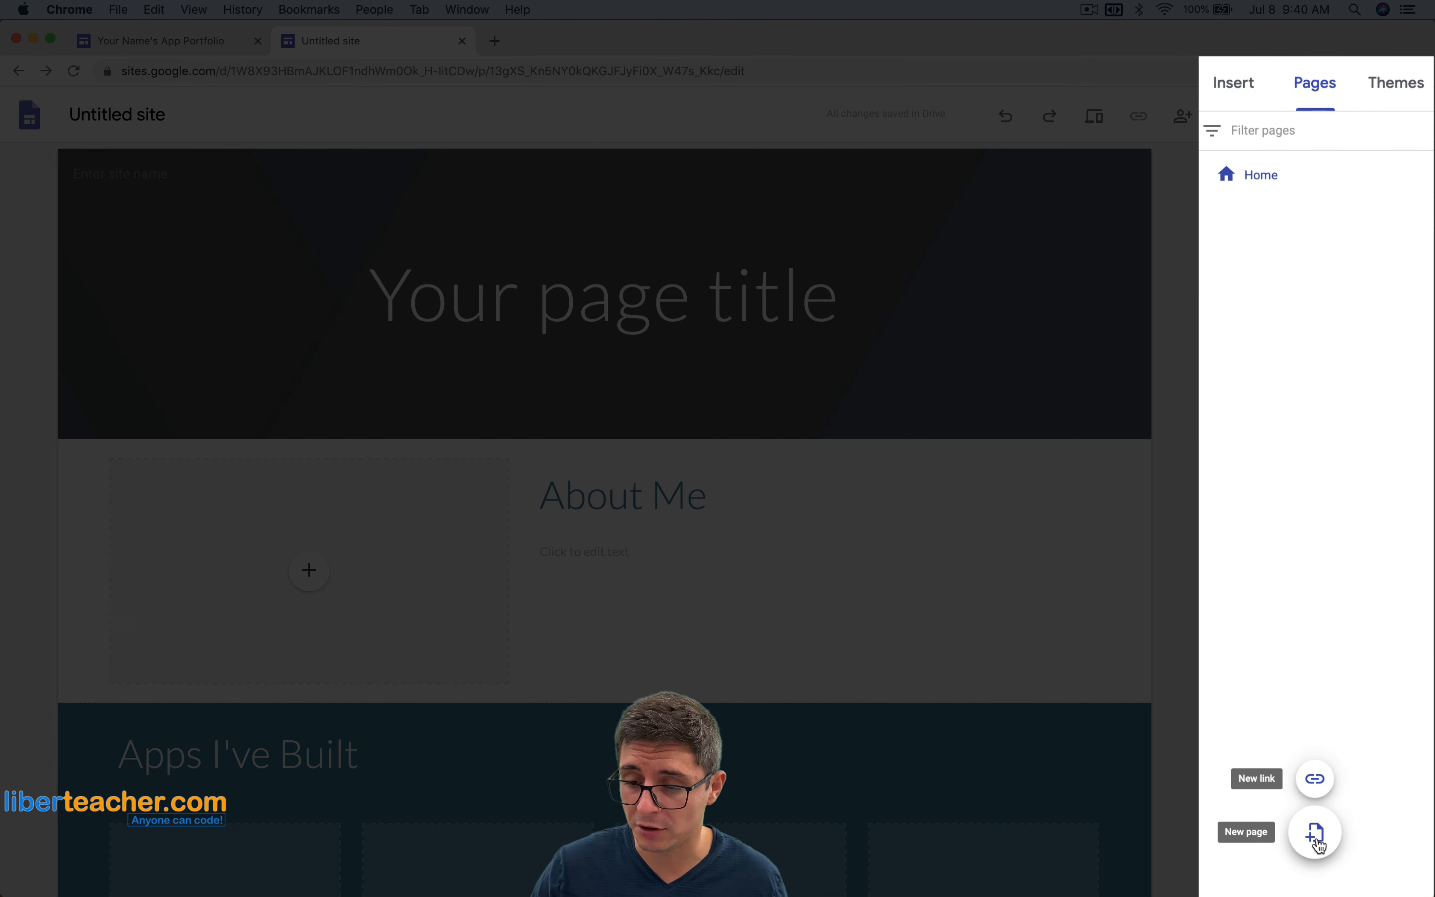
left_click(1315, 835)
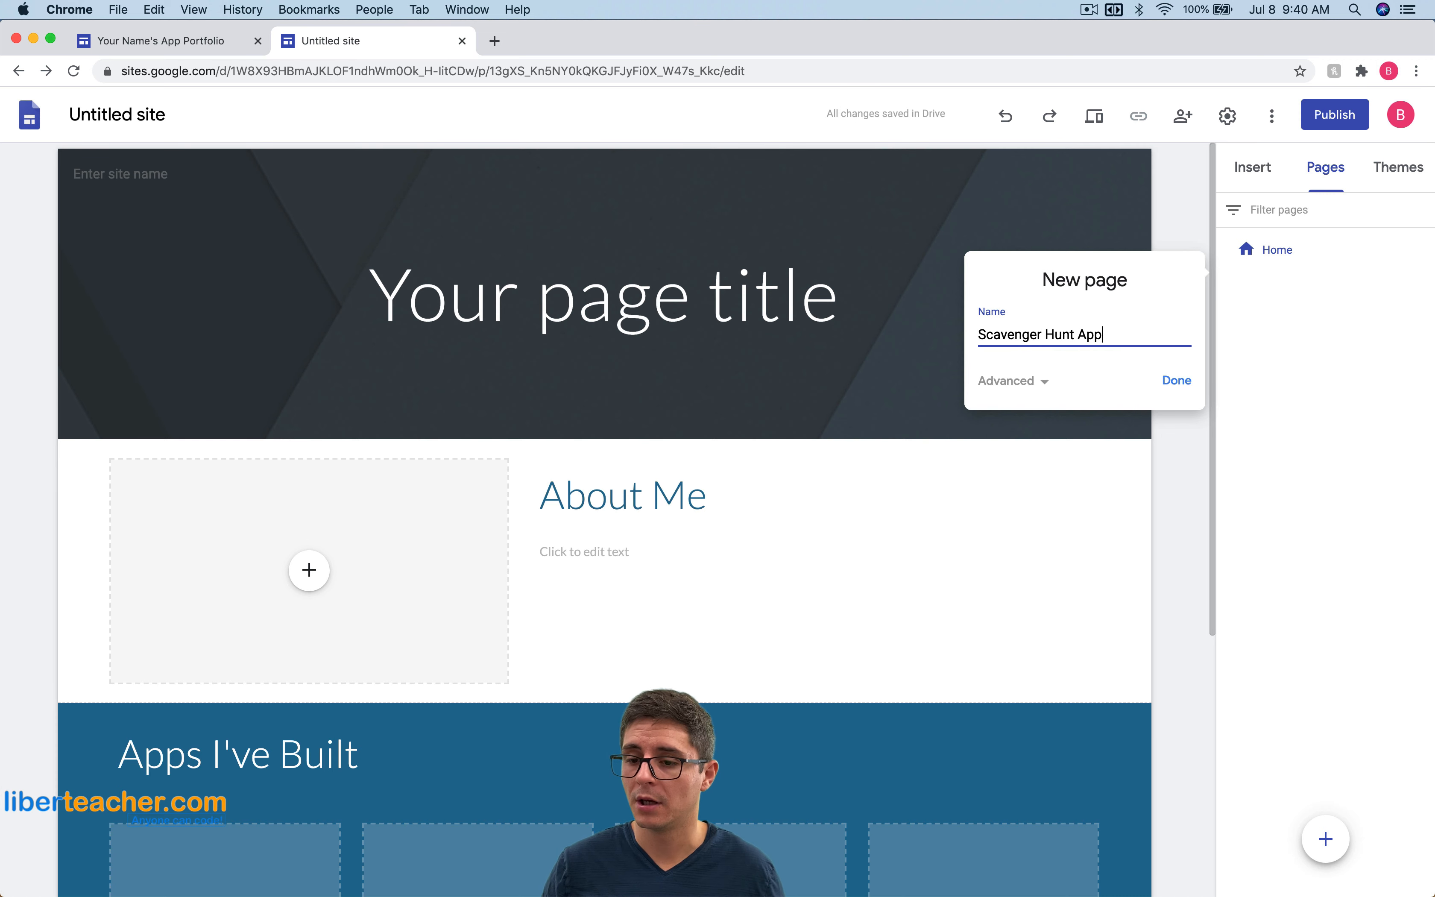
key("Return")
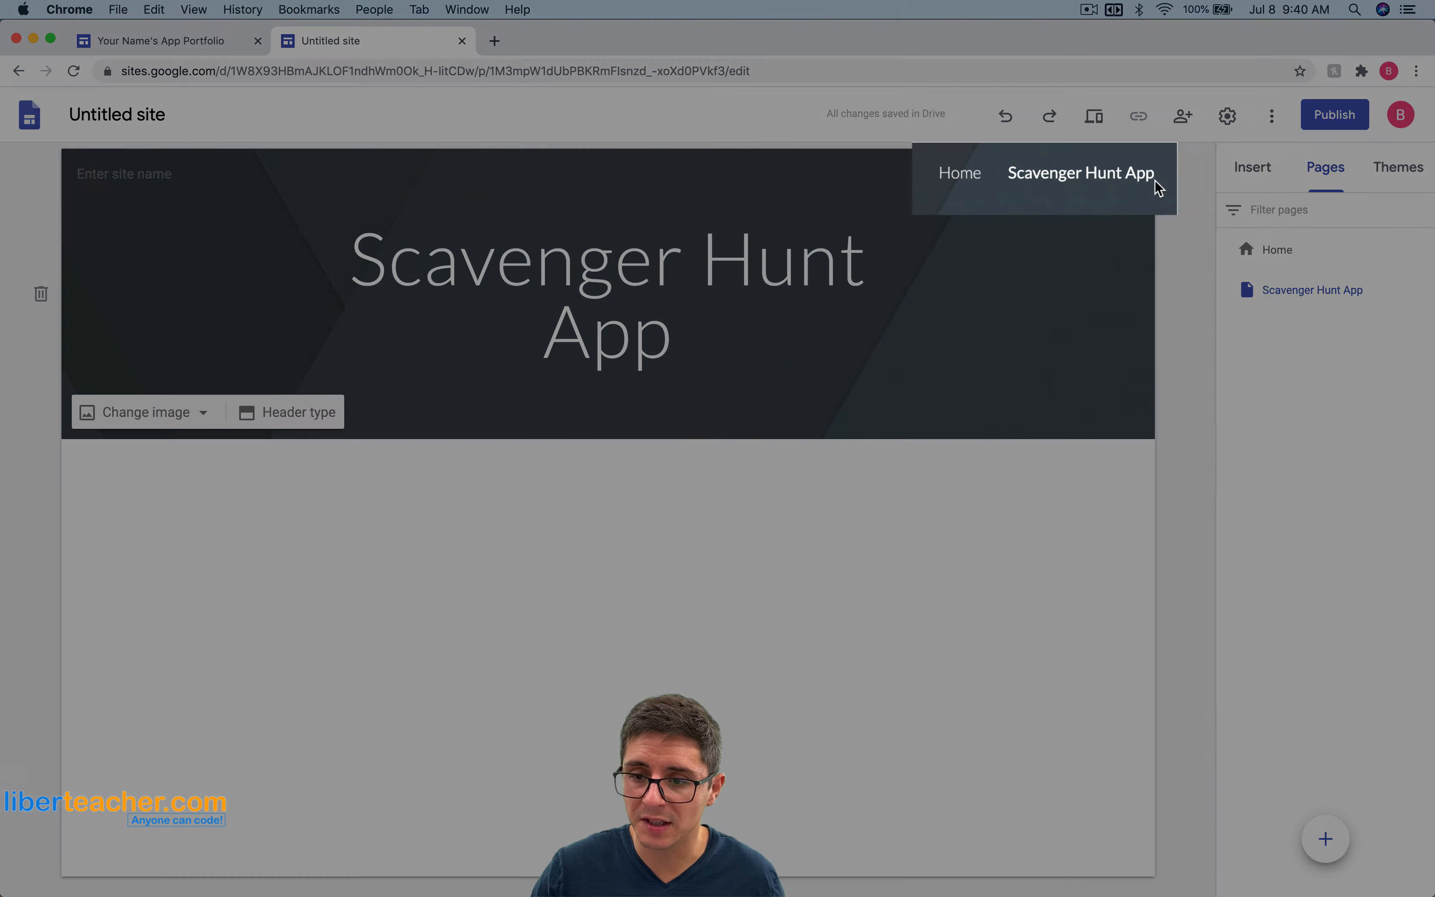
left_click(1156, 181)
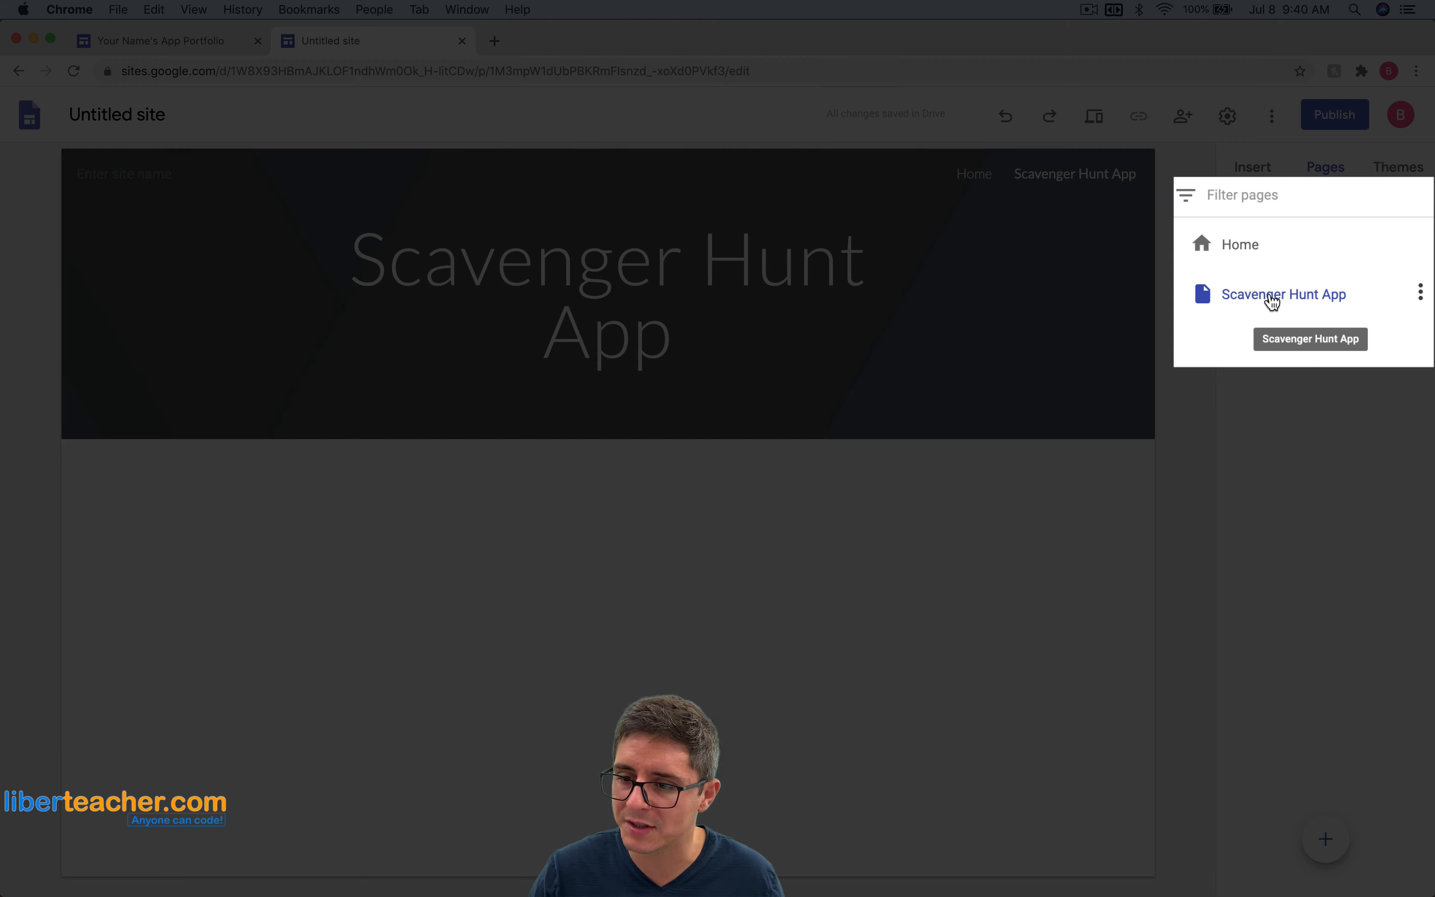
- Nest the Scavenger Hunt App page under Home as a subpage
left_click_drag(1270, 321, 1255, 256)
mouse_move(1121, 176)
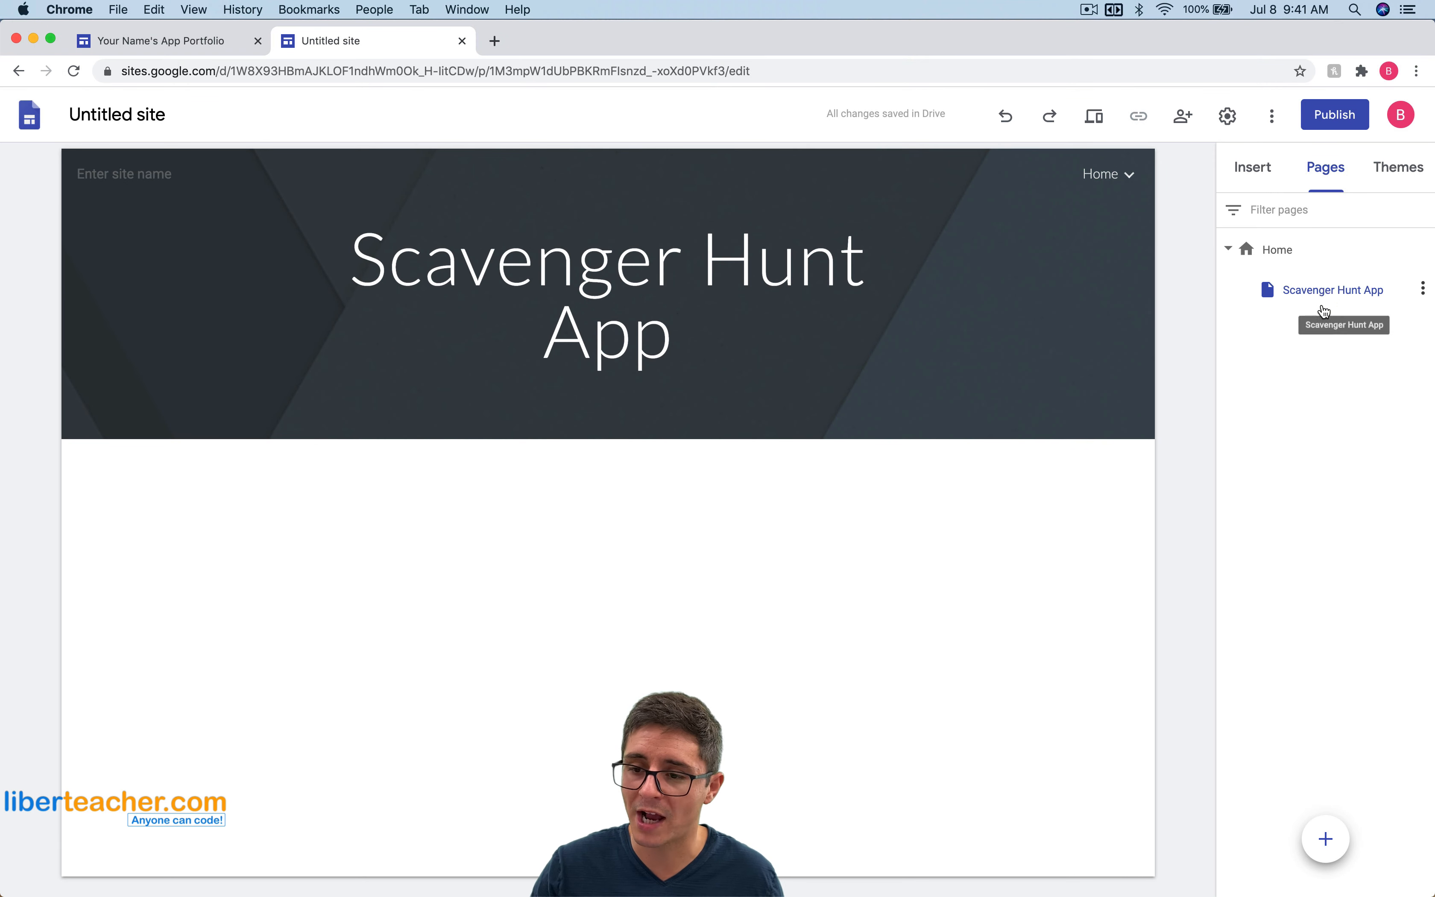
mouse_move(1328, 291)
left_mouse_down()
mouse_move(1305, 323)
mouse_move(1284, 296)
mouse_move(1303, 293)
left_mouse_up()
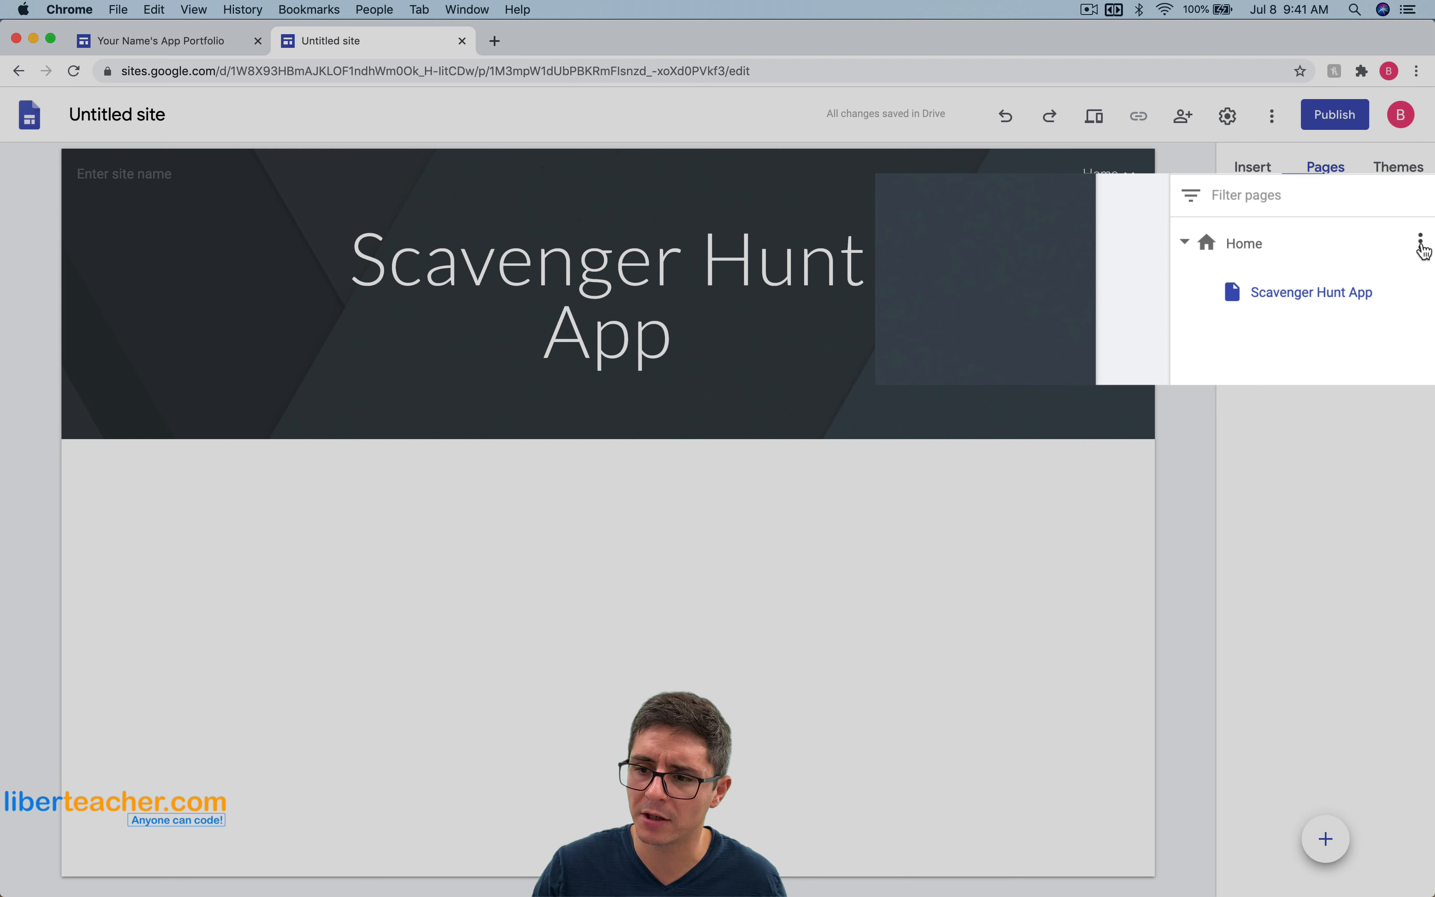
- Rename the Home page to "My Projects" and check its subpage in the site navigation
left_click(1425, 248)
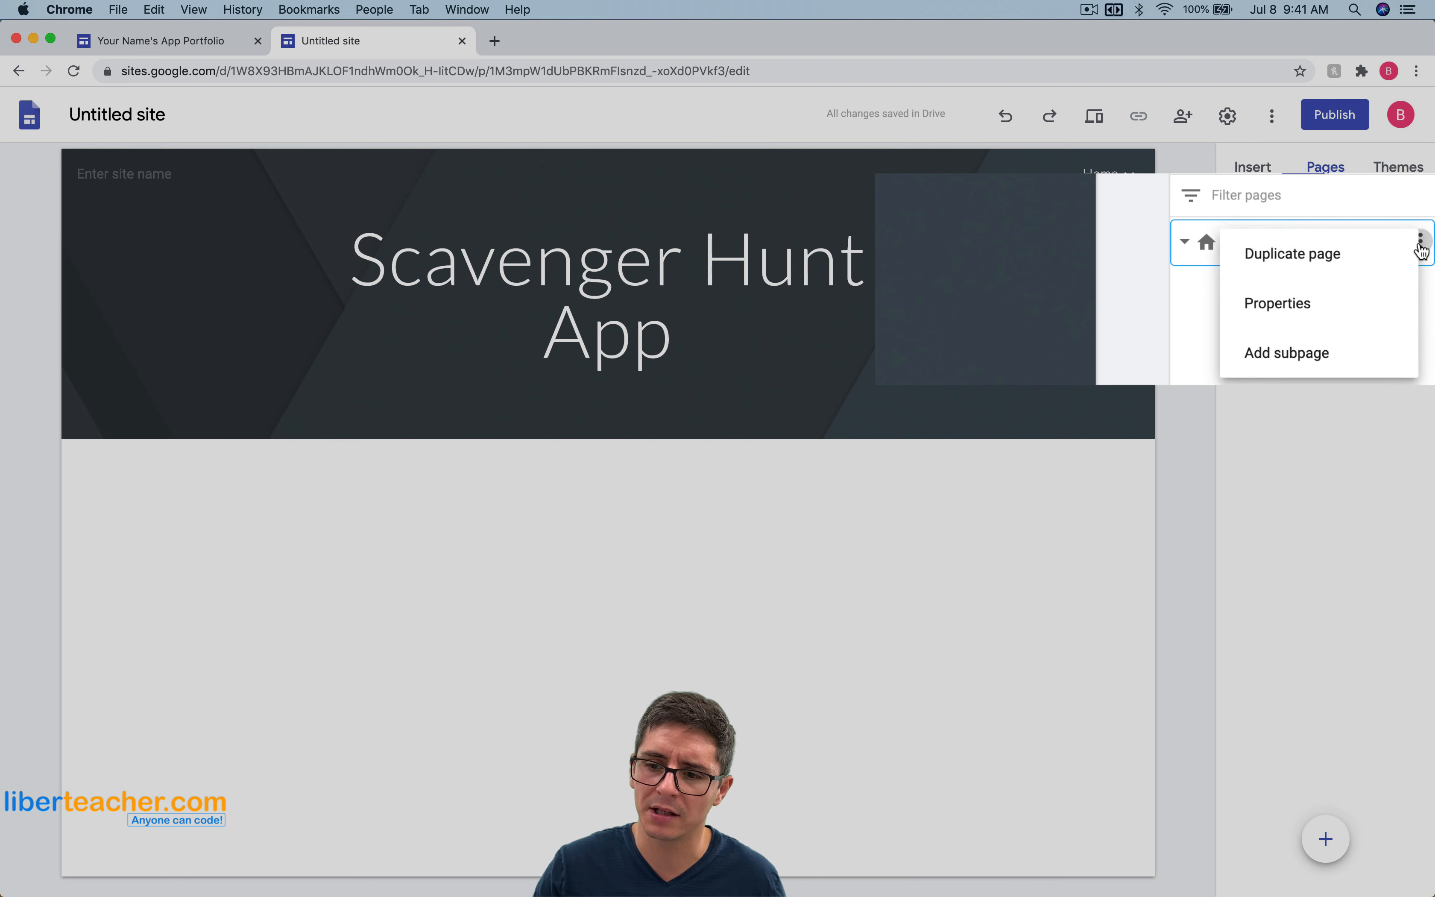
left_click(1338, 309)
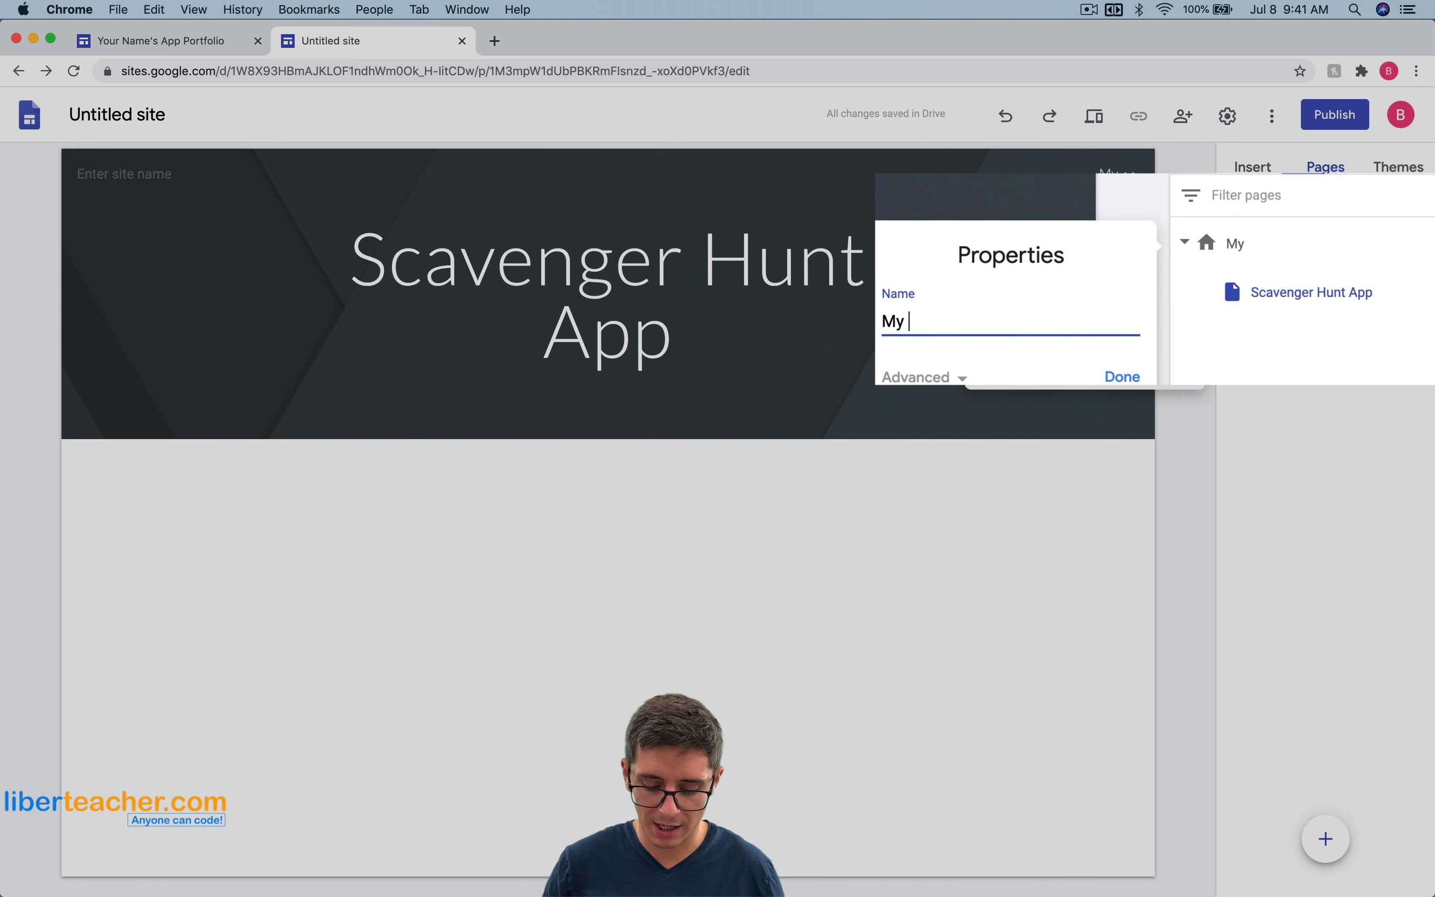
type("My Projects")
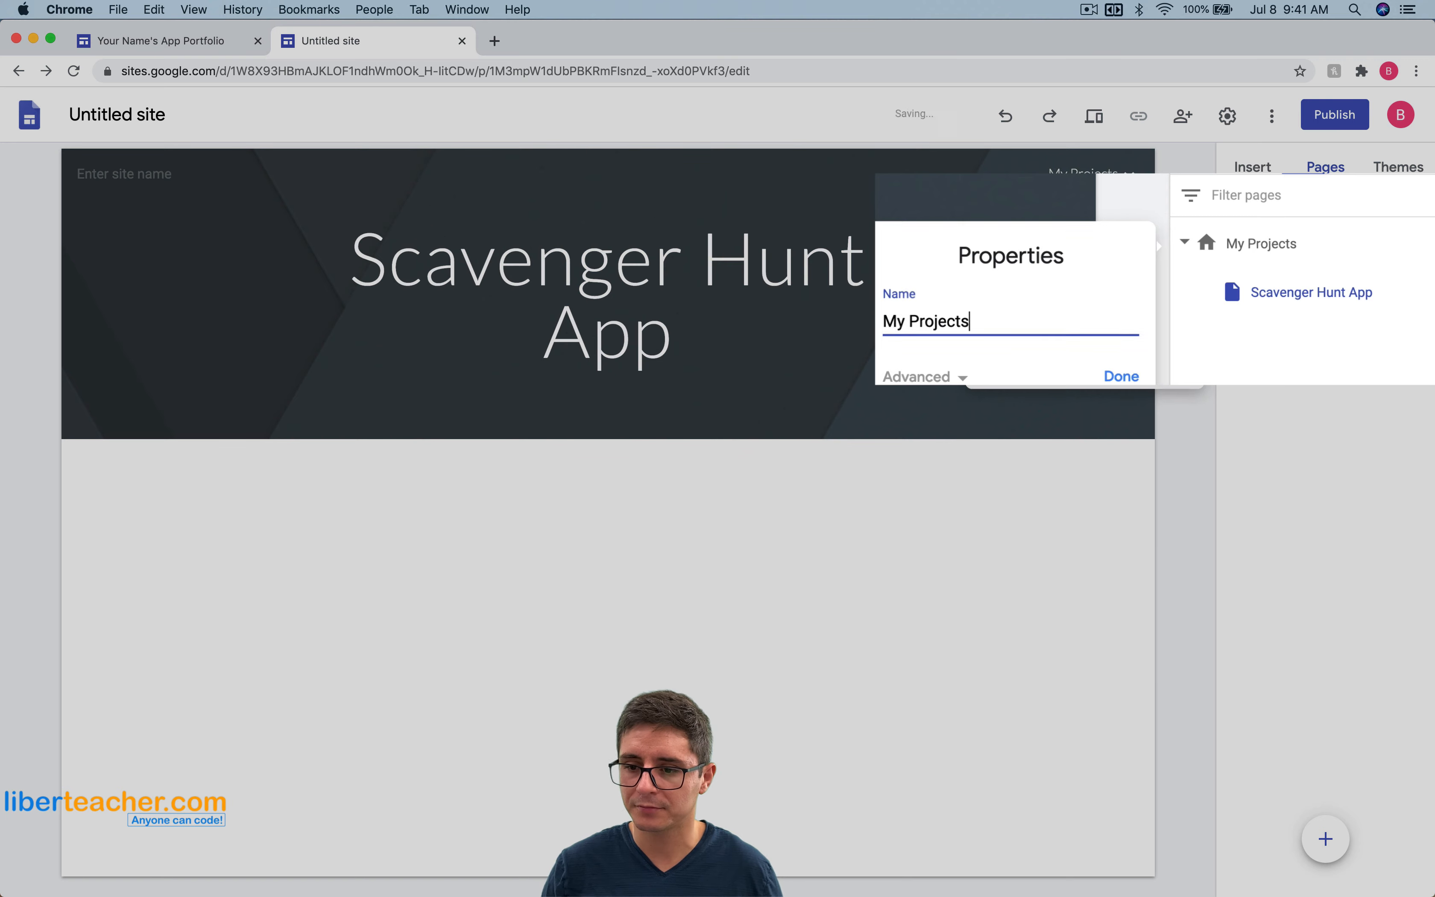
key("Return")
mouse_move(1103, 175)
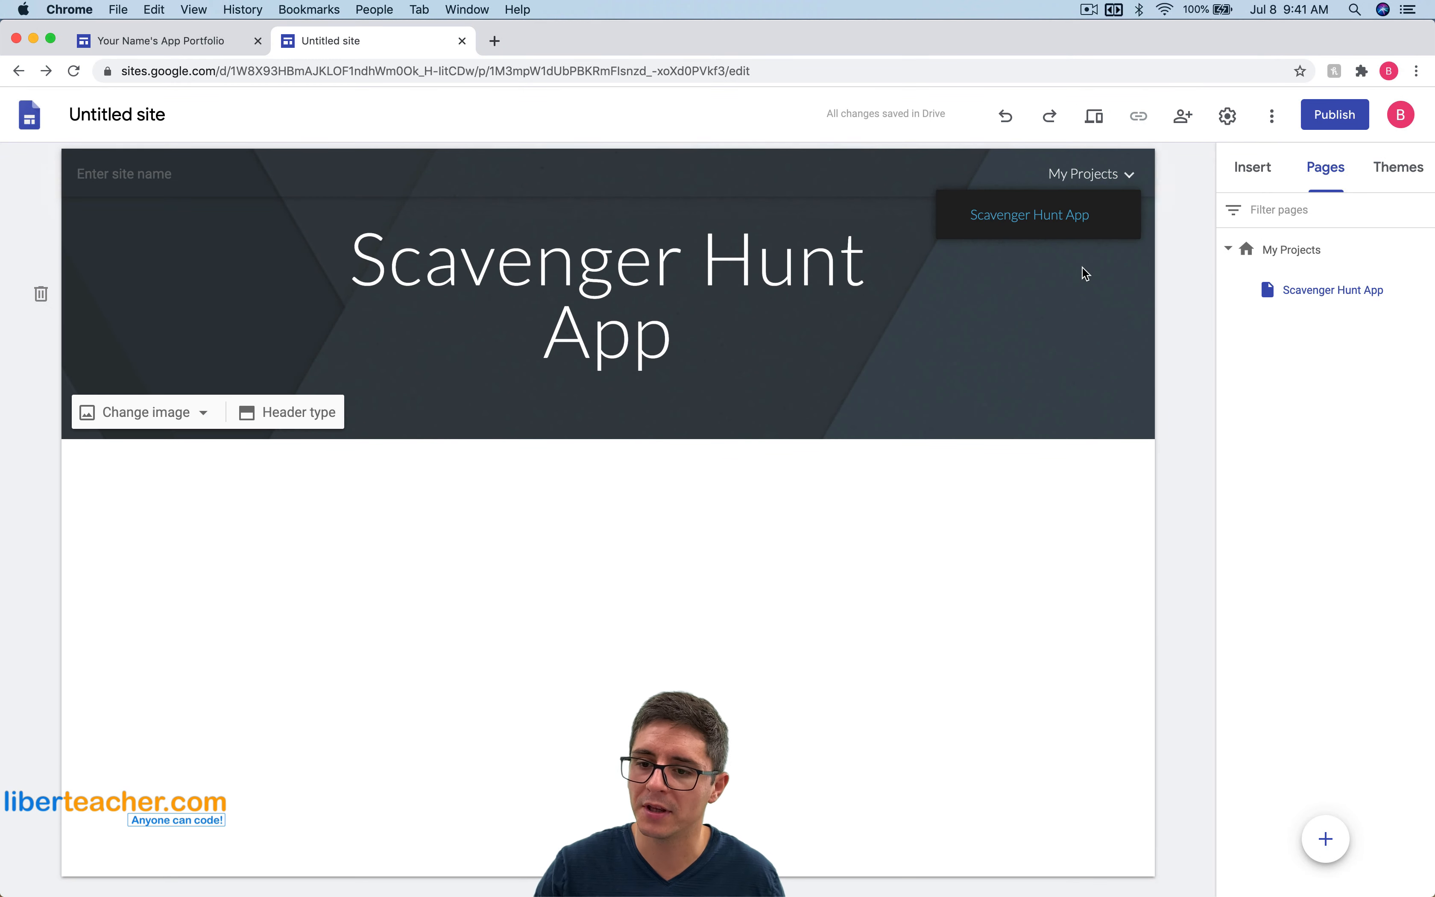
- Following the sample site's Scavenger Hunt App page, insert the layout with one image beside text and shorten its image placeholder
left_click(167, 40)
mouse_move(1376, 118)
left_click(1334, 188)
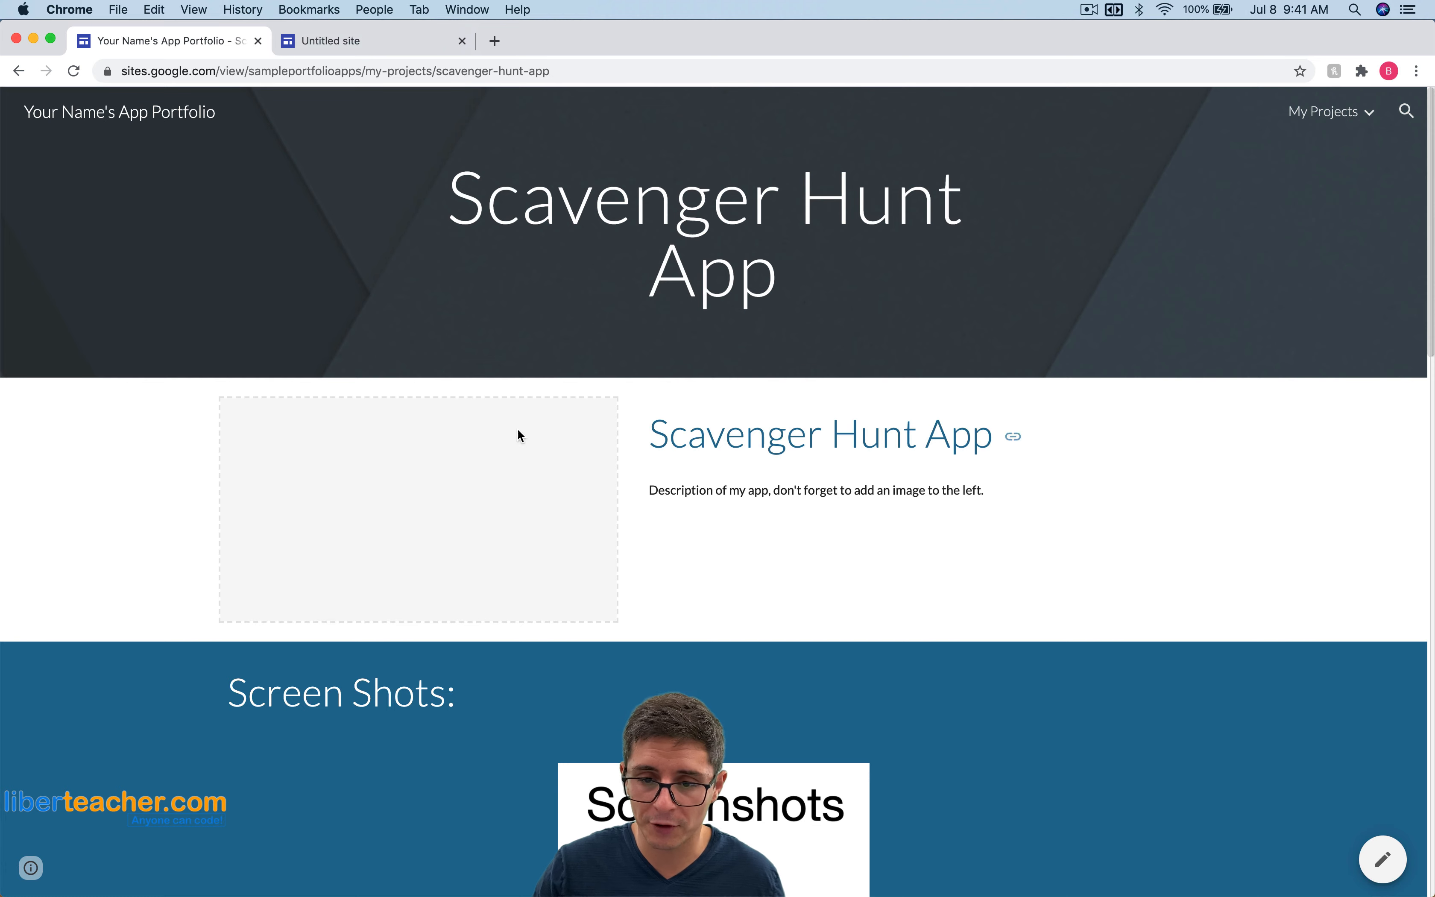
left_click(377, 45)
left_click(1220, 127)
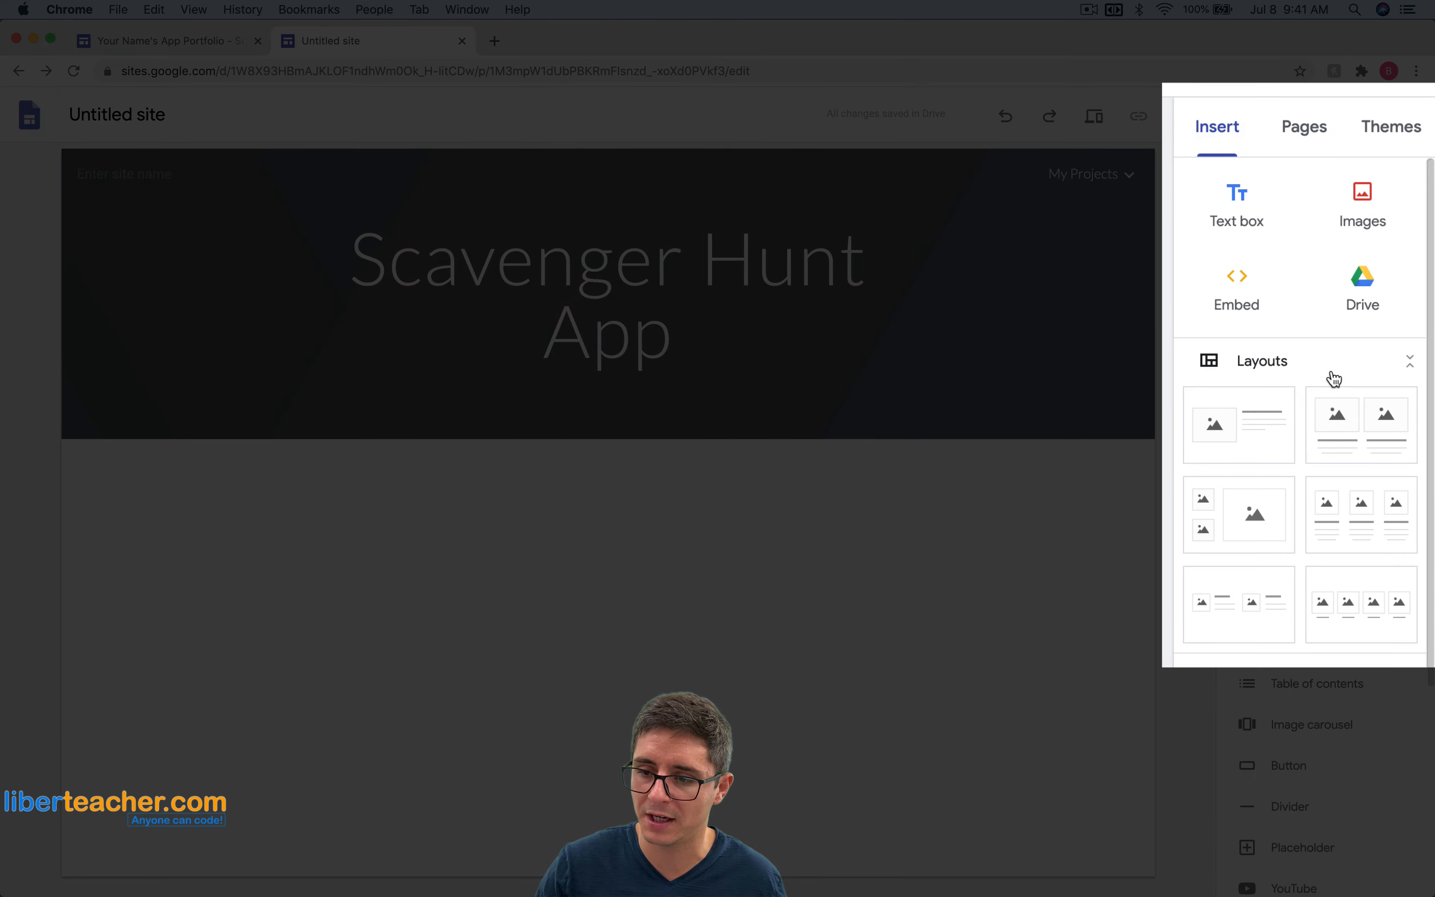
left_click(1245, 430)
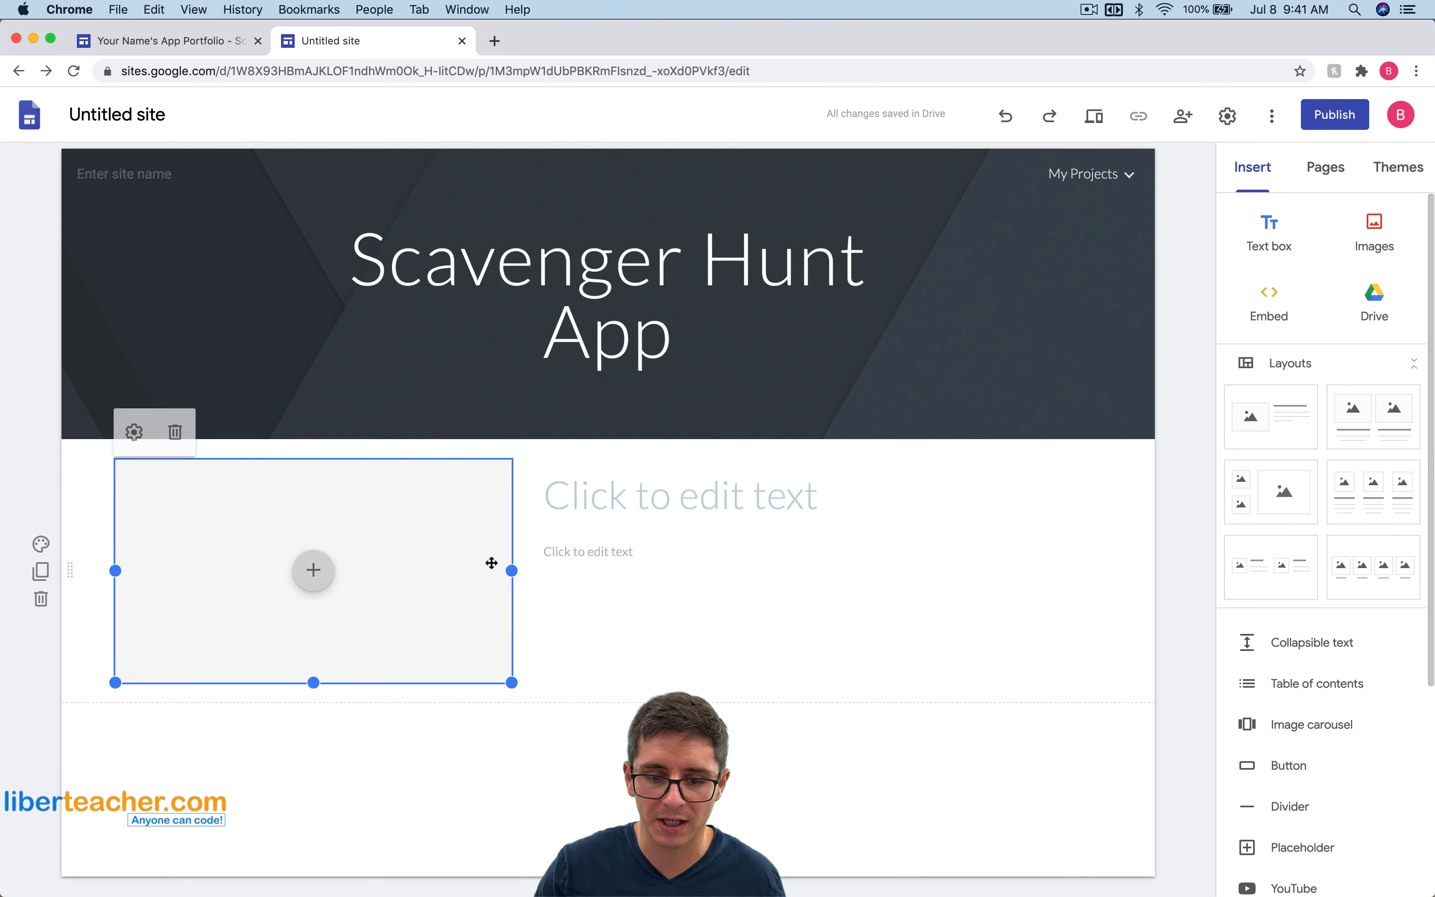
left_click_drag(511, 571, 484, 593)
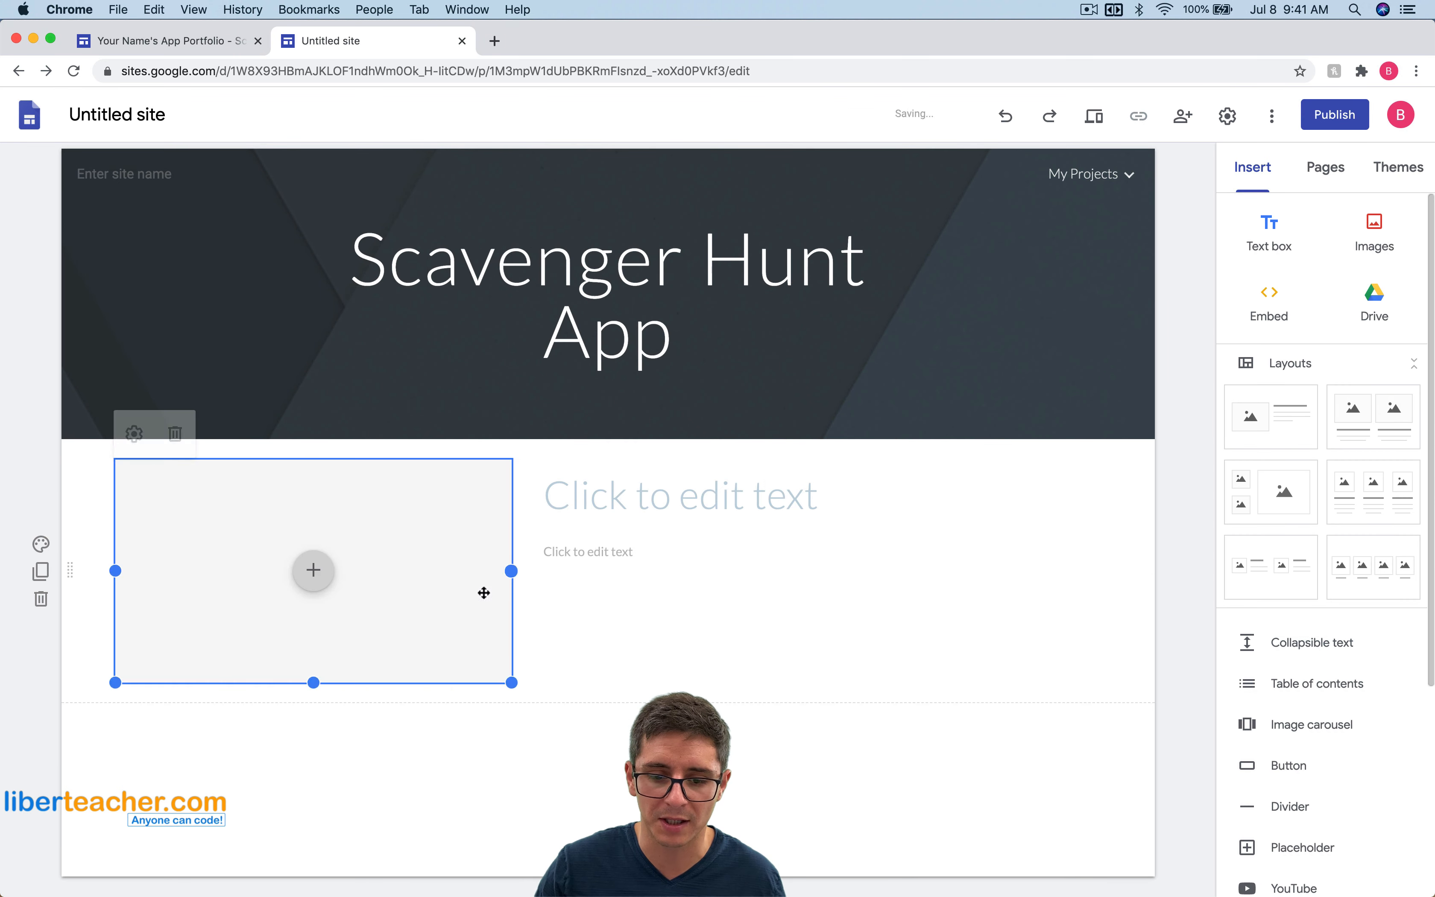
left_click_drag(312, 680, 313, 592)
- Fill in the layout's heading as "App Name" and the text beneath it as "Description"
left_click(675, 493)
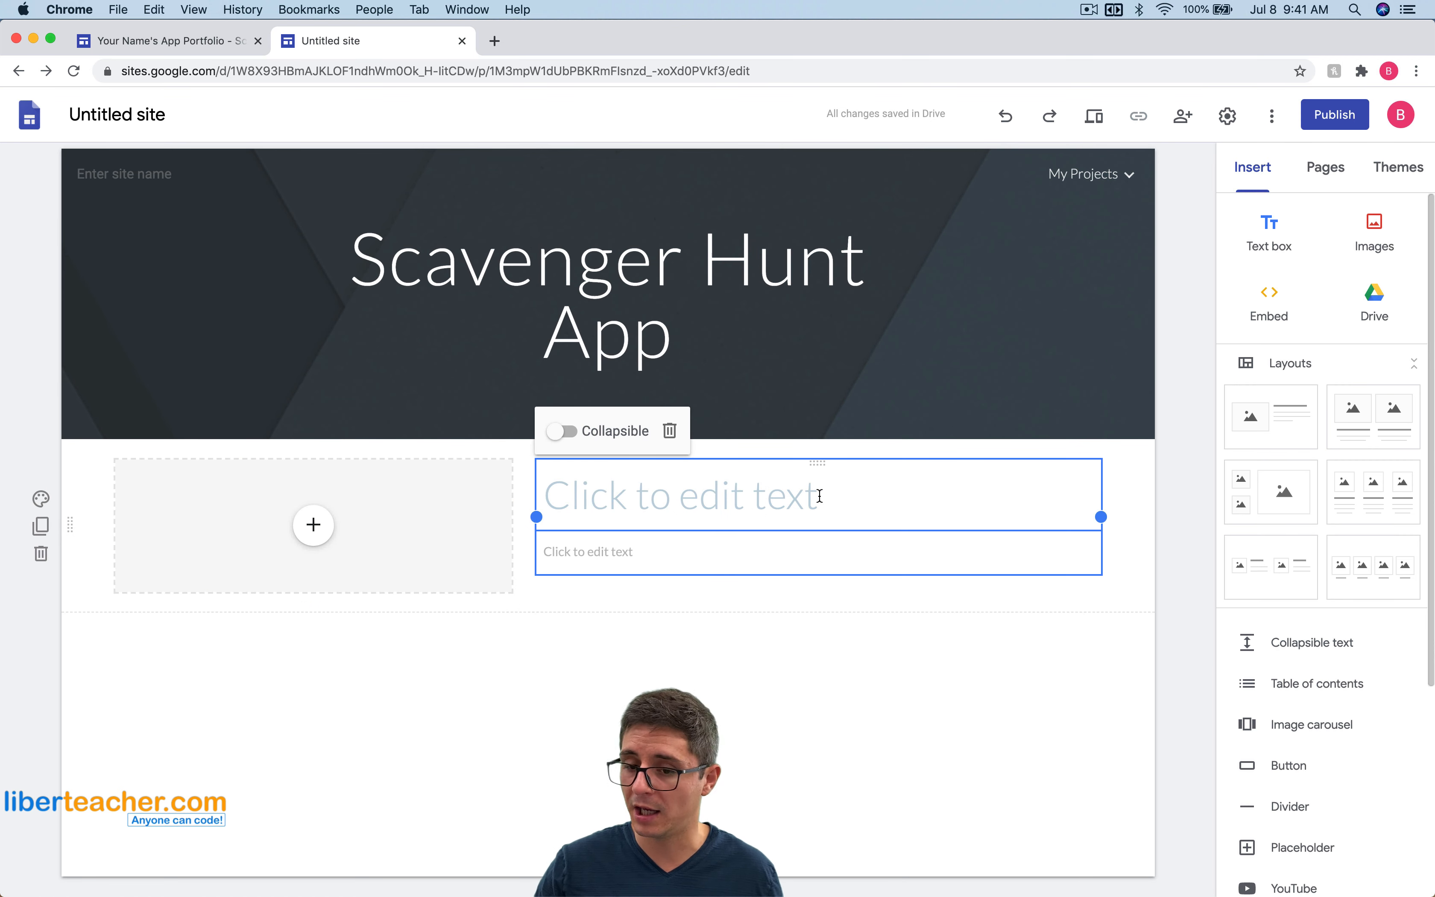
left_click(664, 503)
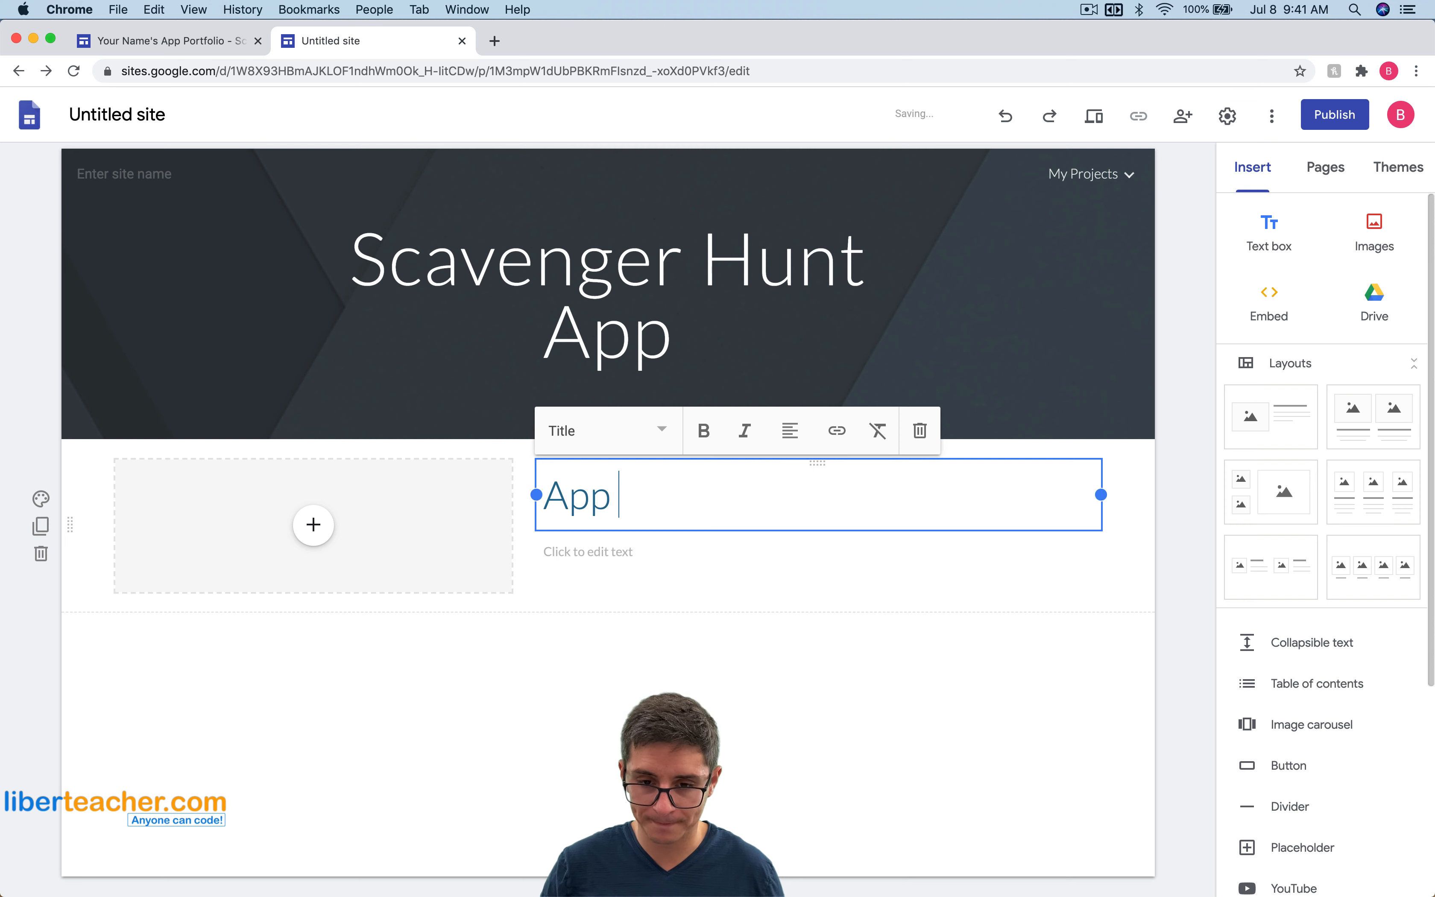
left_click(617, 551)
type("Description")
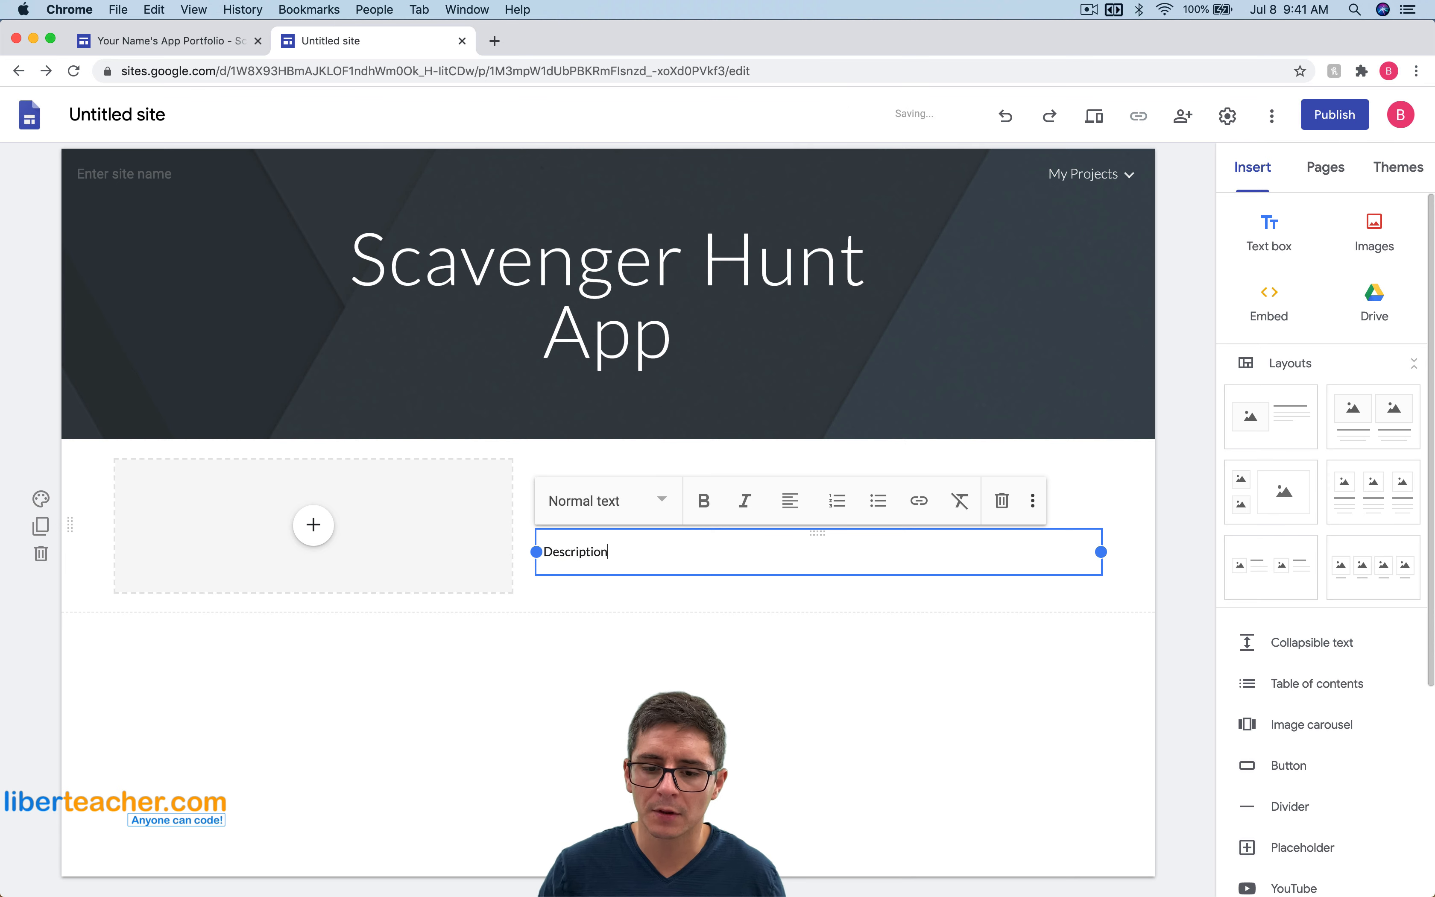
left_click(673, 645)
- Following the sample page, add a text box reading "Screenshots" below the app description section and format it as Title
left_click(189, 42)
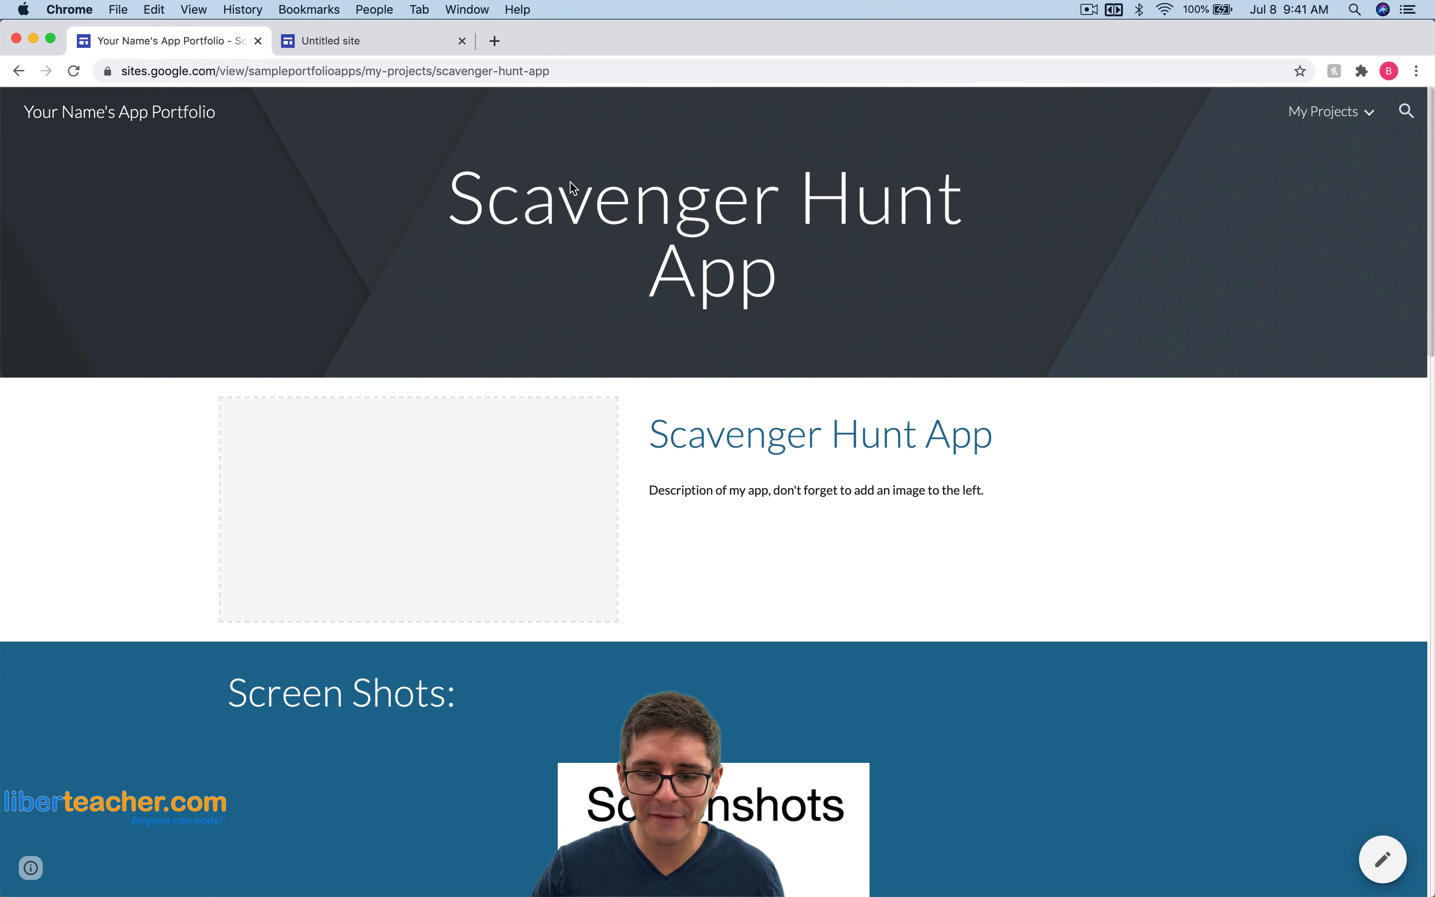
scroll(1182, 599, "down", 3)
scroll(289, 471, "down", 8)
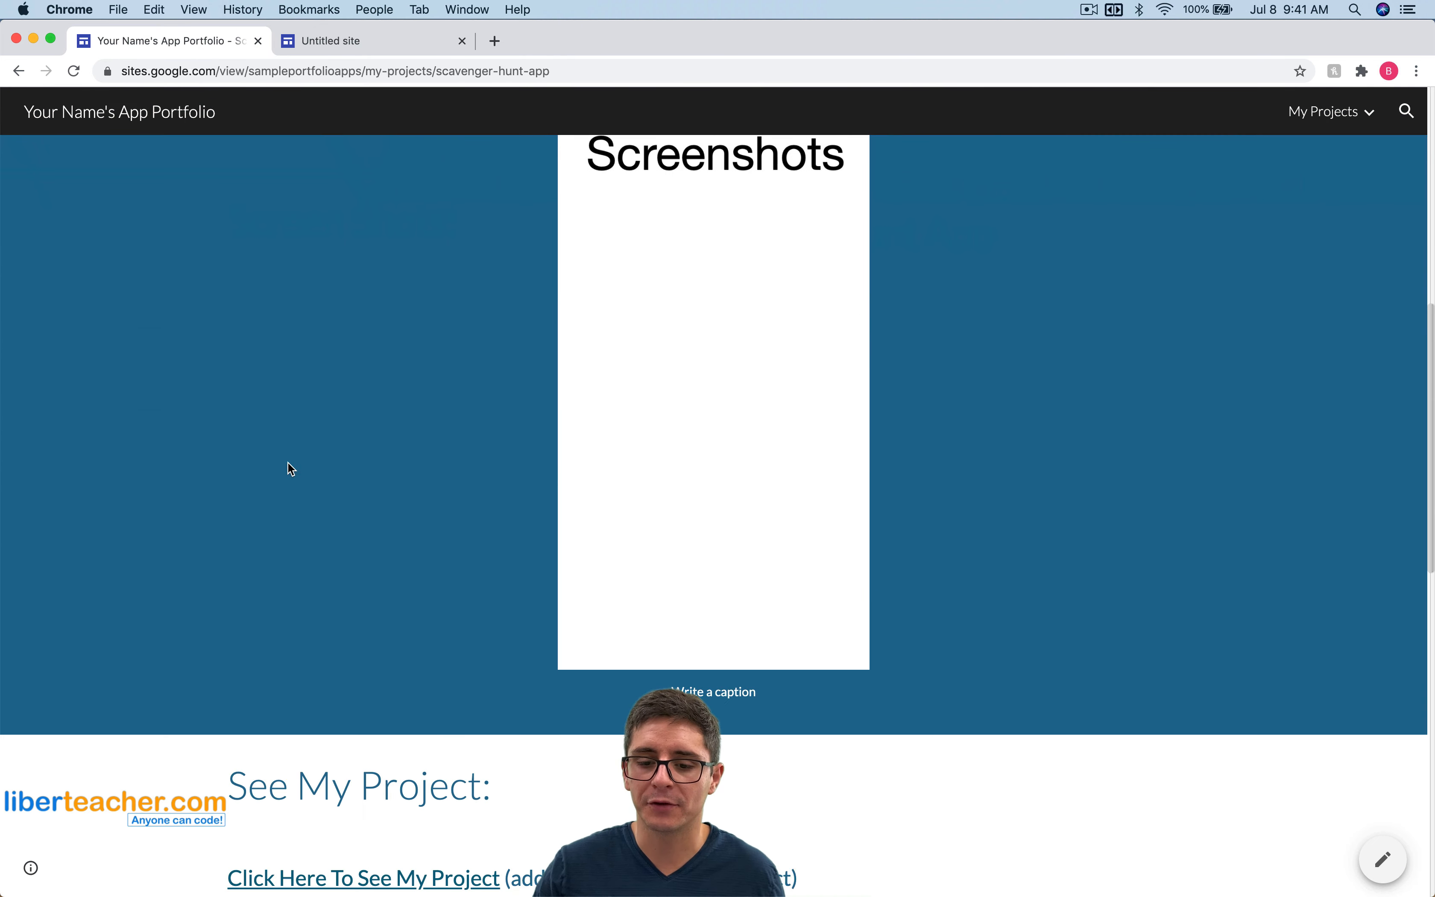
scroll(379, 527, "up", 3)
left_click(399, 41)
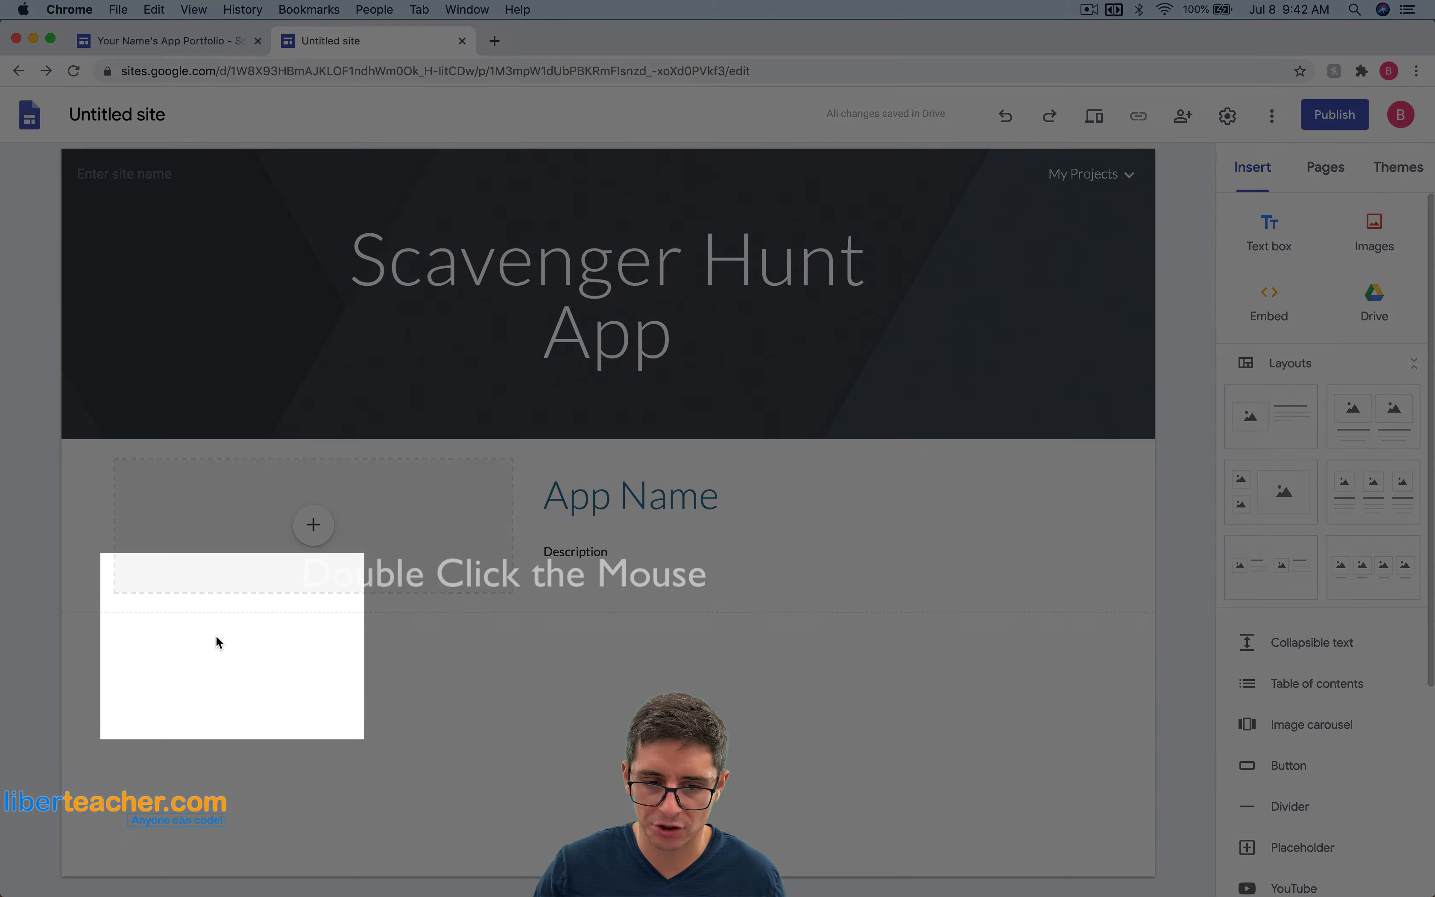
double_click(219, 639)
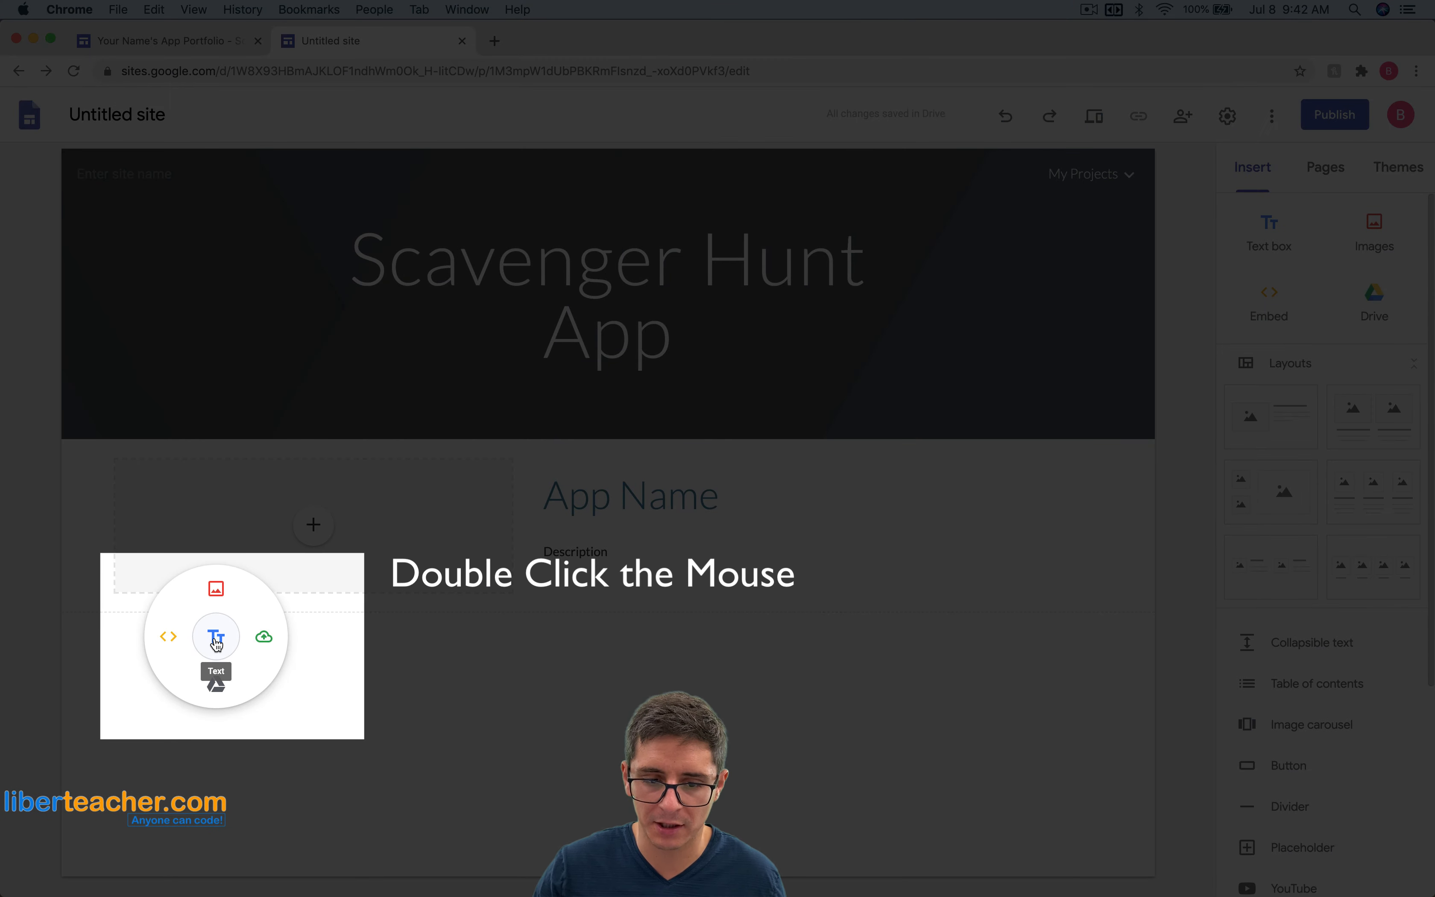
left_click(214, 638)
type("Screenshots")
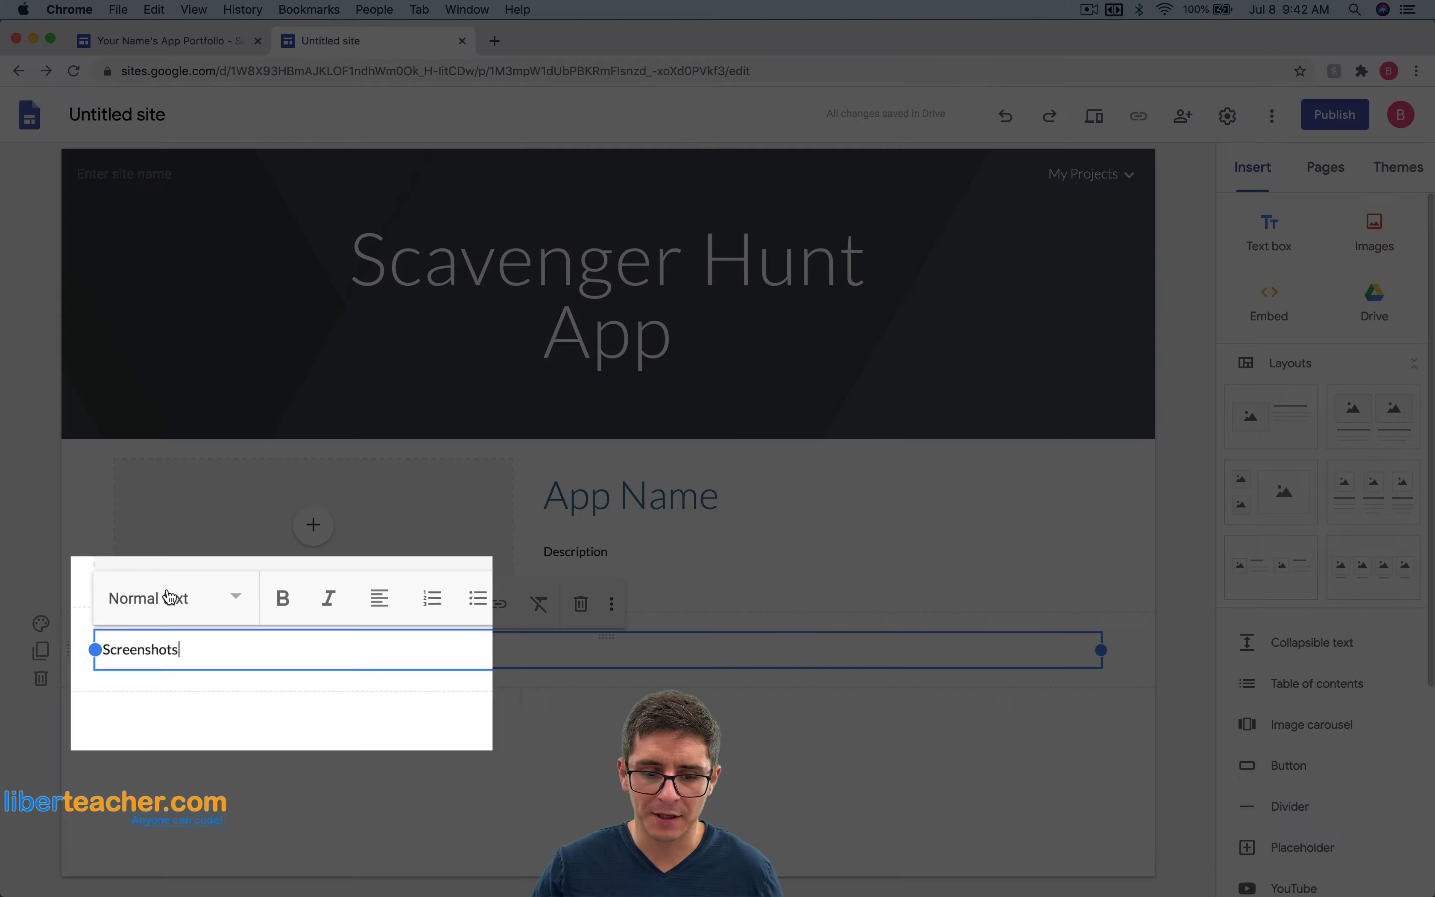
left_click(187, 605)
left_click(189, 649)
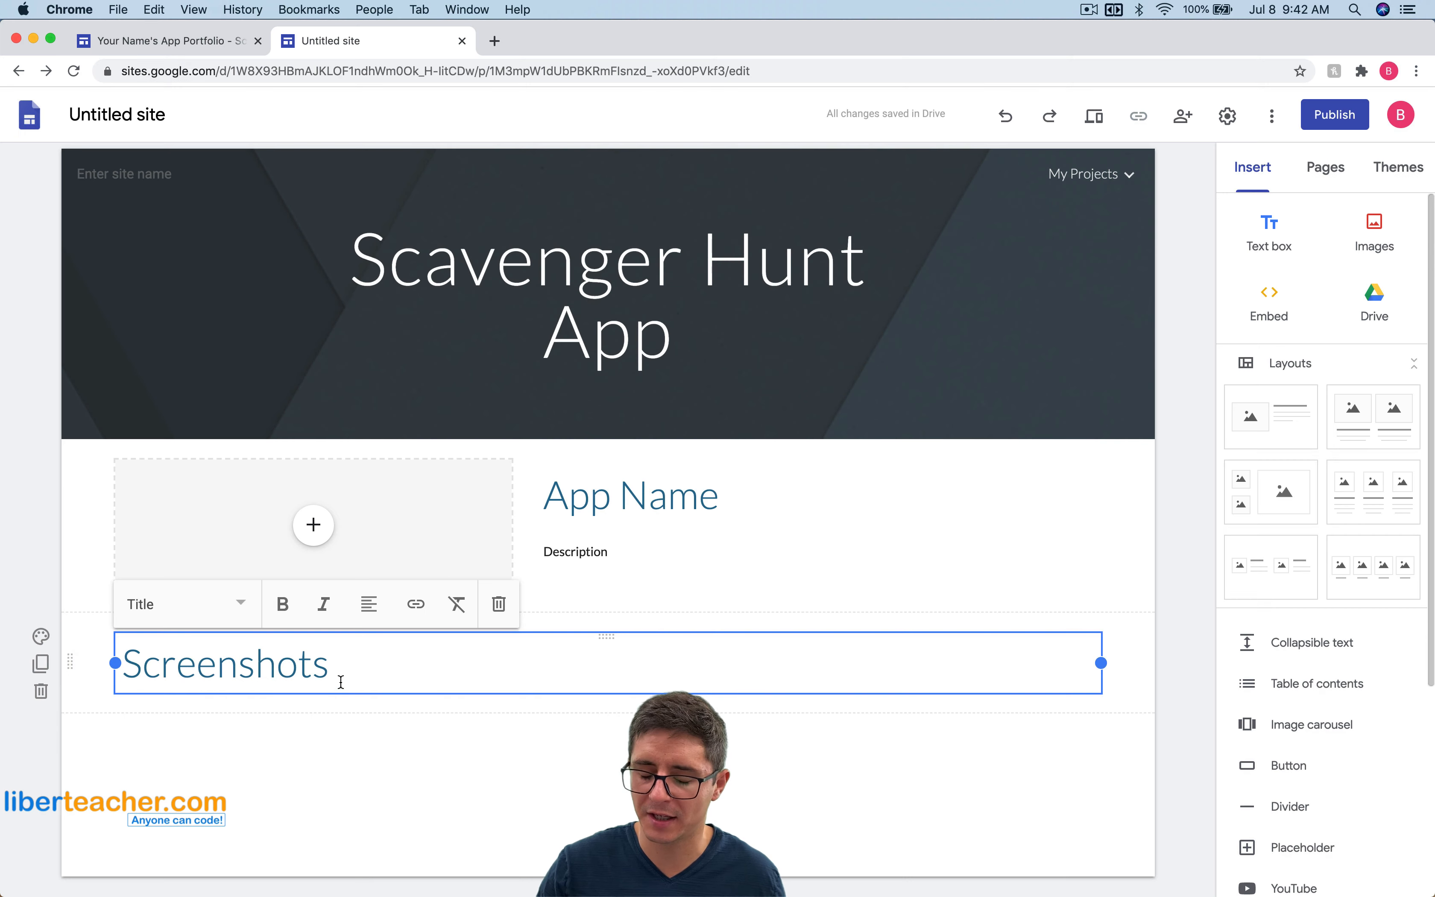
left_click(470, 733)
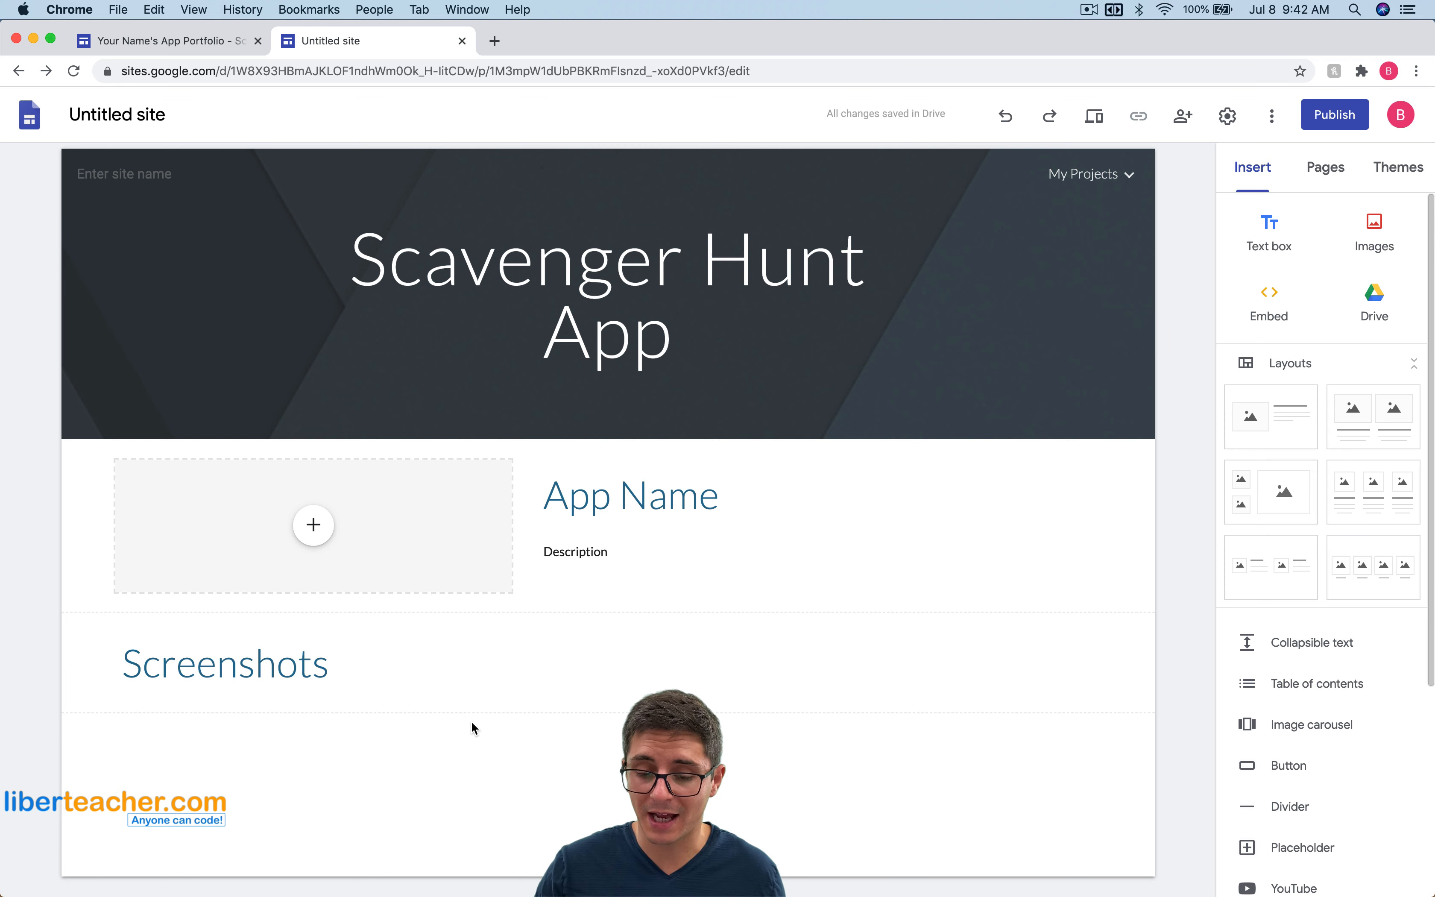
- Upload Screenshot.png from Downloads below the Screenshots heading and centre the image in its section
double_click(527, 718)
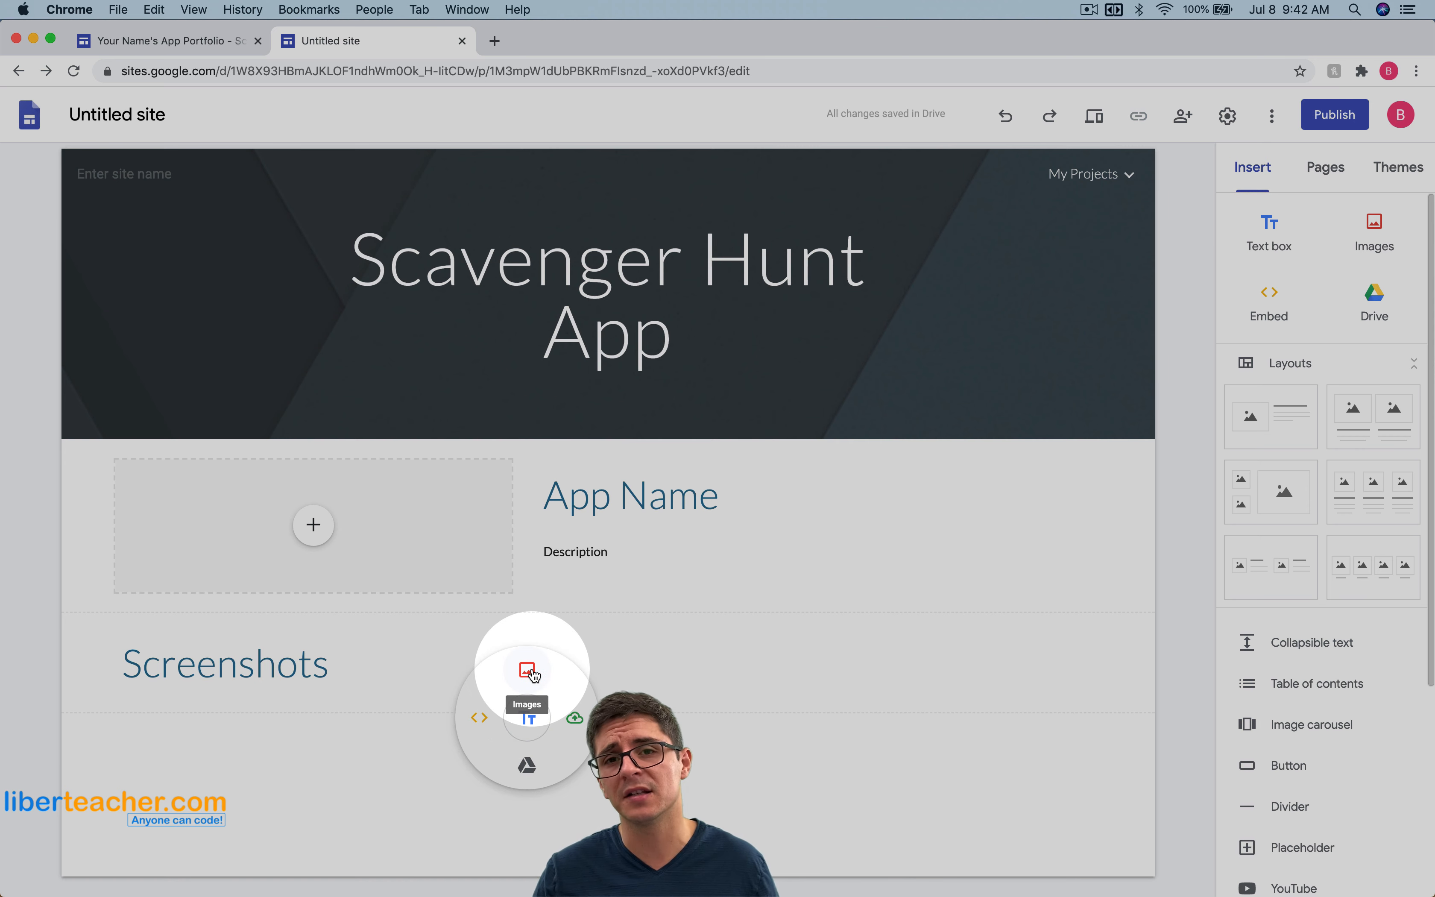
left_click(574, 719)
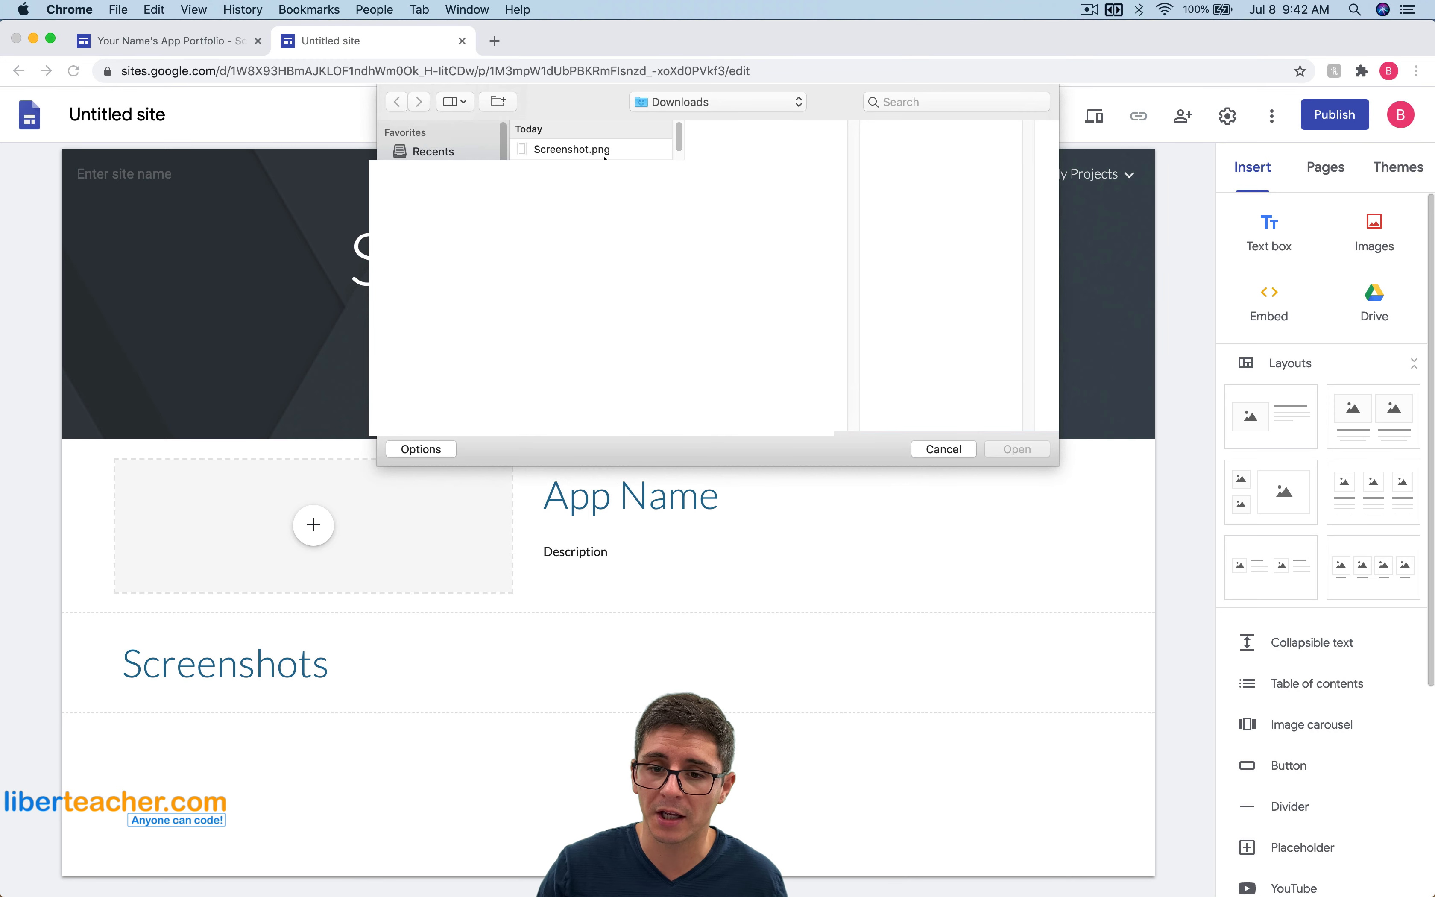
left_click(605, 155)
left_click(1015, 446)
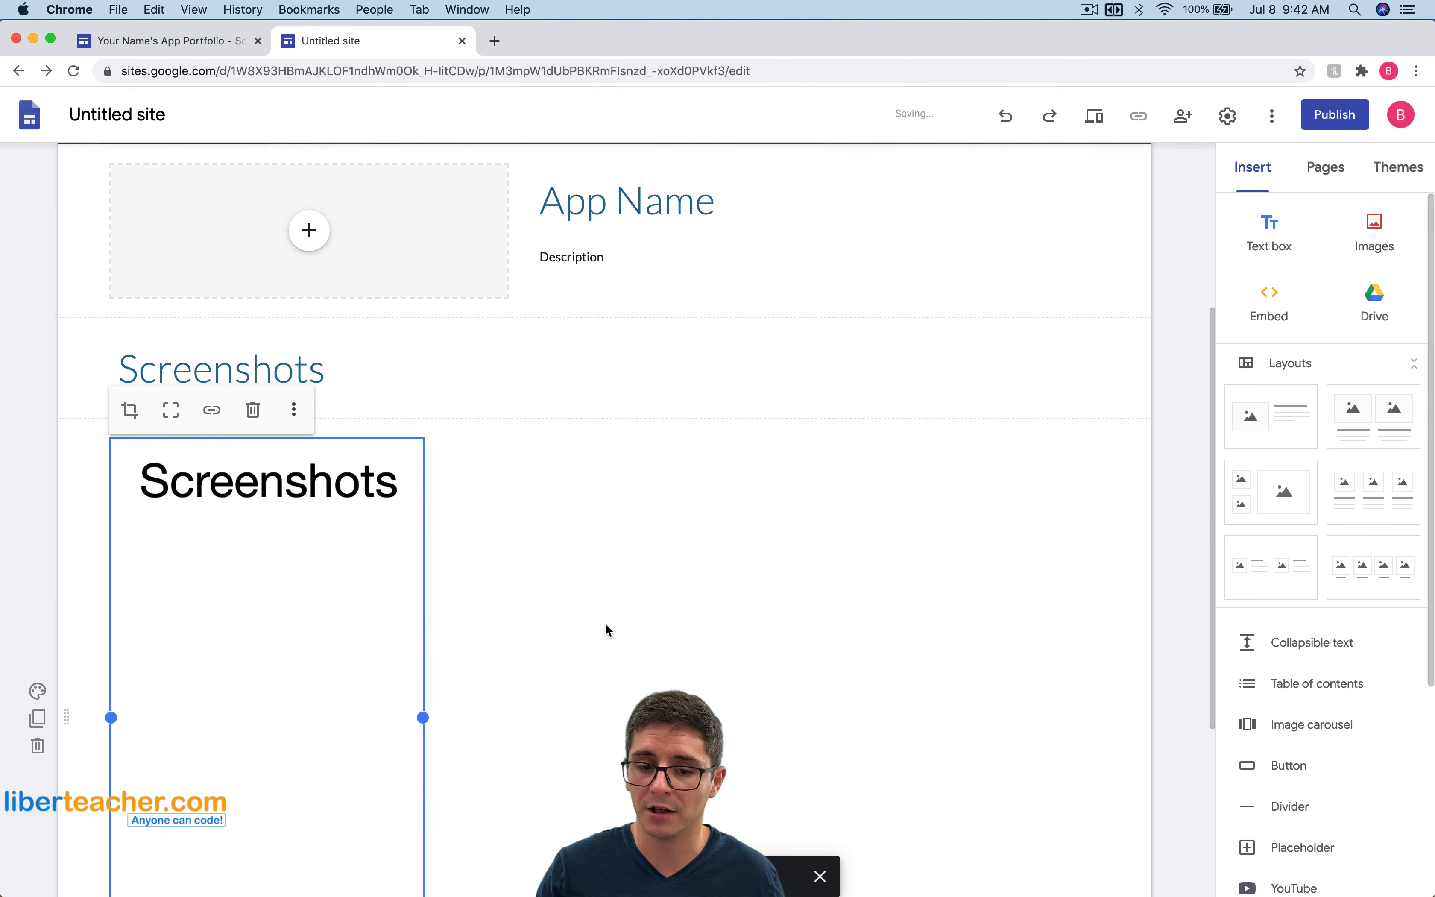
scroll(546, 584, "down", 3)
left_click_drag(333, 577, 685, 558)
left_click_drag(731, 513, 621, 519)
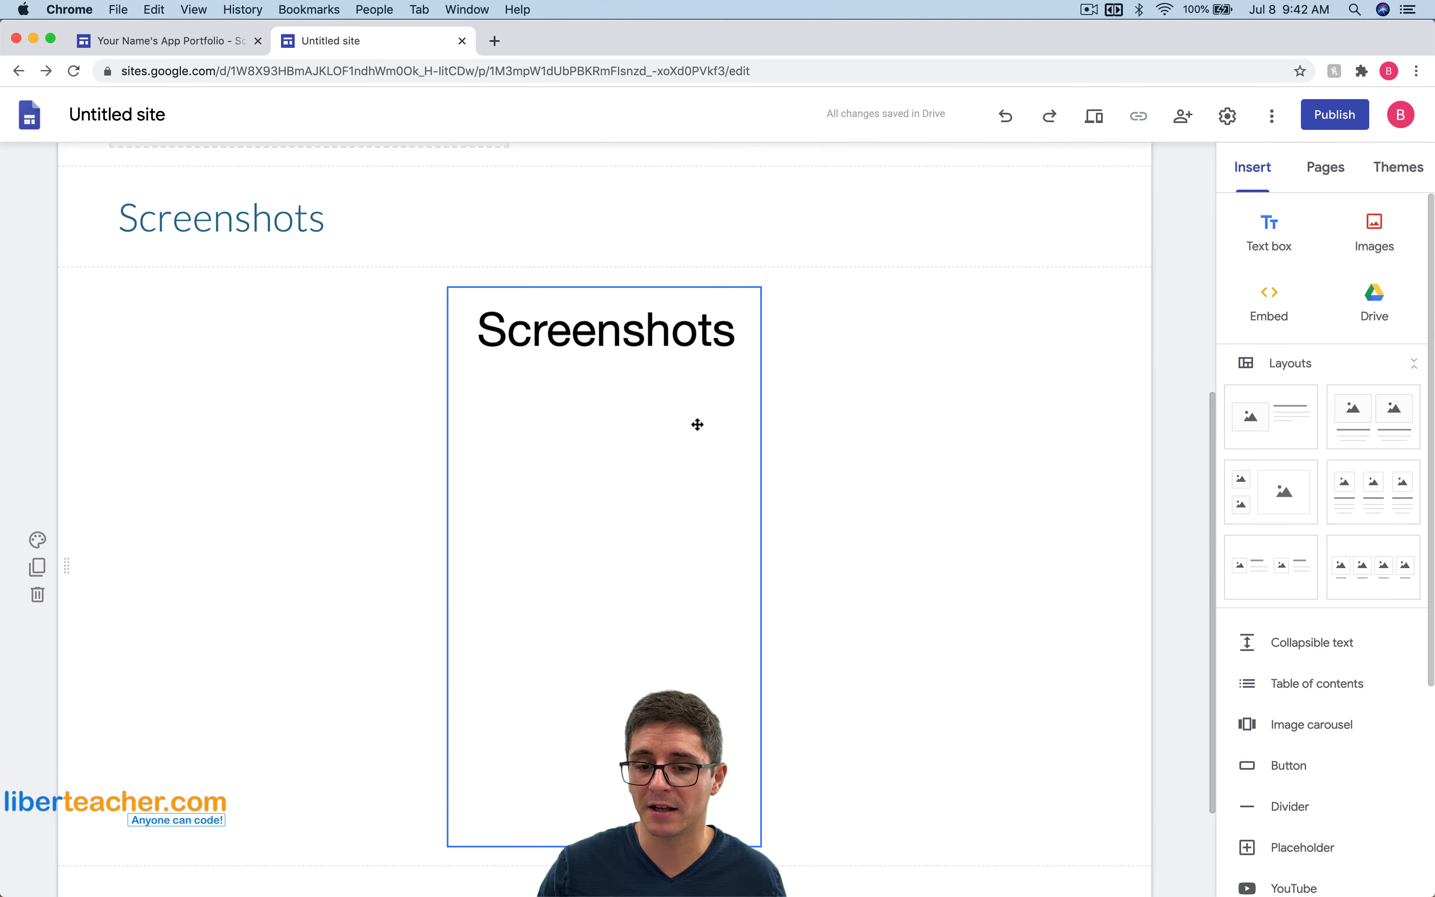
double_click(277, 445)
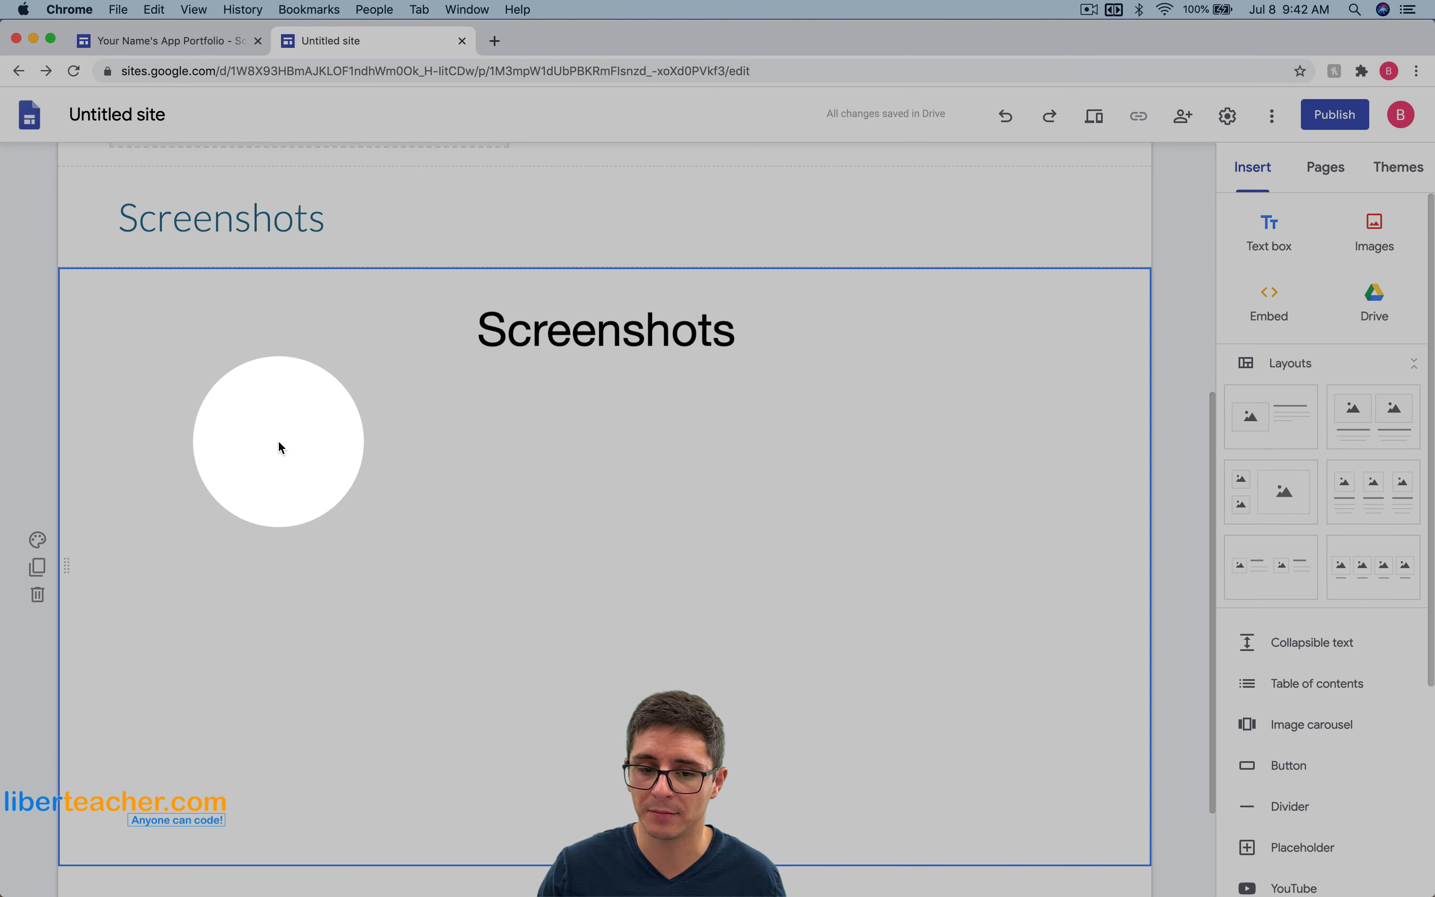
left_click(330, 446)
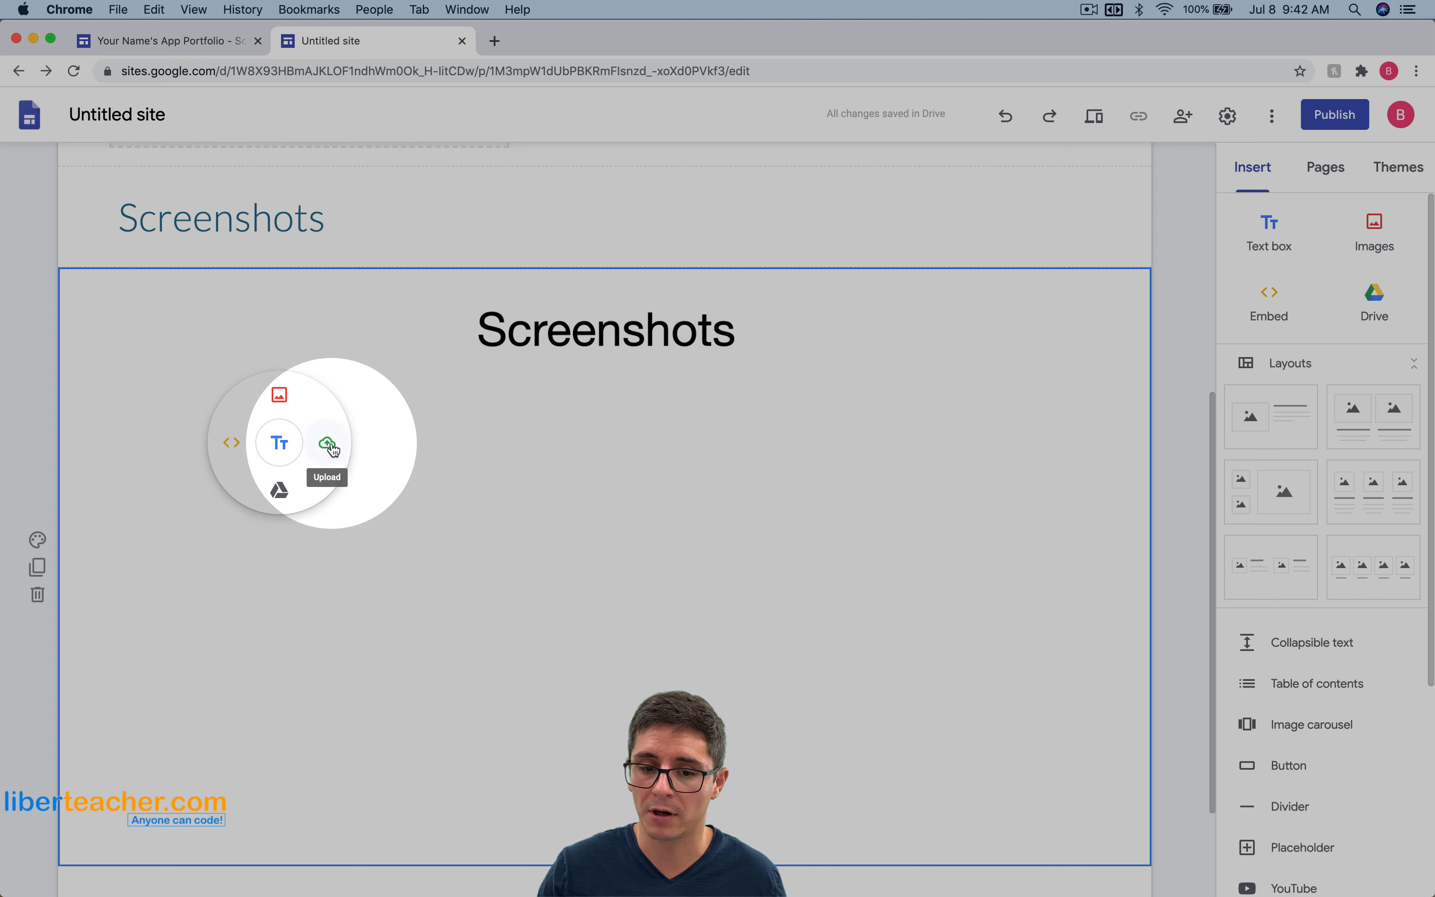
left_click(64, 282)
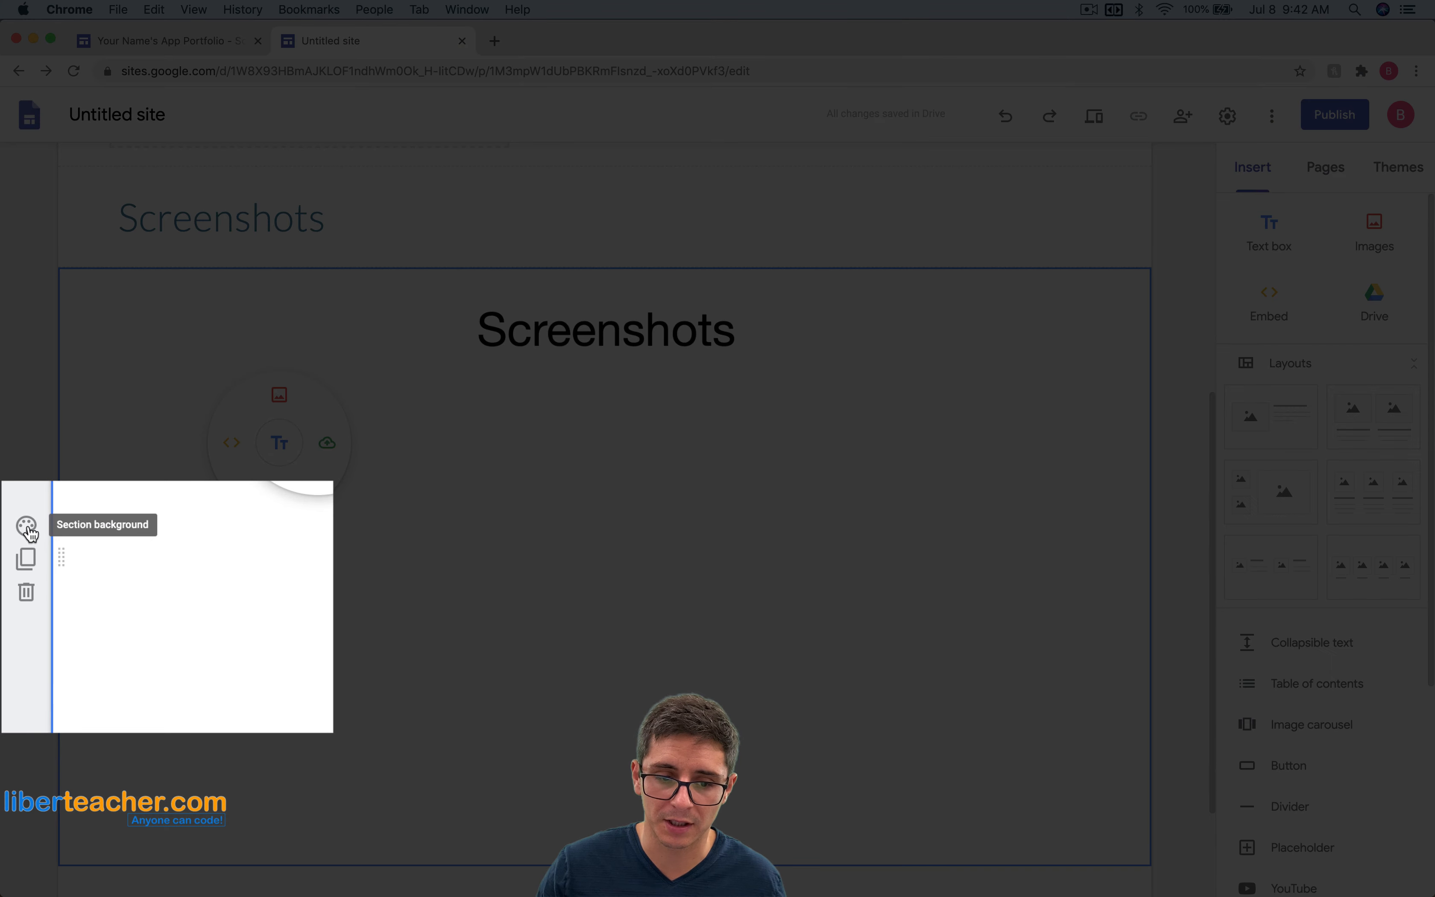
- Set the background of both the screenshot image section and the Screenshots heading section to the blue used for Apps I've Built
left_click(31, 534)
left_click(178, 646)
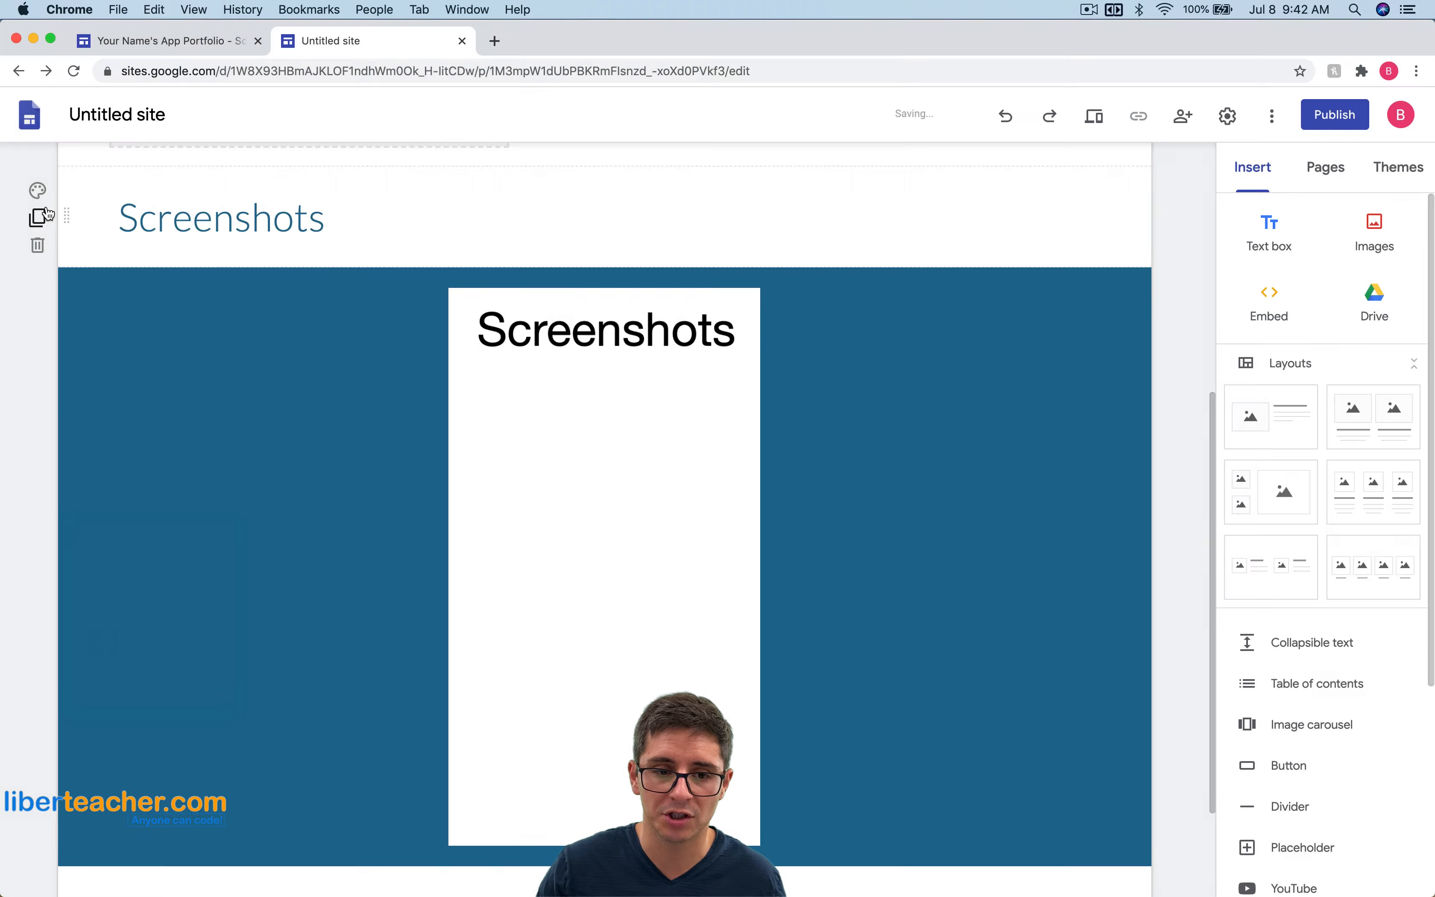
scroll(514, 415, "up", 5)
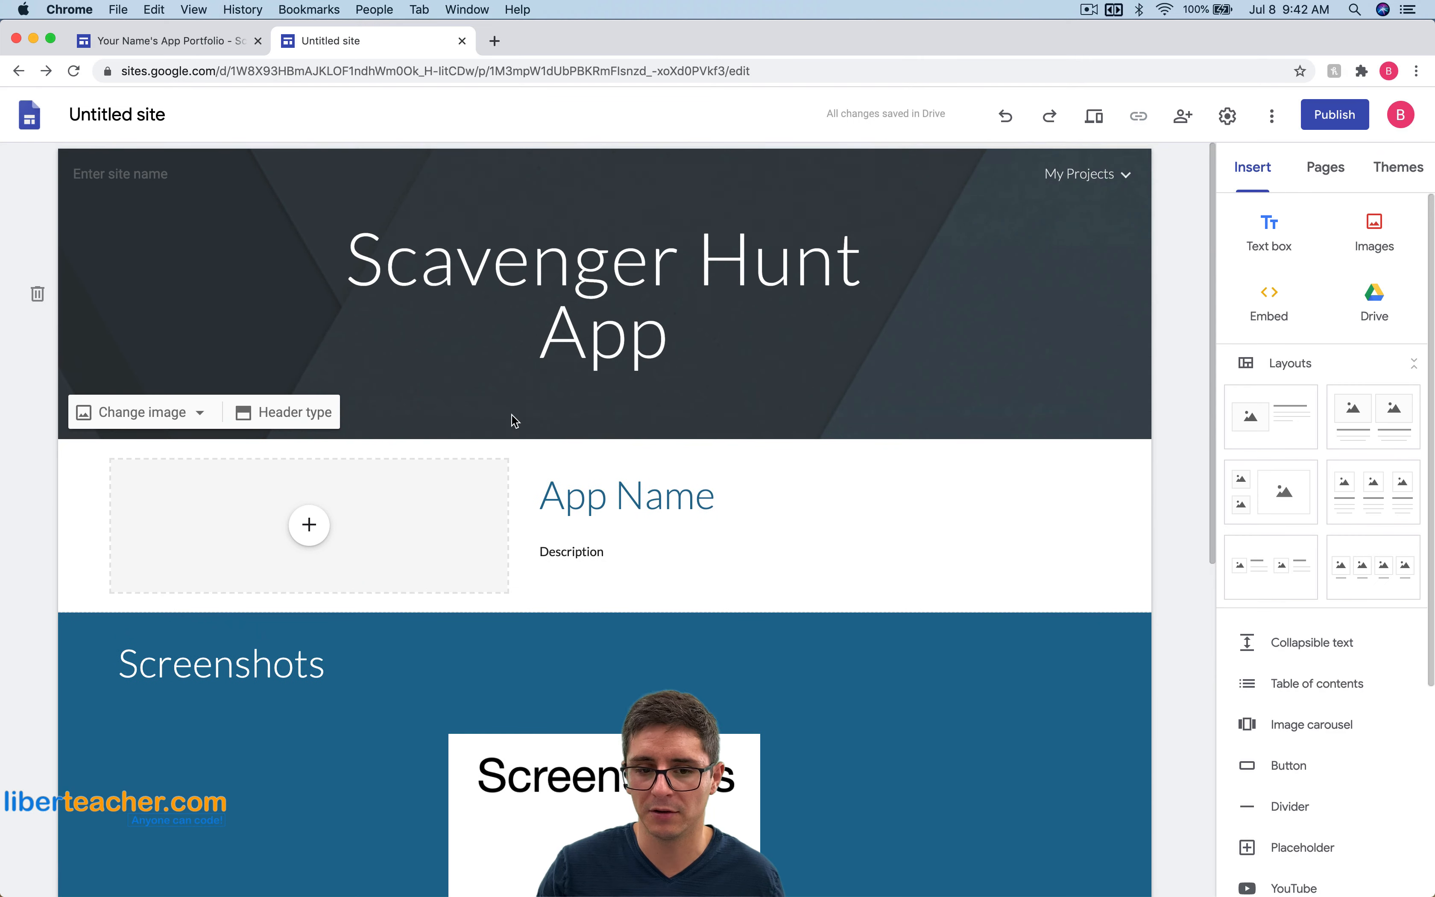
- Following the sample page, add a text box reading "See My Project" below the screenshot image section
left_click(170, 40)
scroll(721, 486, "down", 10)
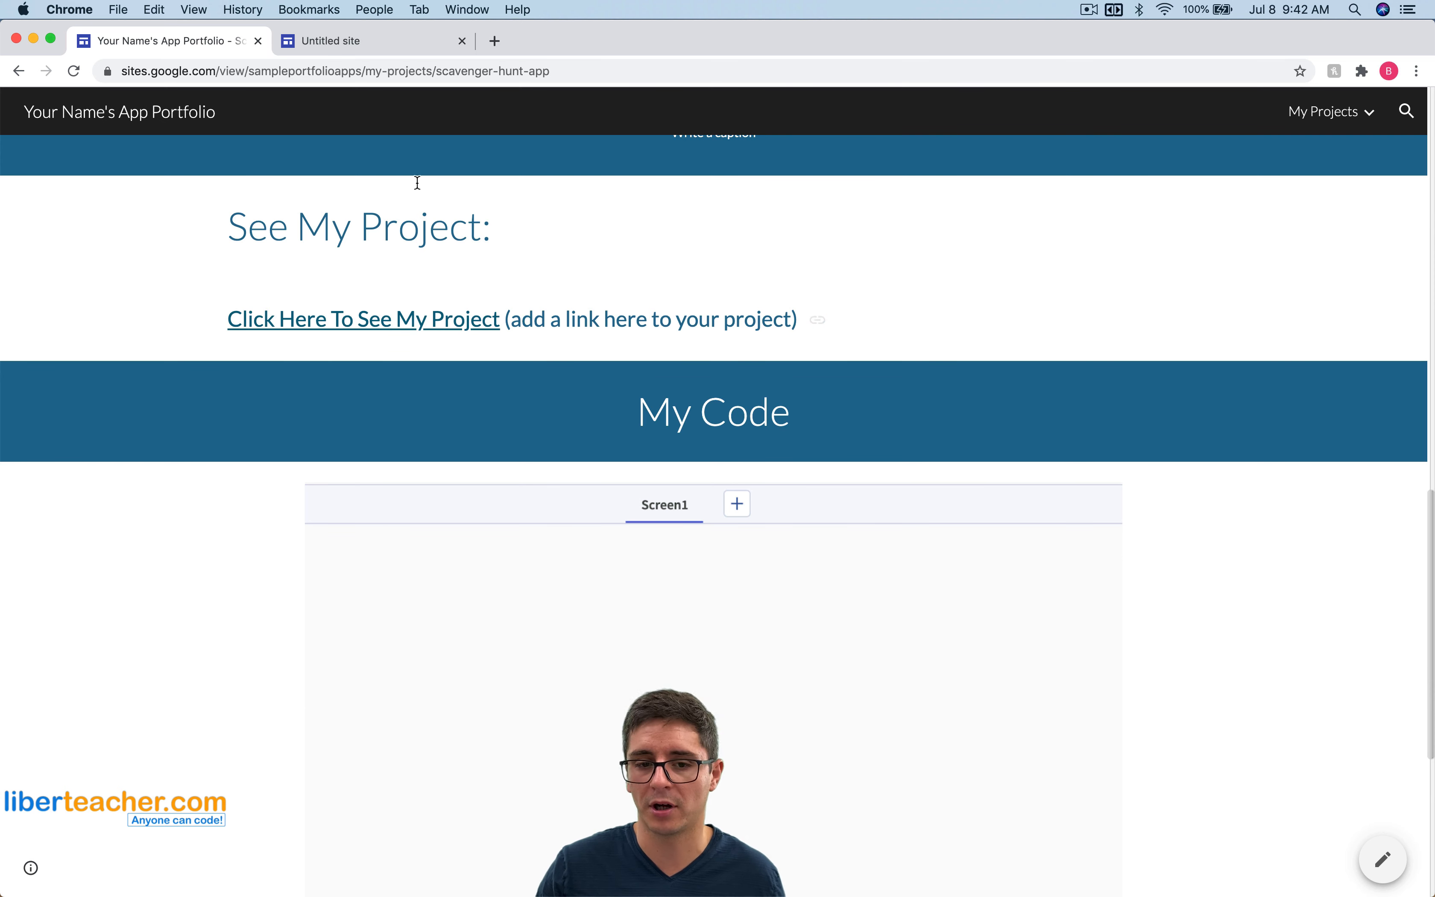
left_click(347, 42)
scroll(727, 407, "down", 10)
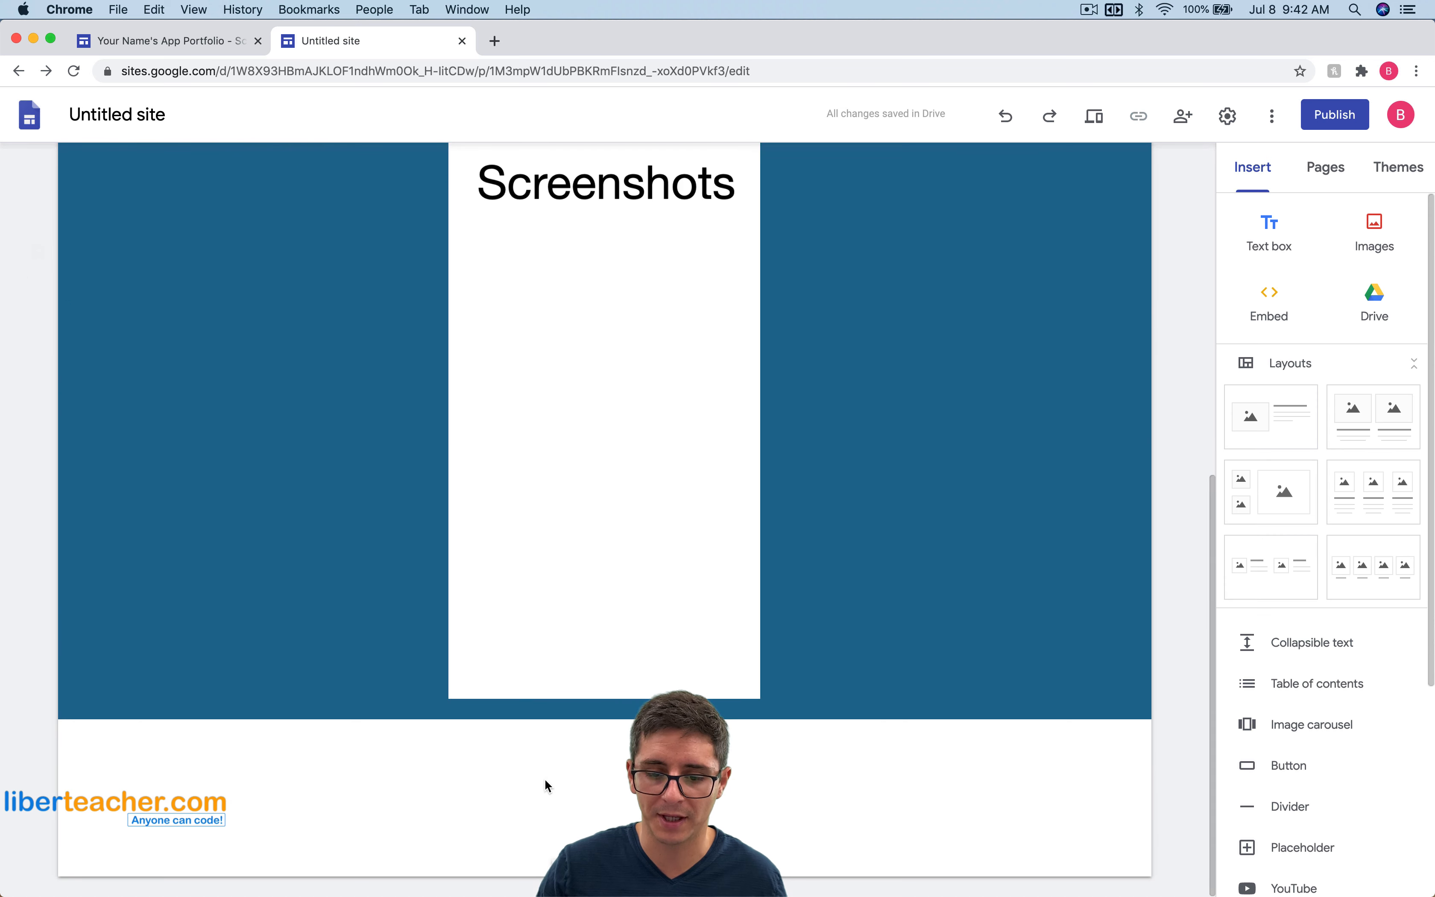
double_click(418, 758)
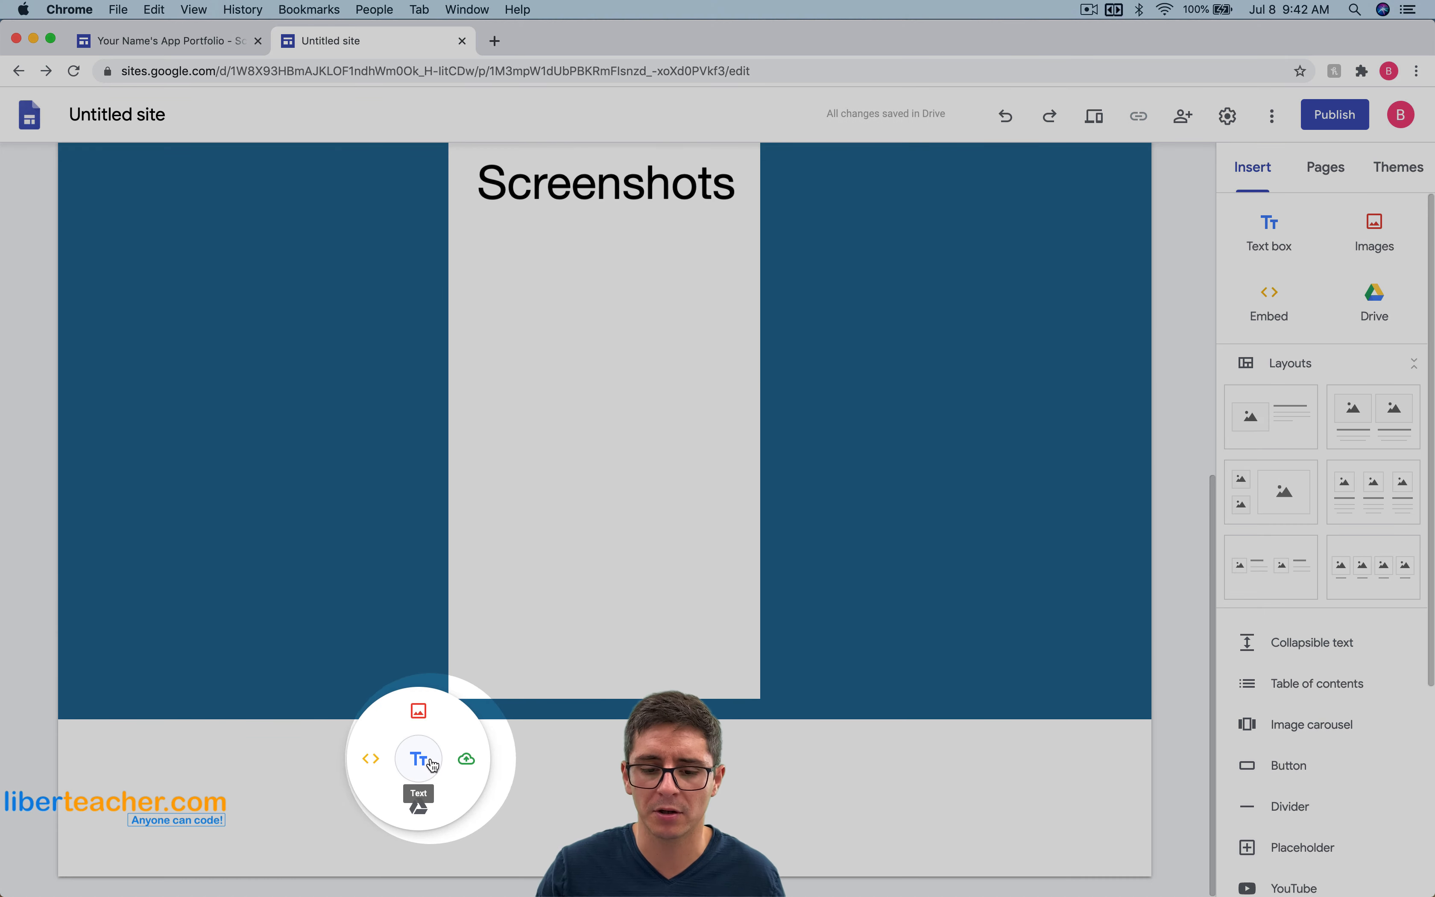
left_click(426, 760)
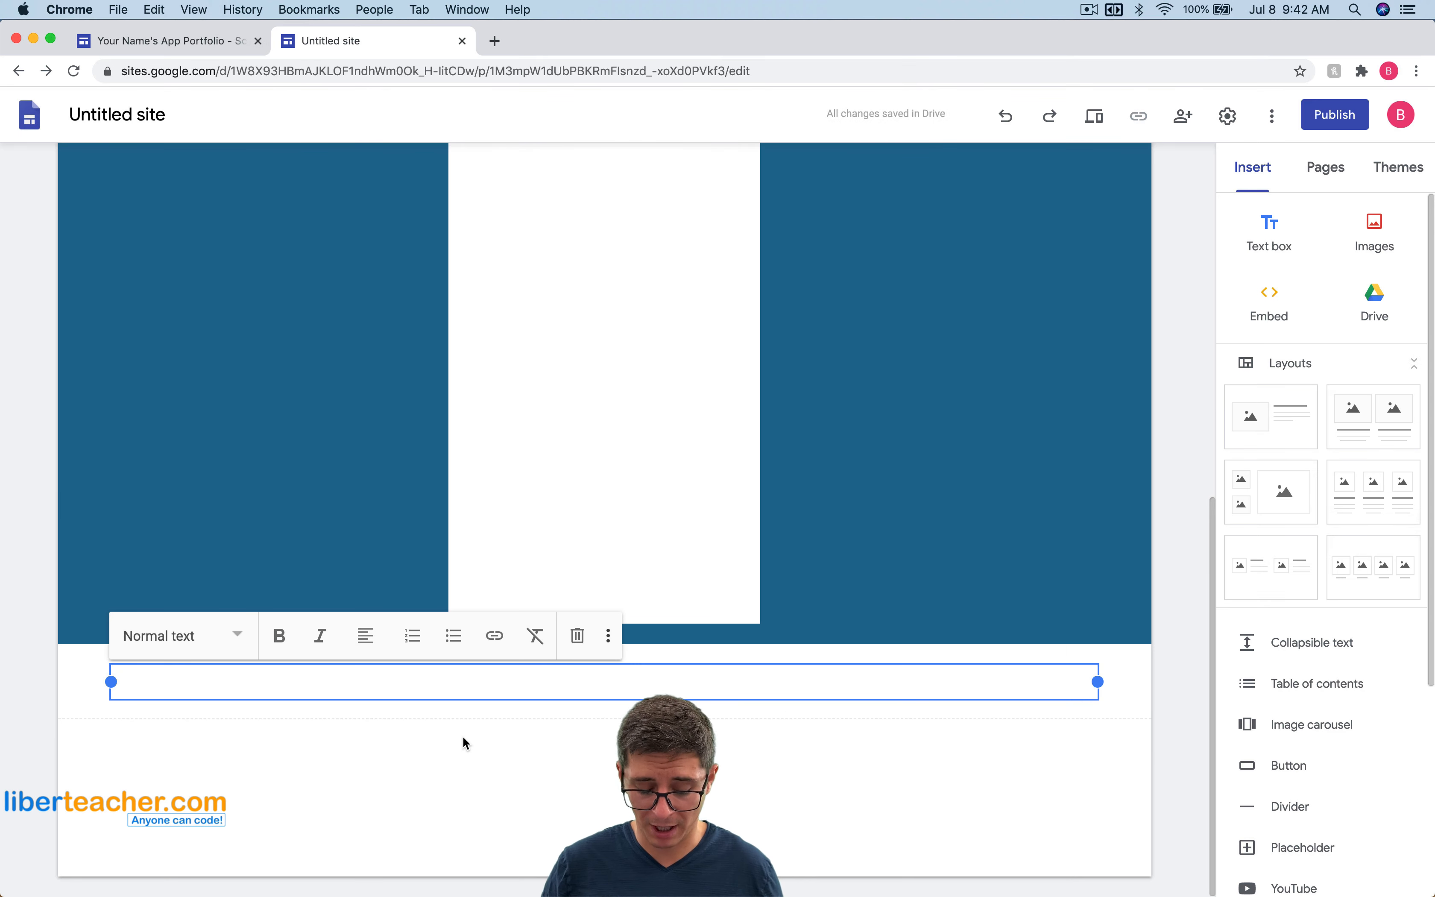
type("See My Project")
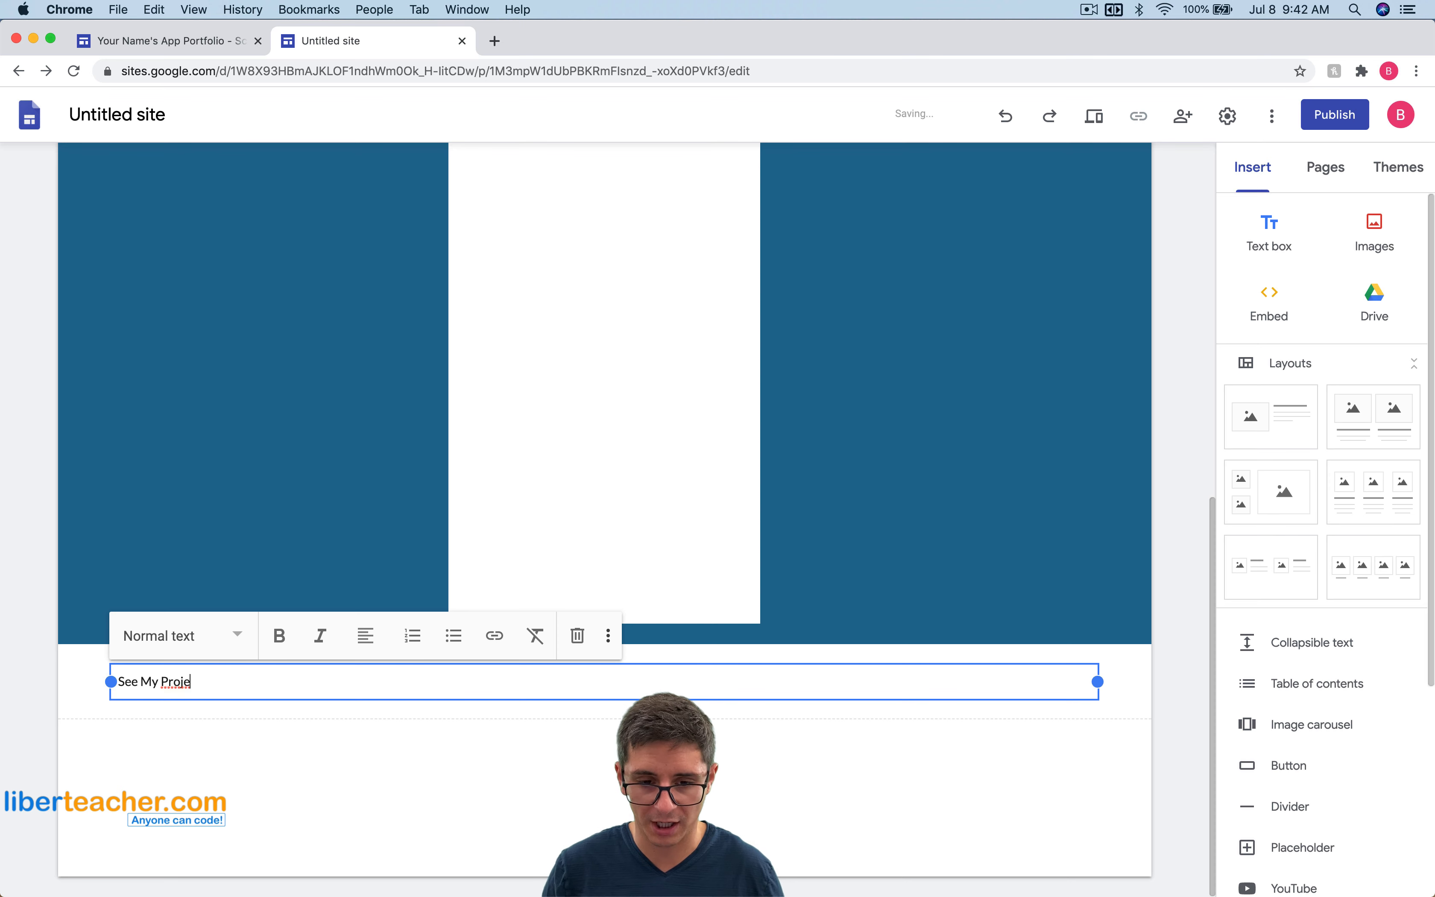
left_click(413, 762)
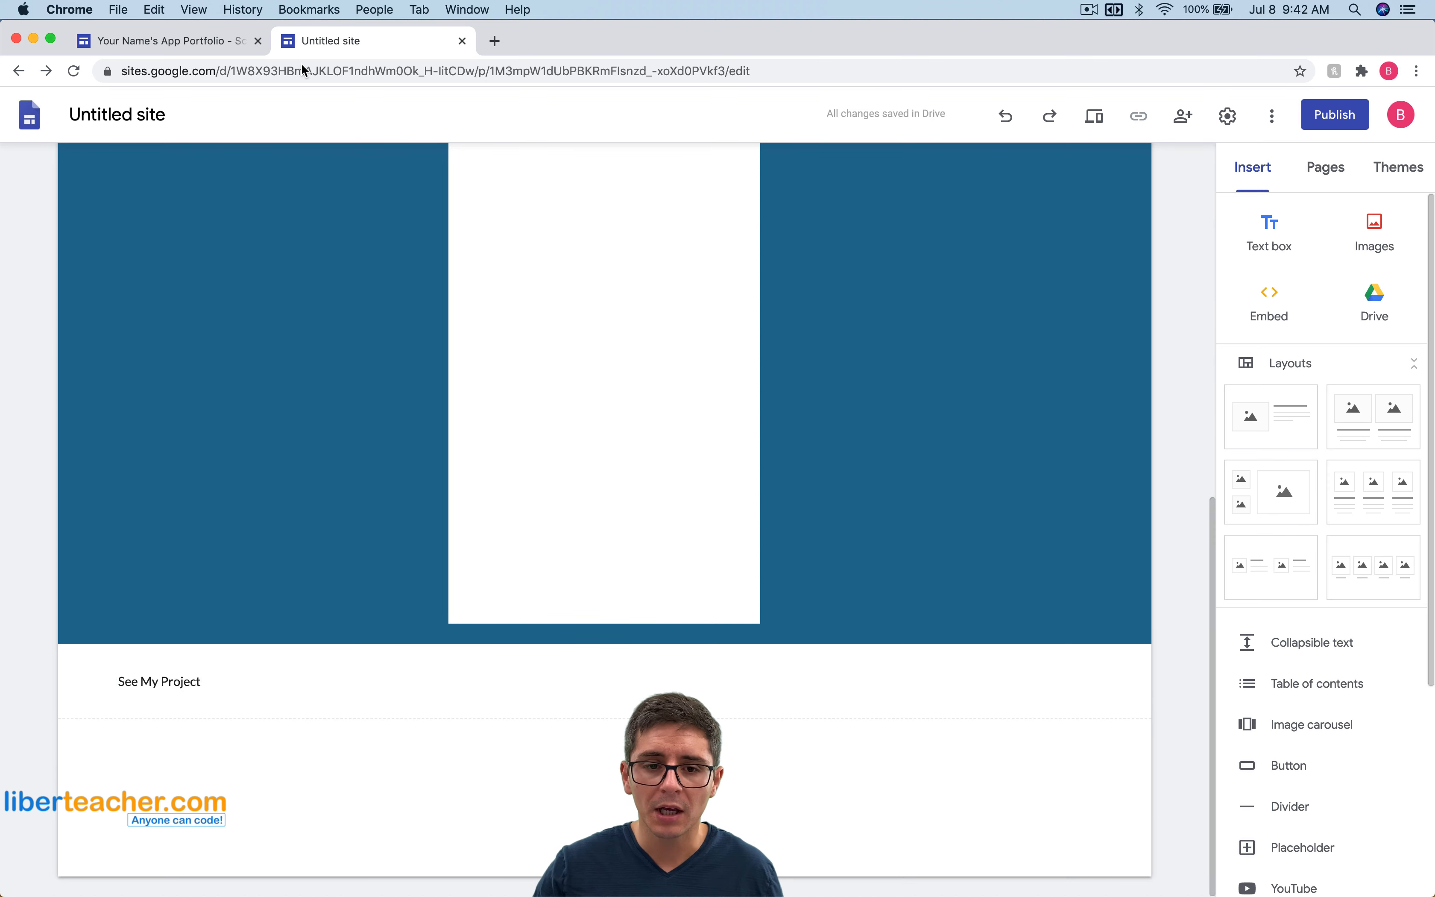
- Check the sample's project link line and add a text box reading "See my project by clicking here" below See My Project
left_click(197, 40)
scroll(663, 669, "up", 3)
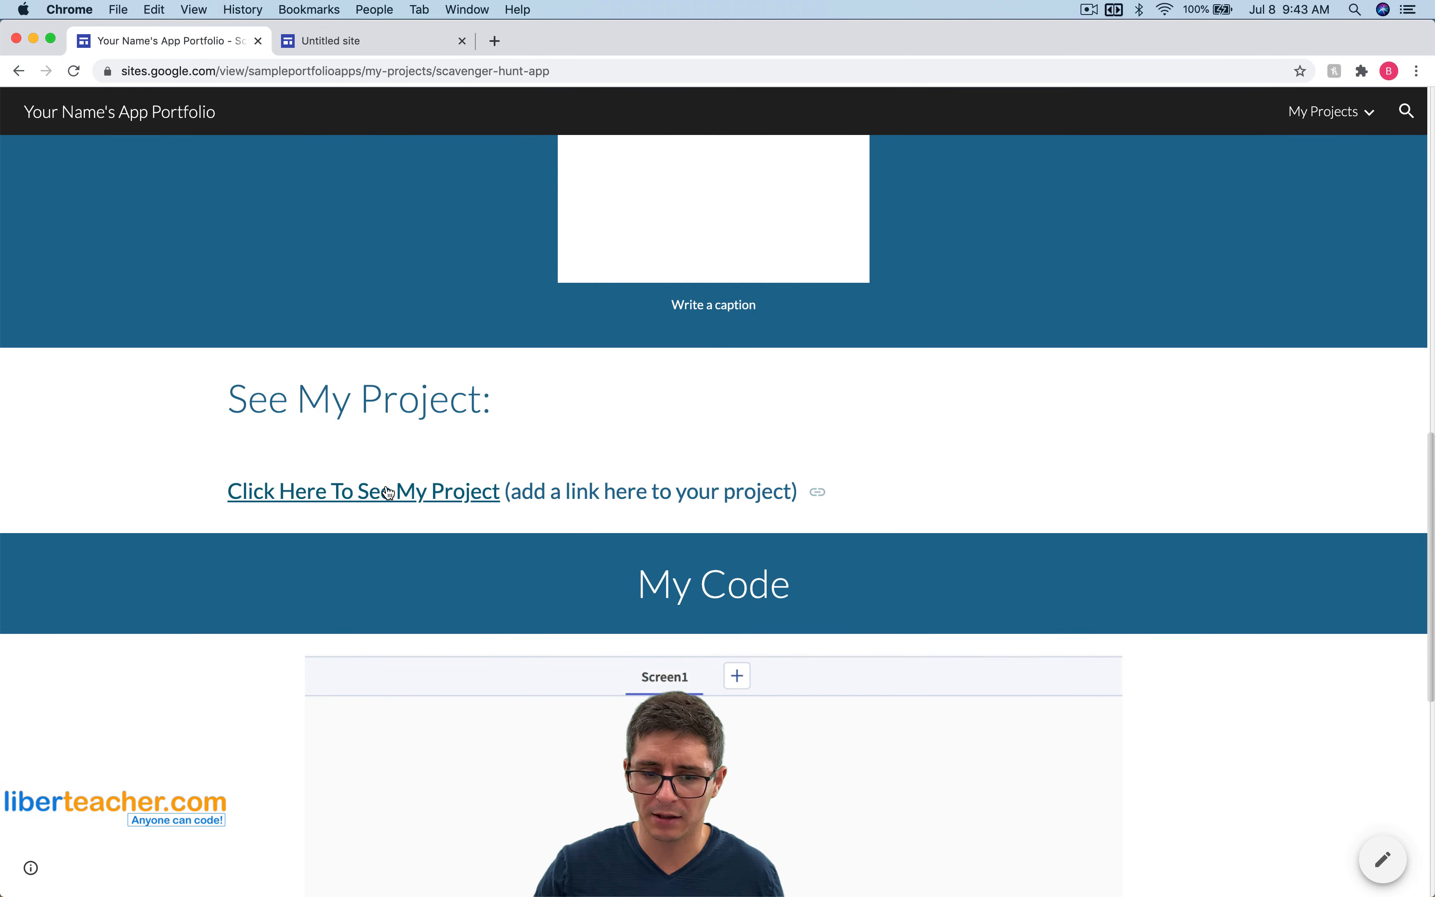
left_click(391, 40)
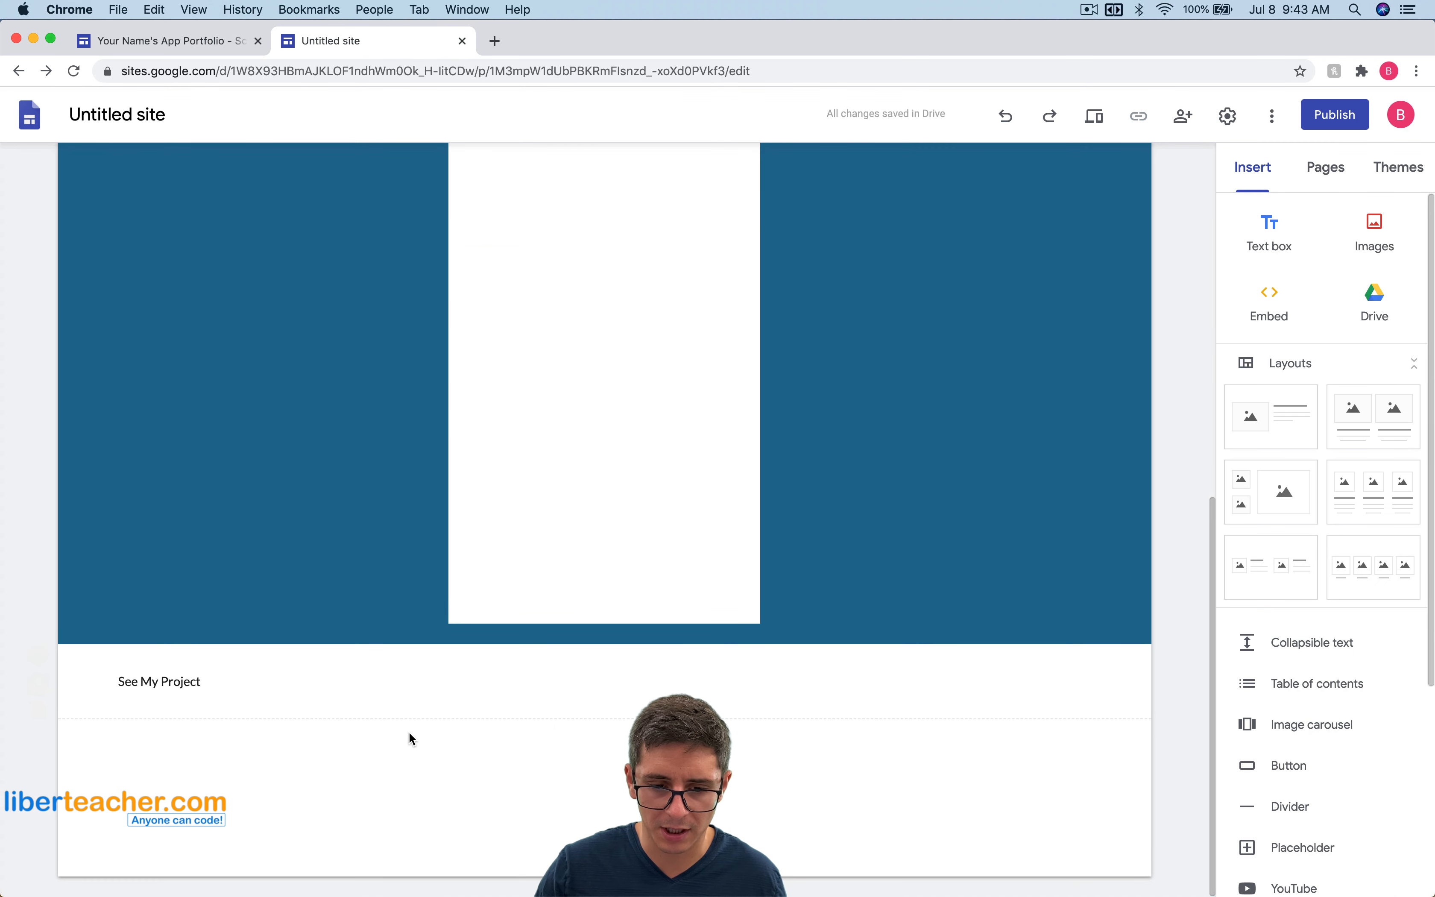
left_click(396, 680)
key("Return")
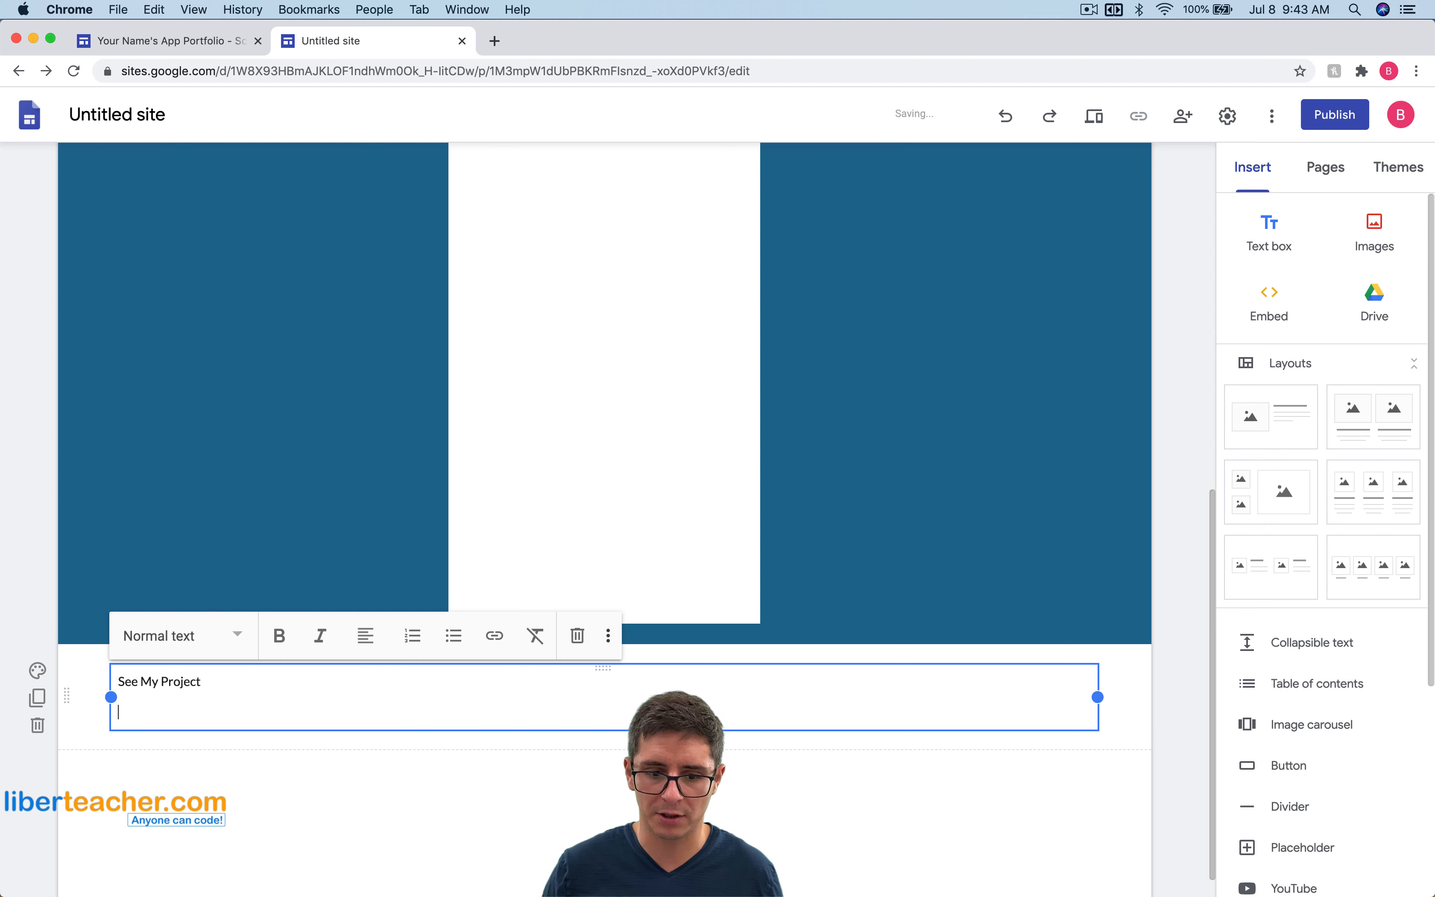
key("BackSpace")
double_click(347, 721)
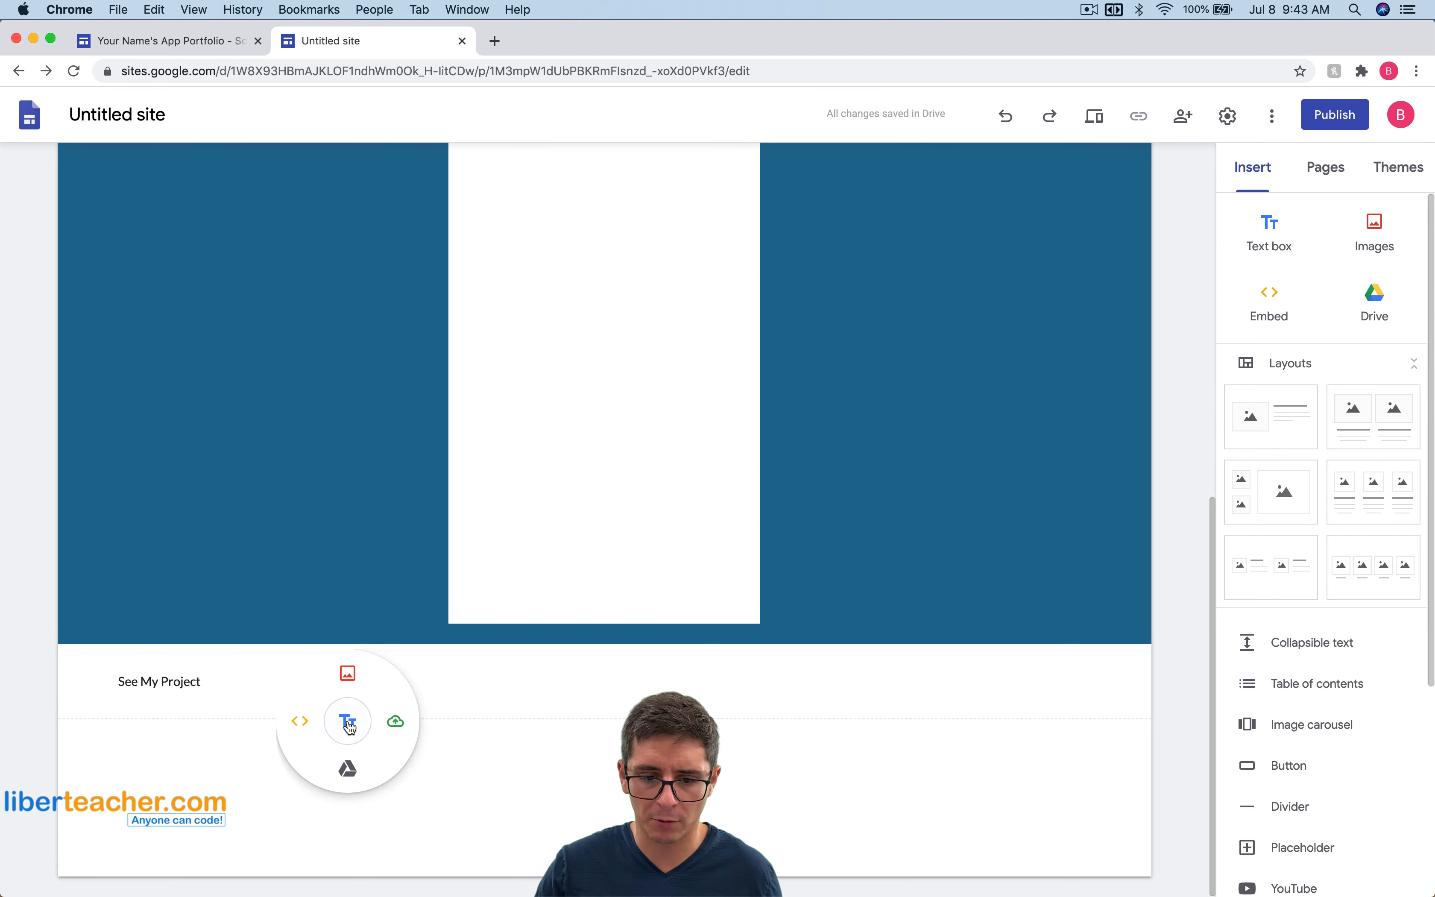
left_click(348, 721)
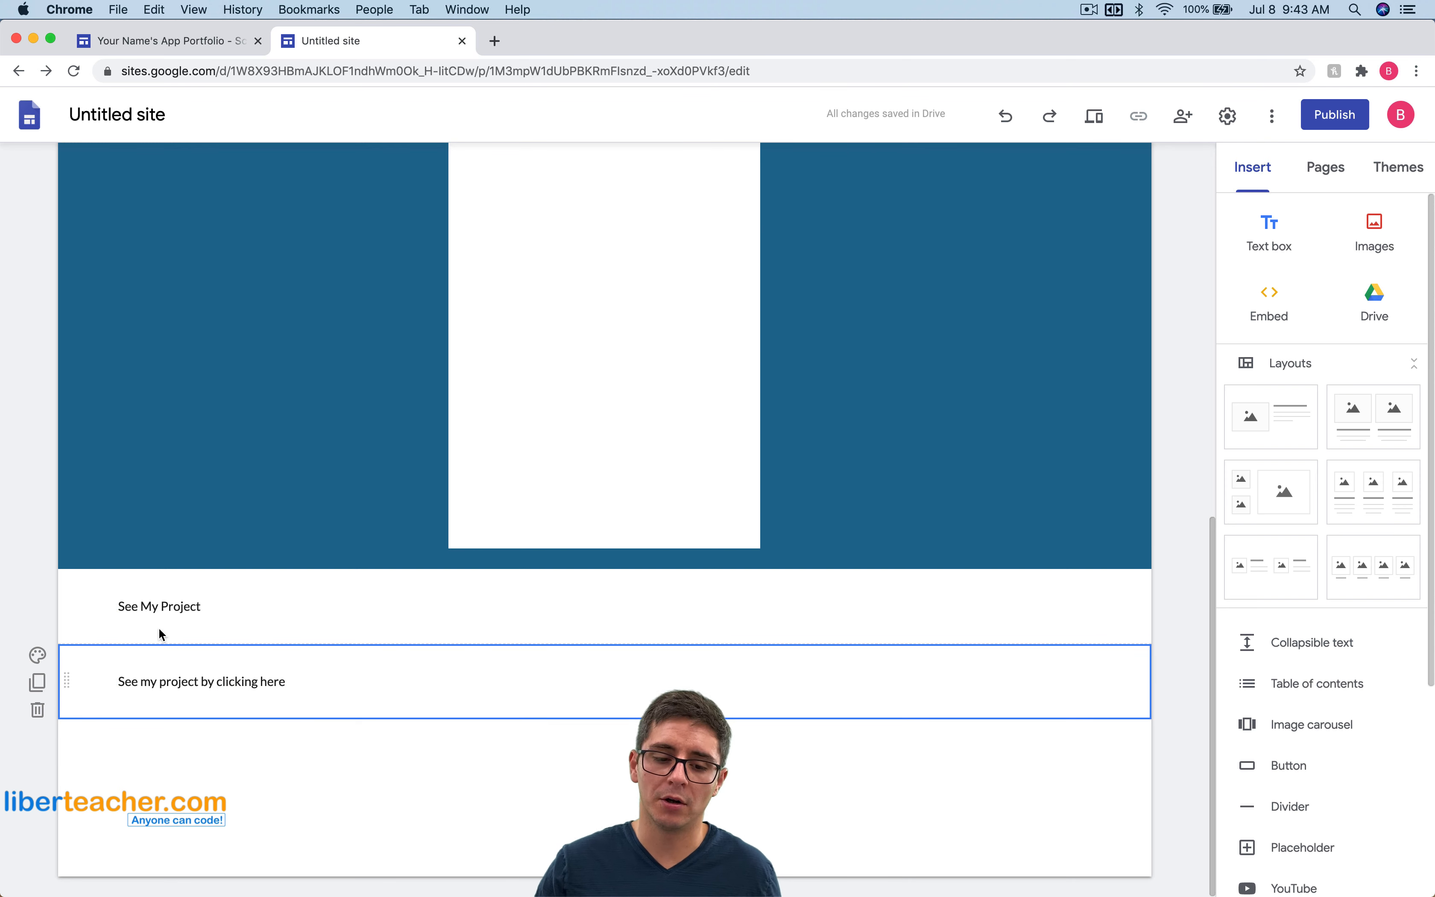
- Format "See My Project" as Title and "See my project by clicking here" as Heading
left_click(160, 604)
left_click(199, 606)
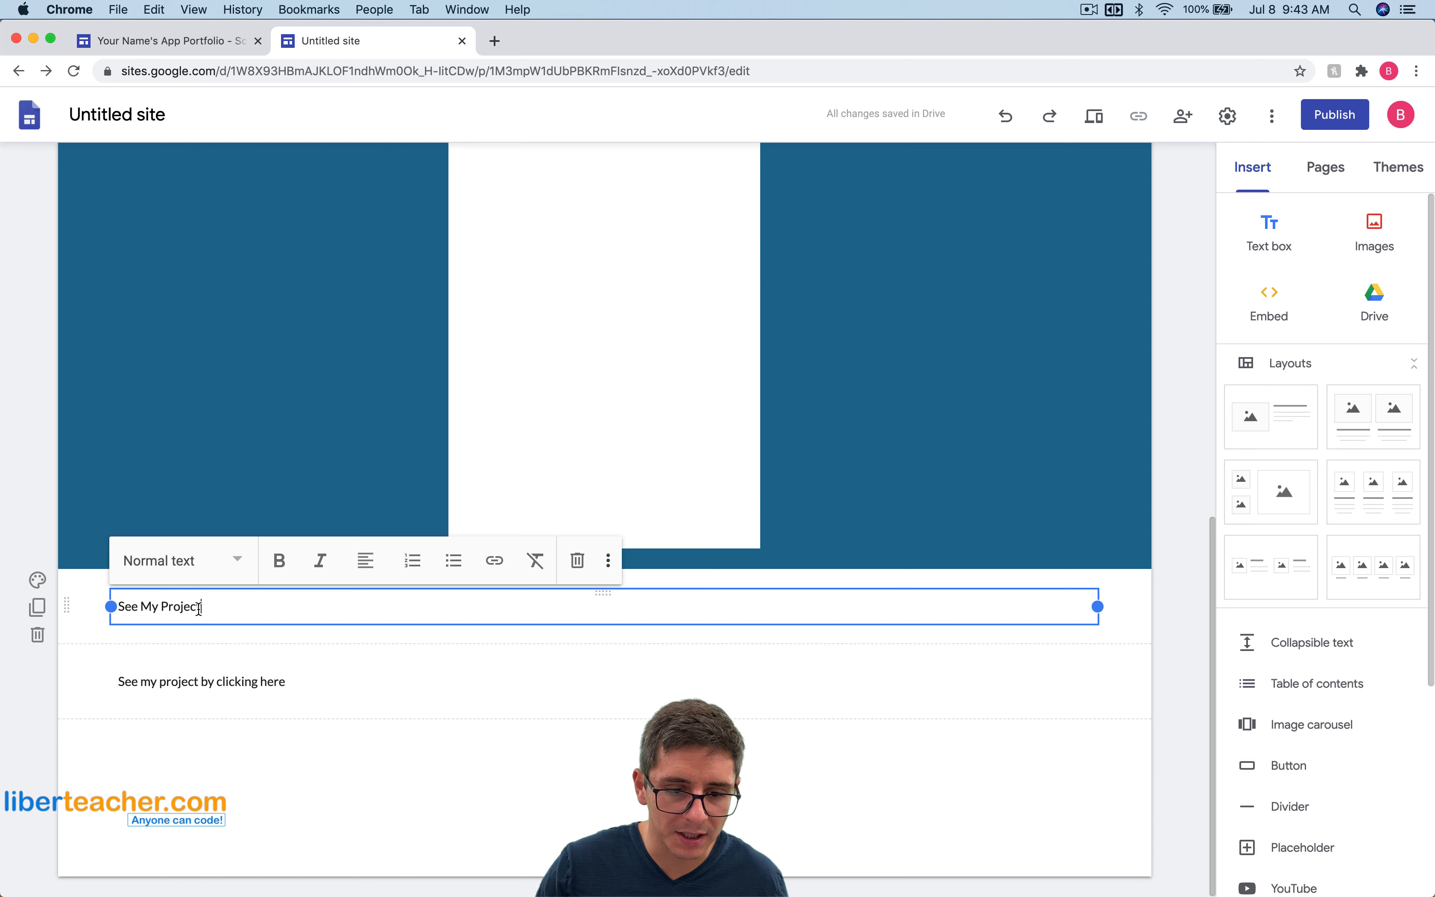
left_click(237, 561)
left_click(210, 617)
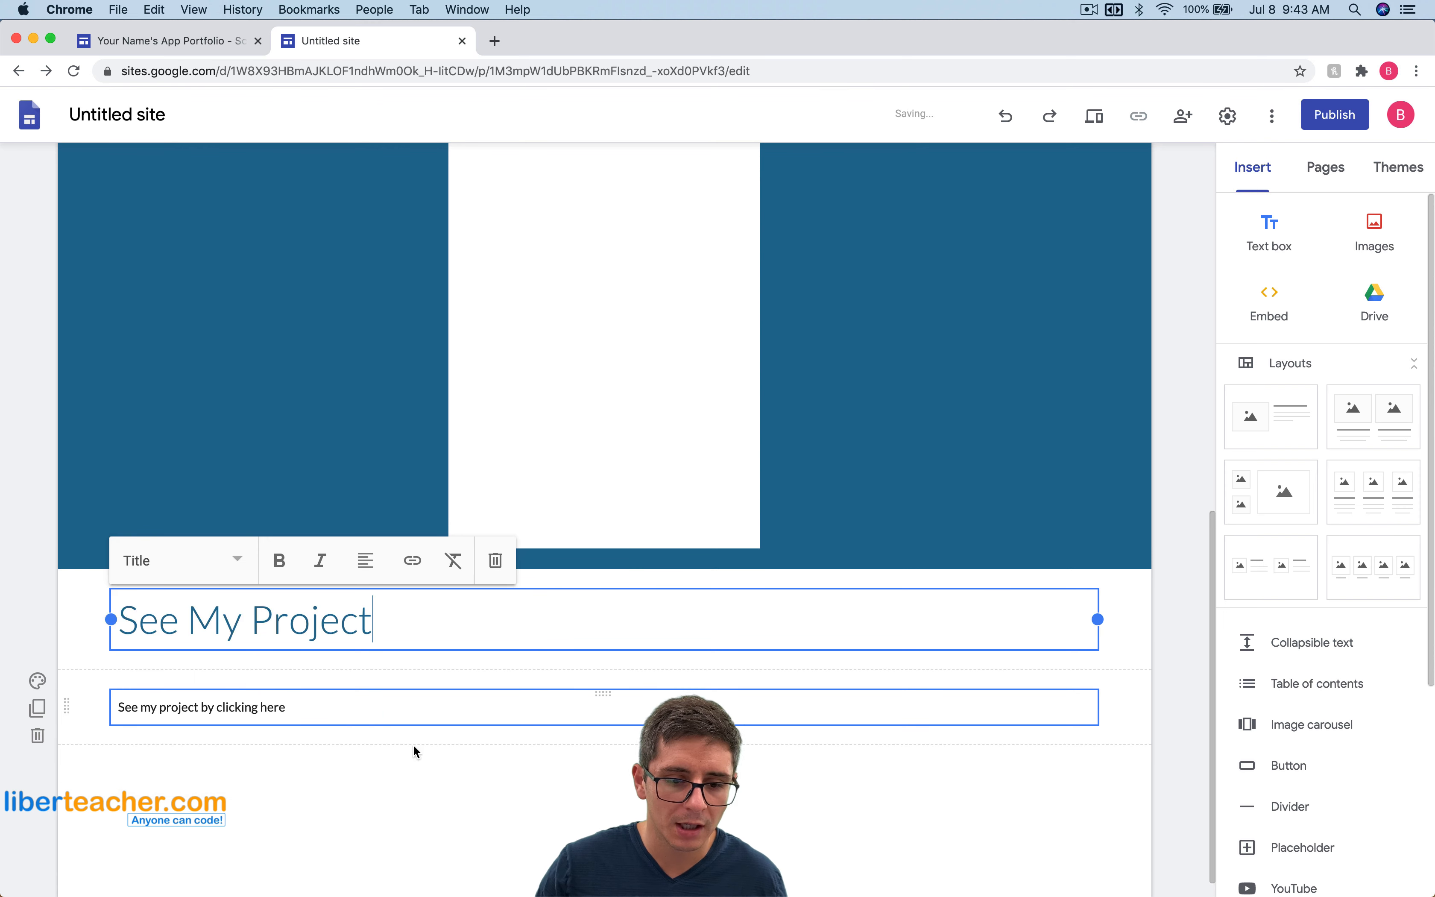
left_click(314, 704)
left_click(196, 661)
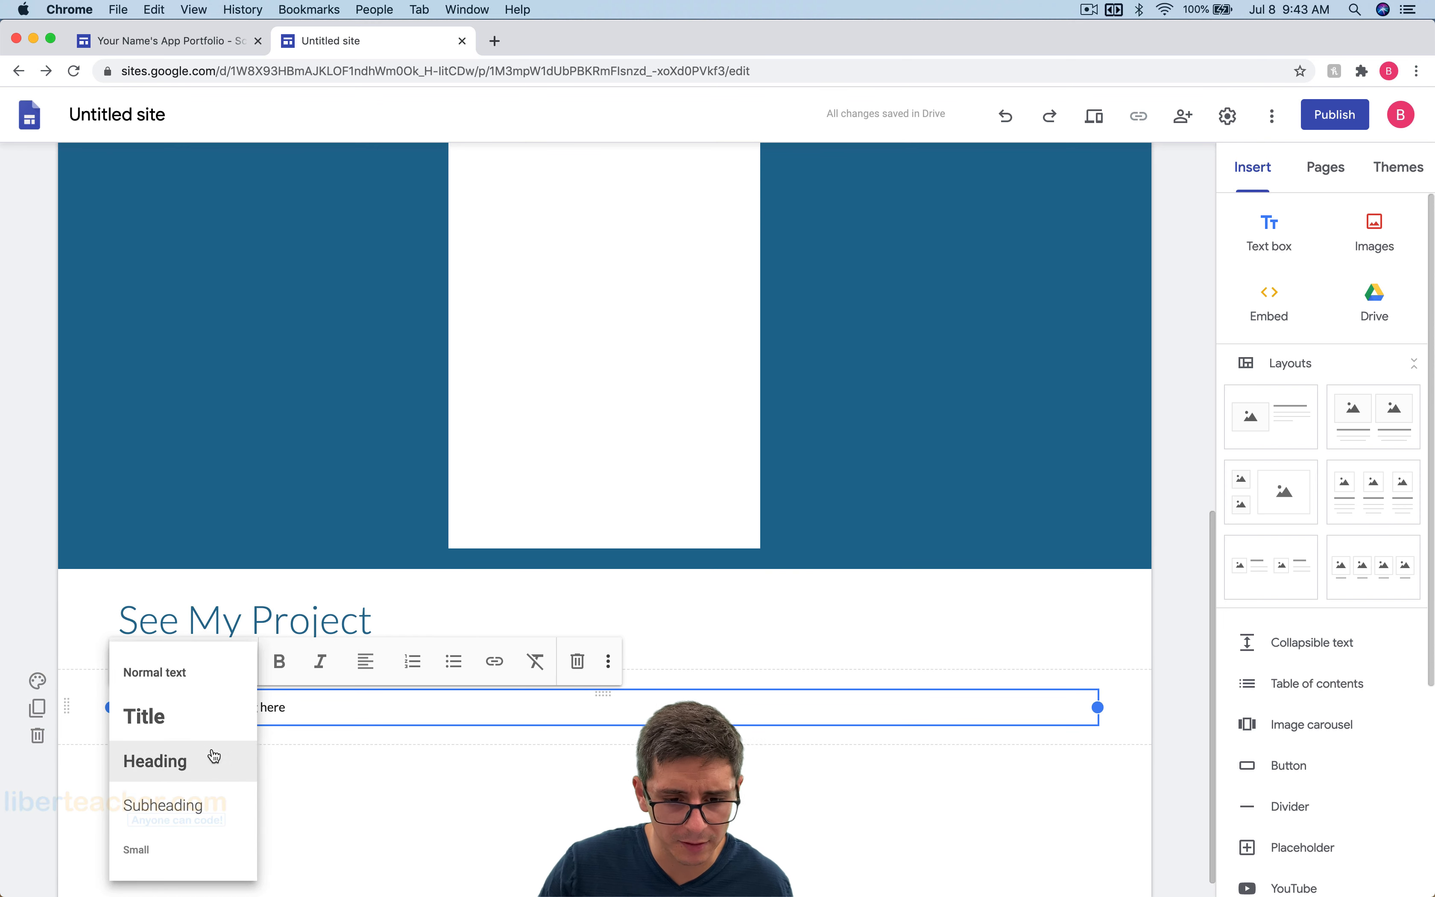
left_click(205, 761)
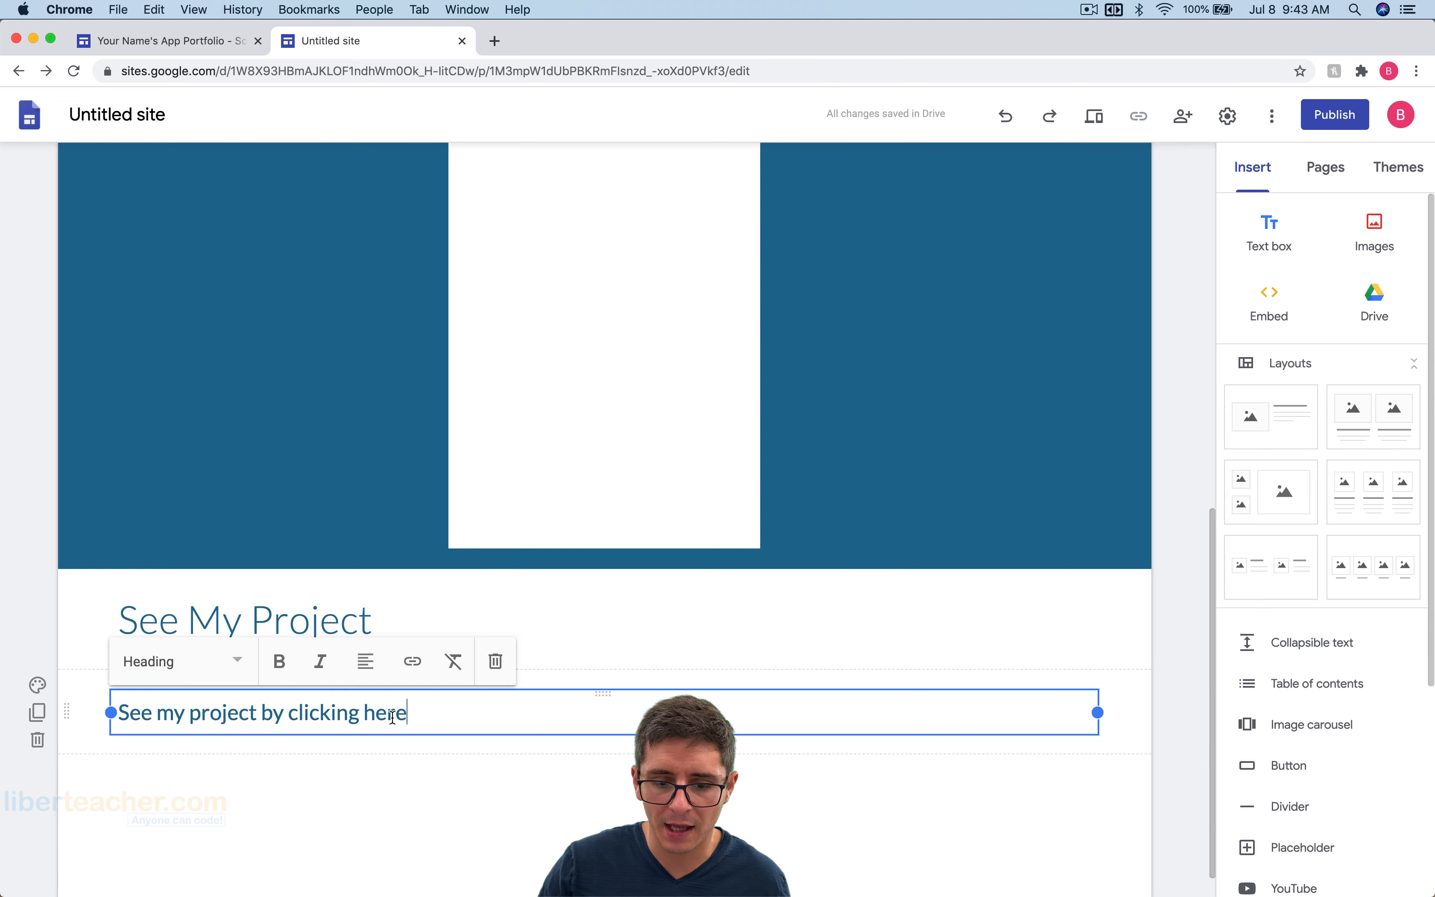
left_click_drag(428, 713, 89, 713)
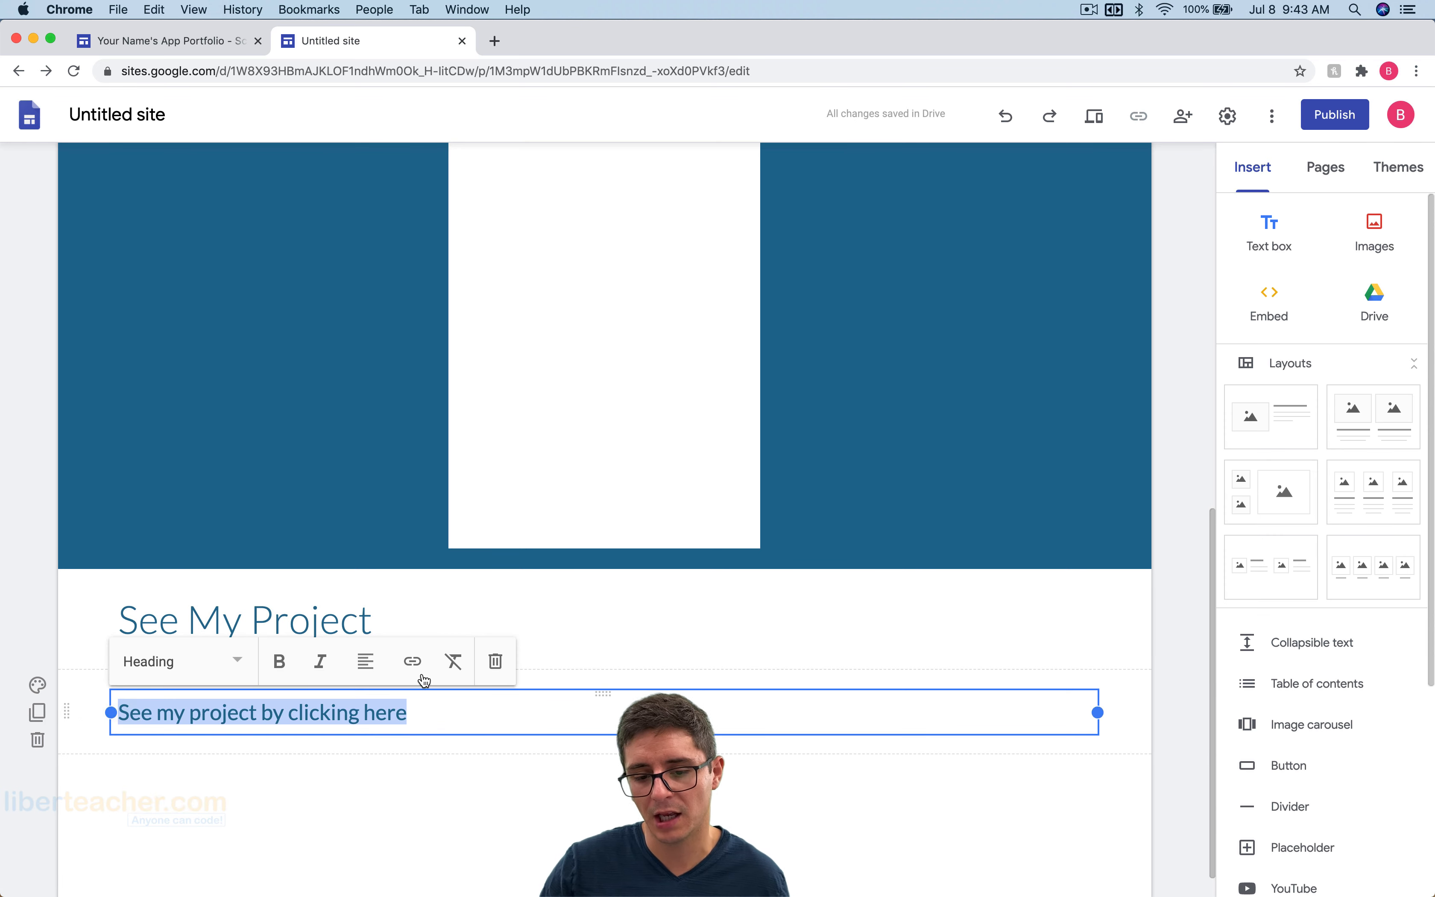
left_click(412, 660)
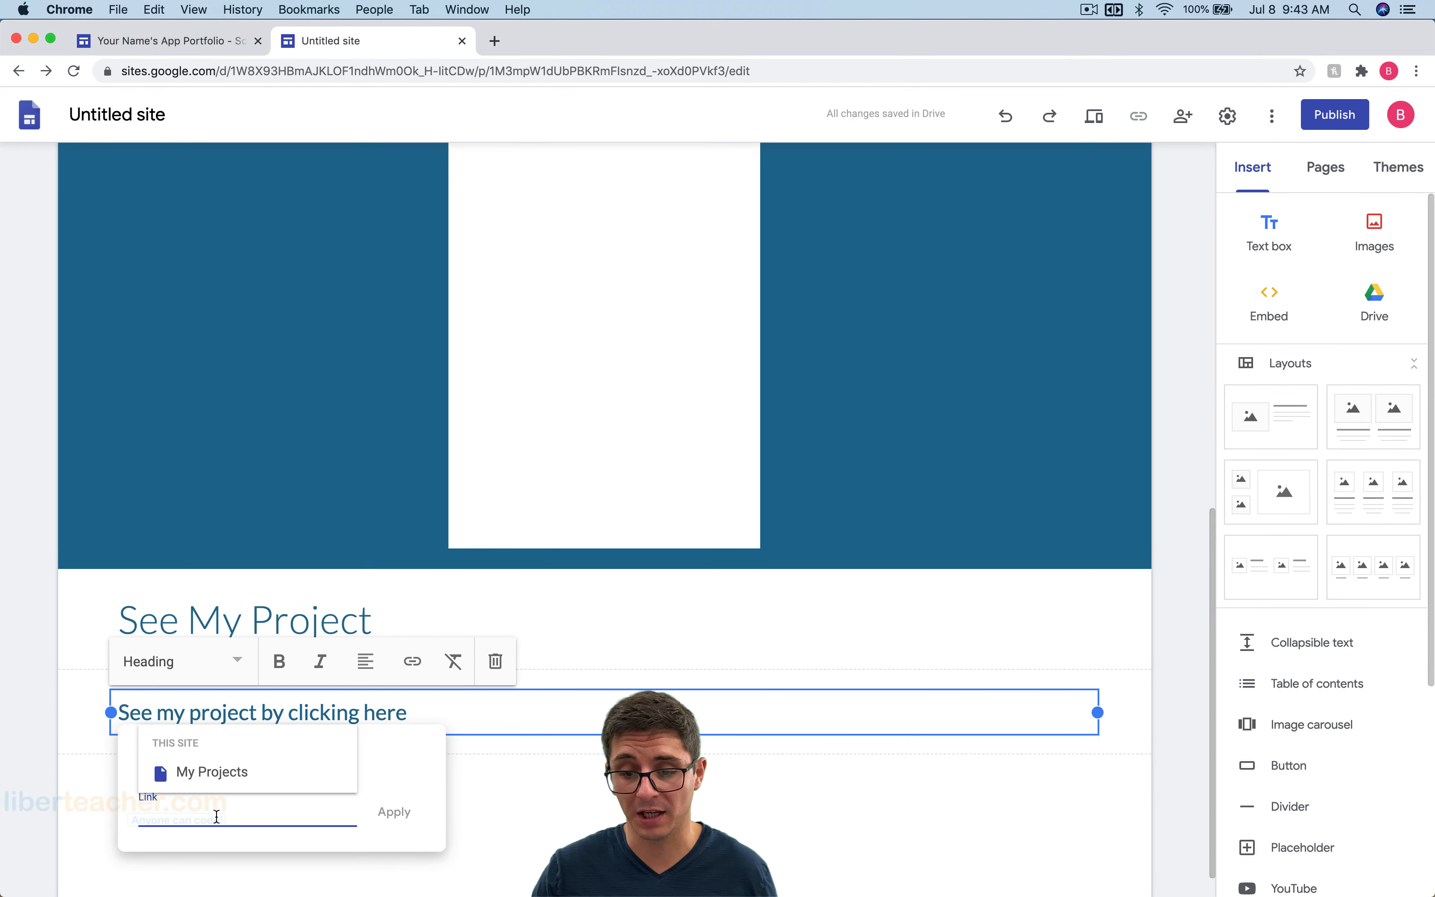
left_click(593, 836)
scroll(593, 836, "down", 1)
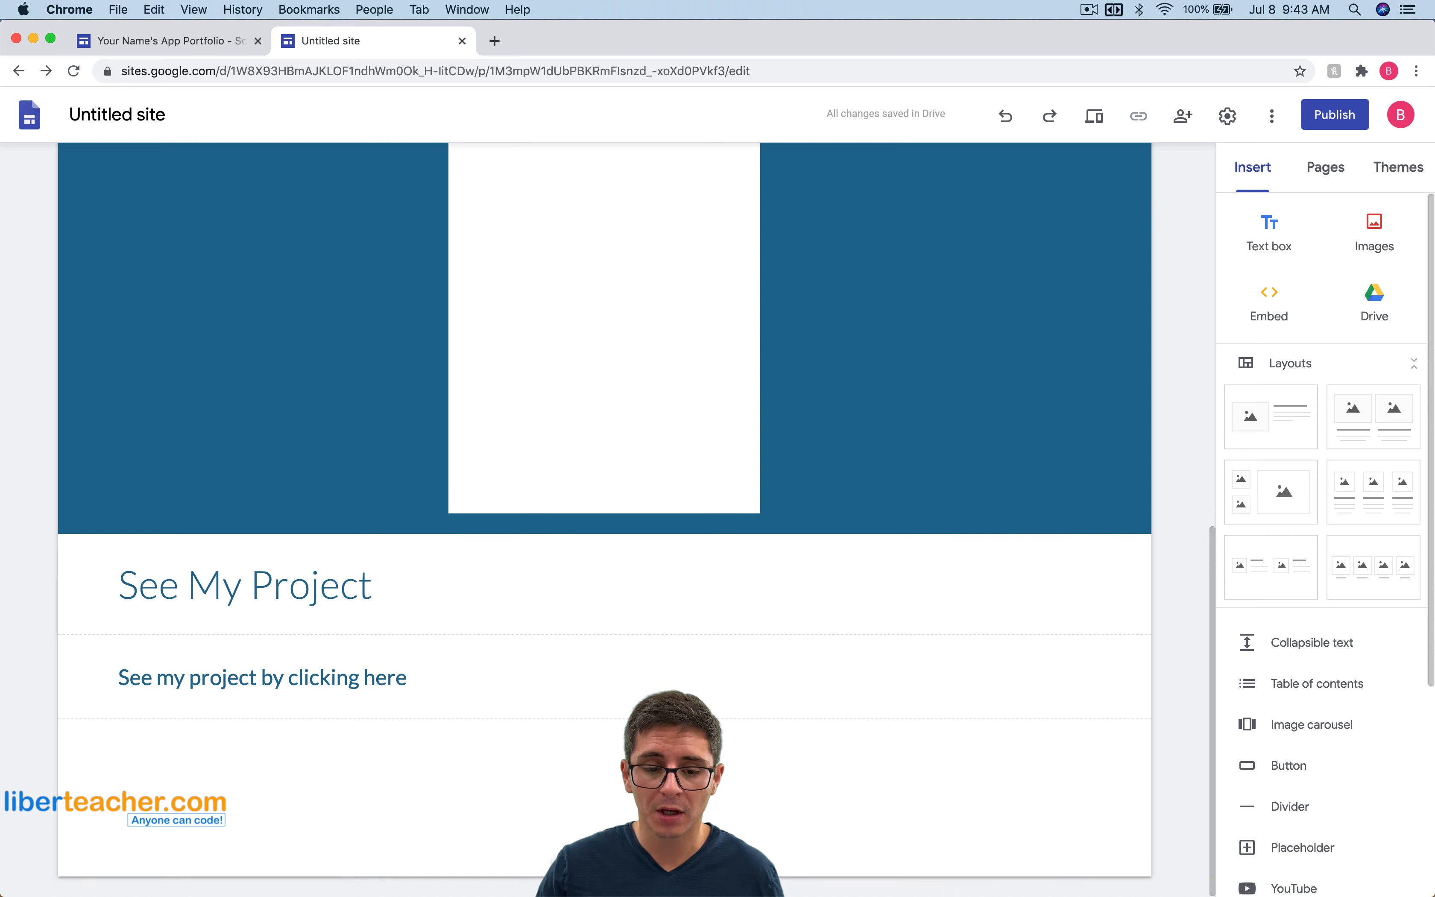
- Following the sample page, add a text box reading "My Code" below the project link line
left_click(179, 45)
scroll(804, 637, "down", 4)
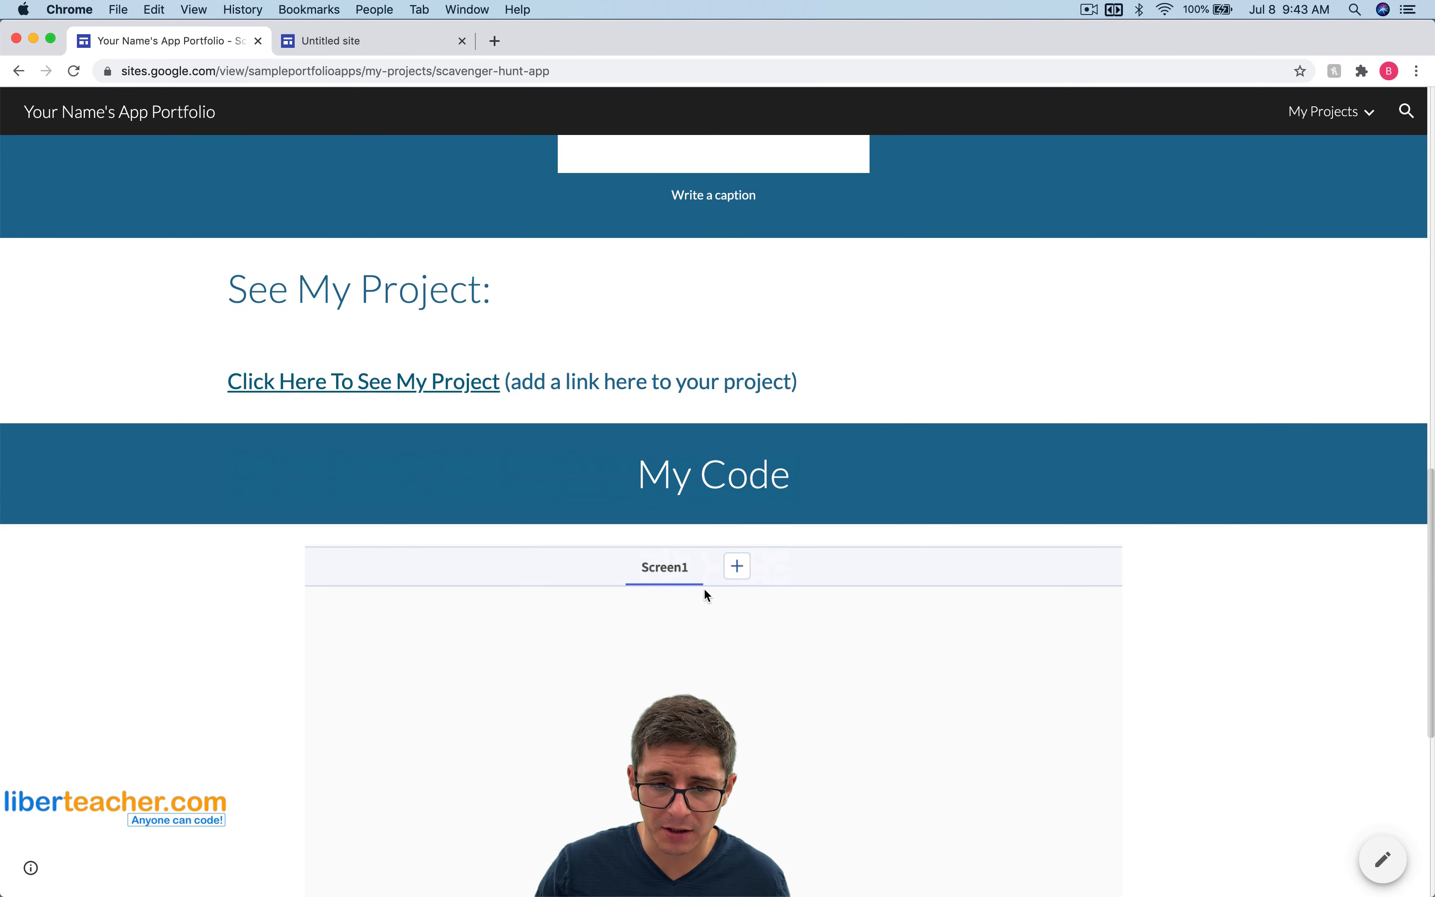
left_click(367, 41)
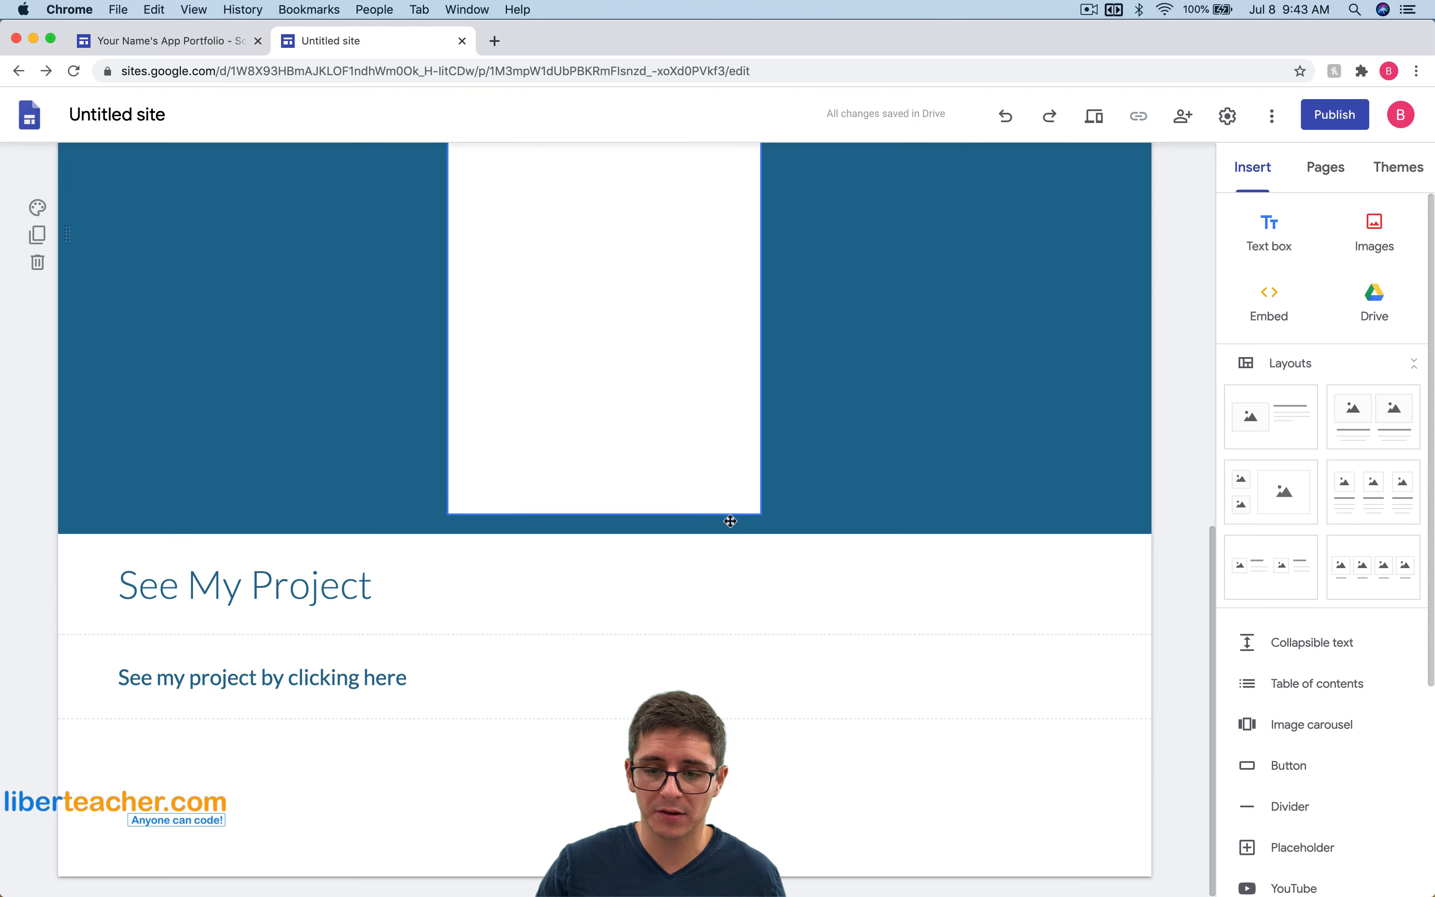
double_click(566, 747)
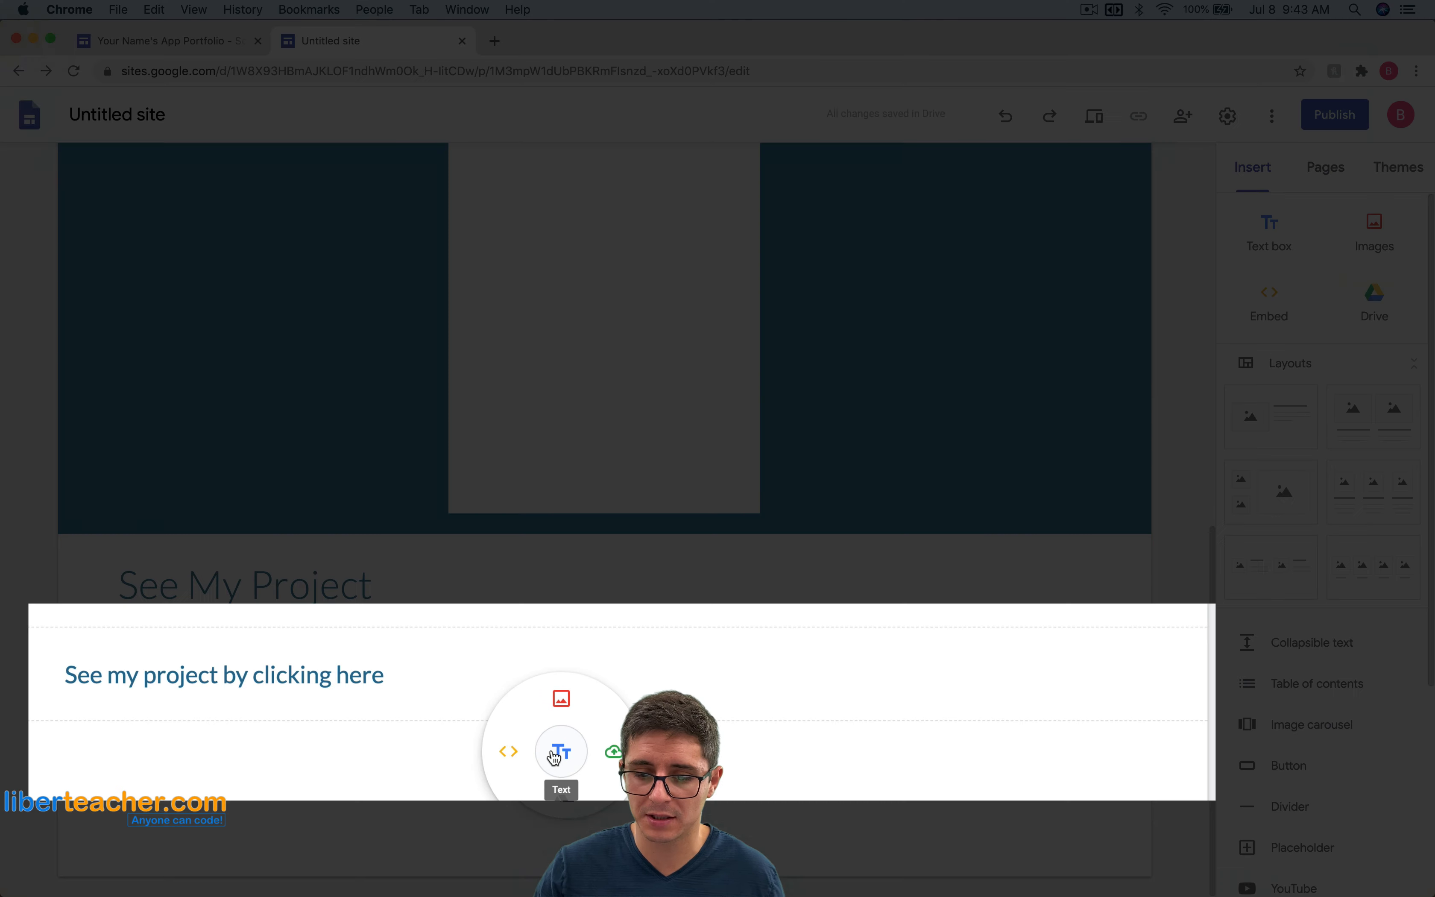
left_click(561, 751)
type("M")
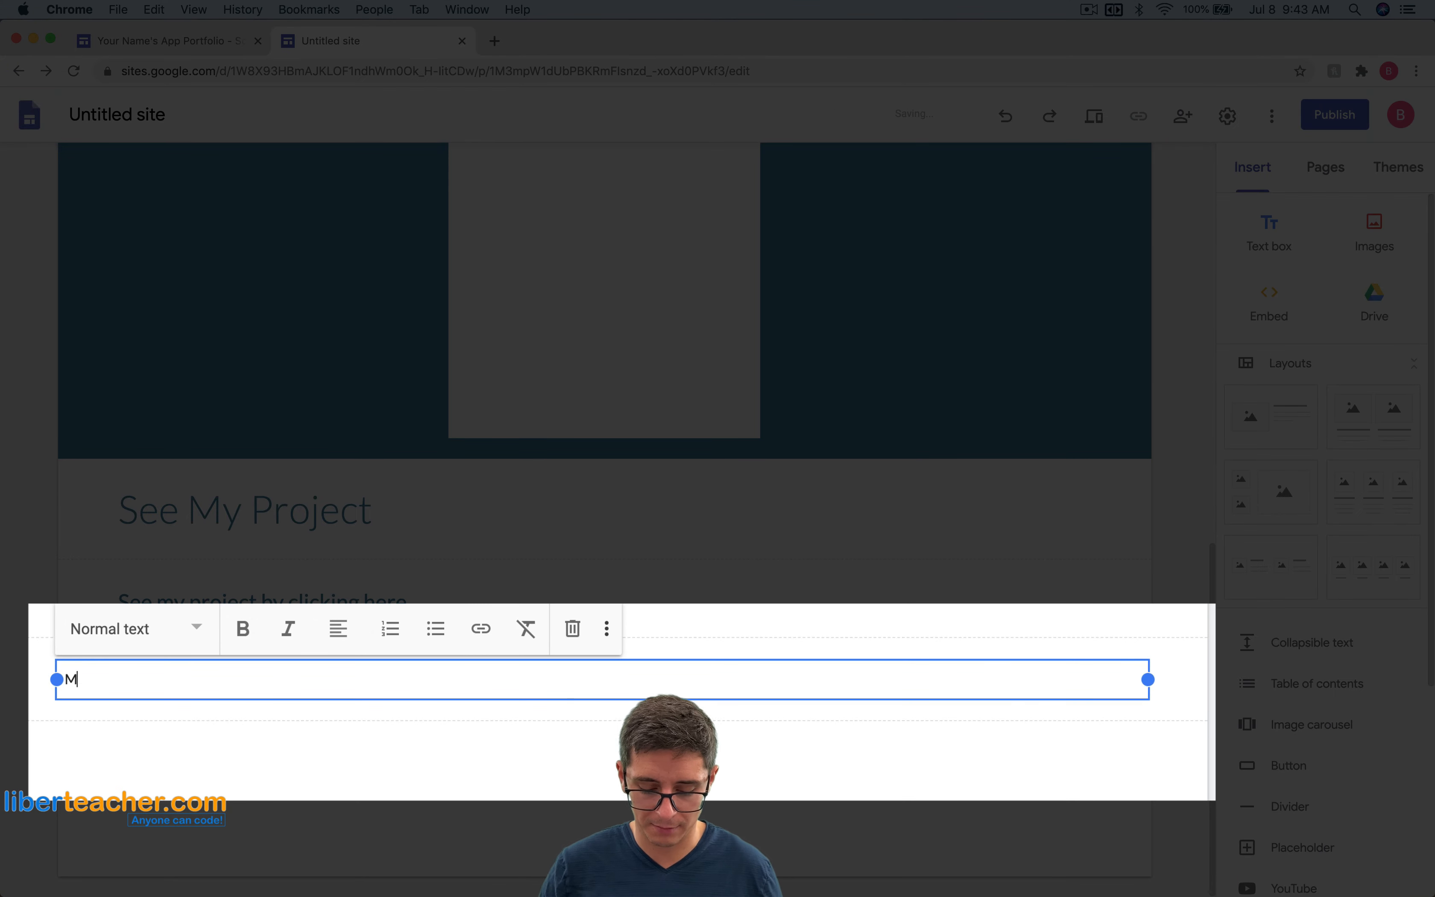
type("y Code")
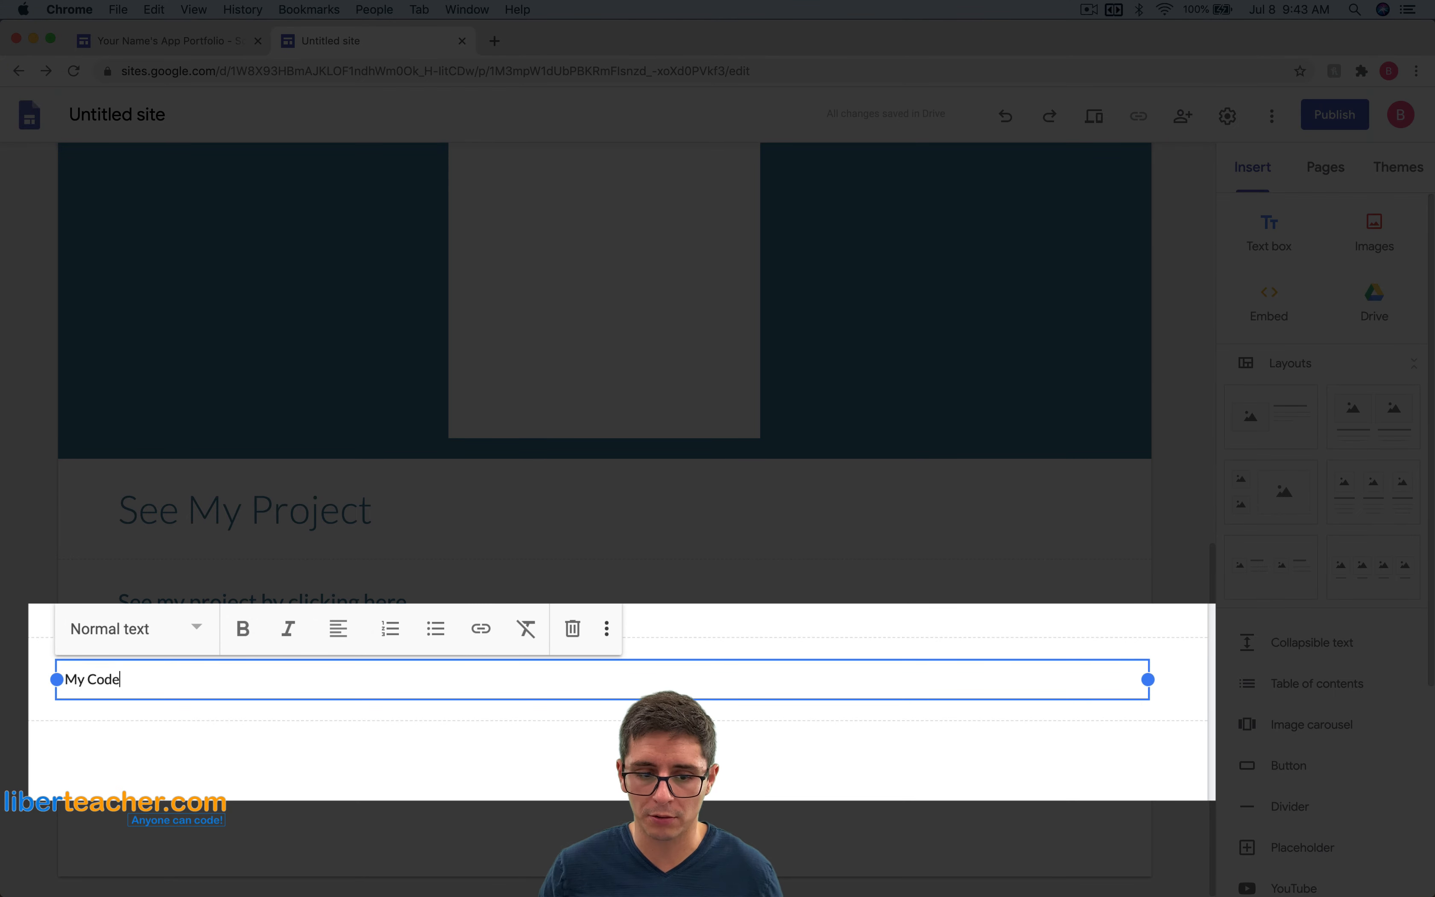
- Format the "My Code" text as Title and centre it
left_click(186, 629)
left_click(130, 689)
left_click(339, 629)
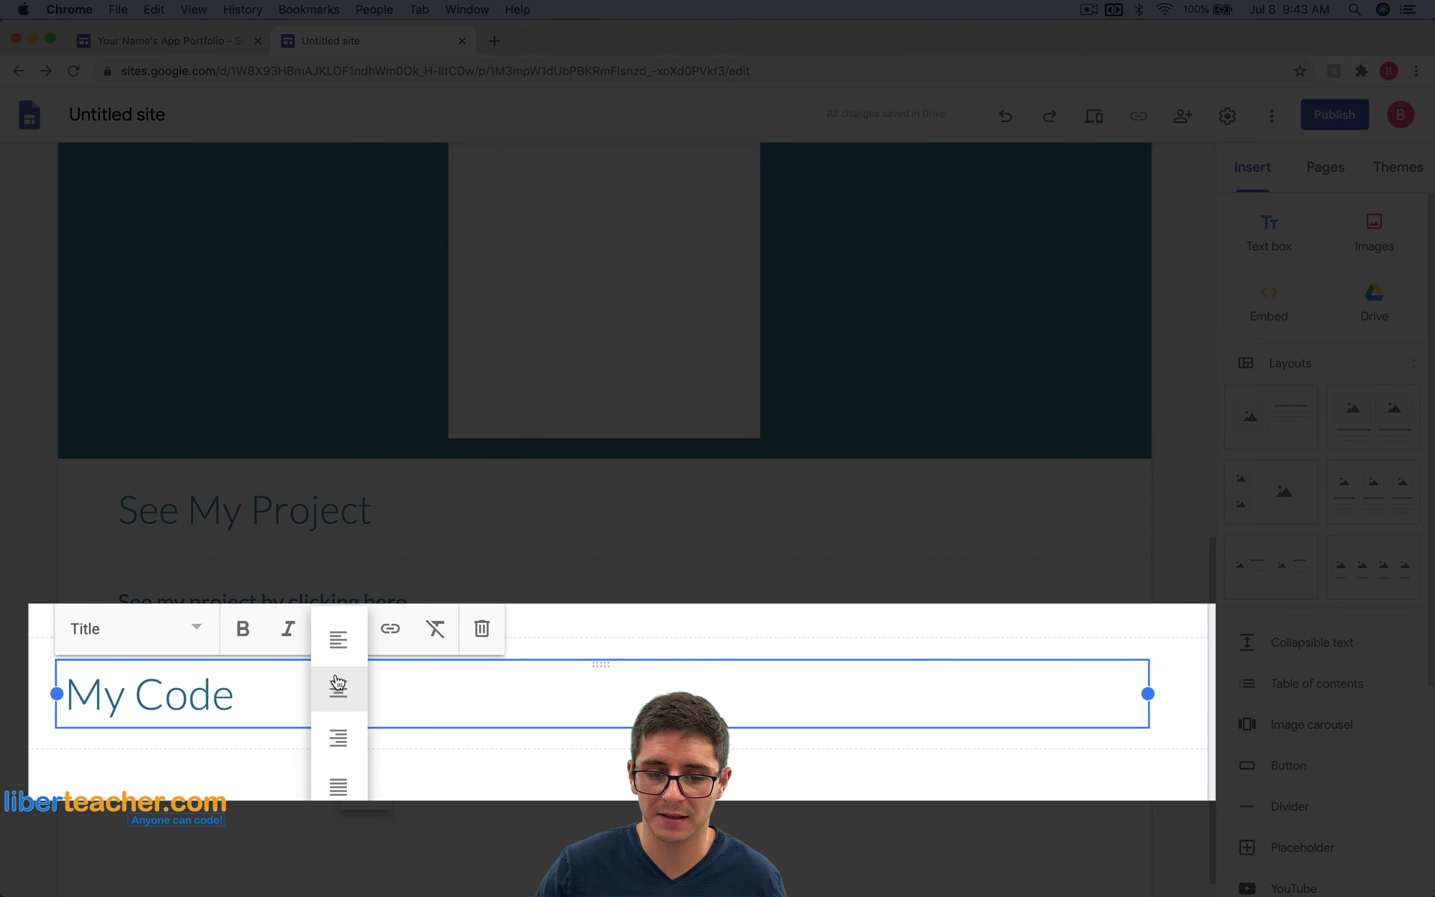
left_click(336, 731)
- Set the My Code section's background to Emphasis 2
left_click(87, 682)
left_click(37, 692)
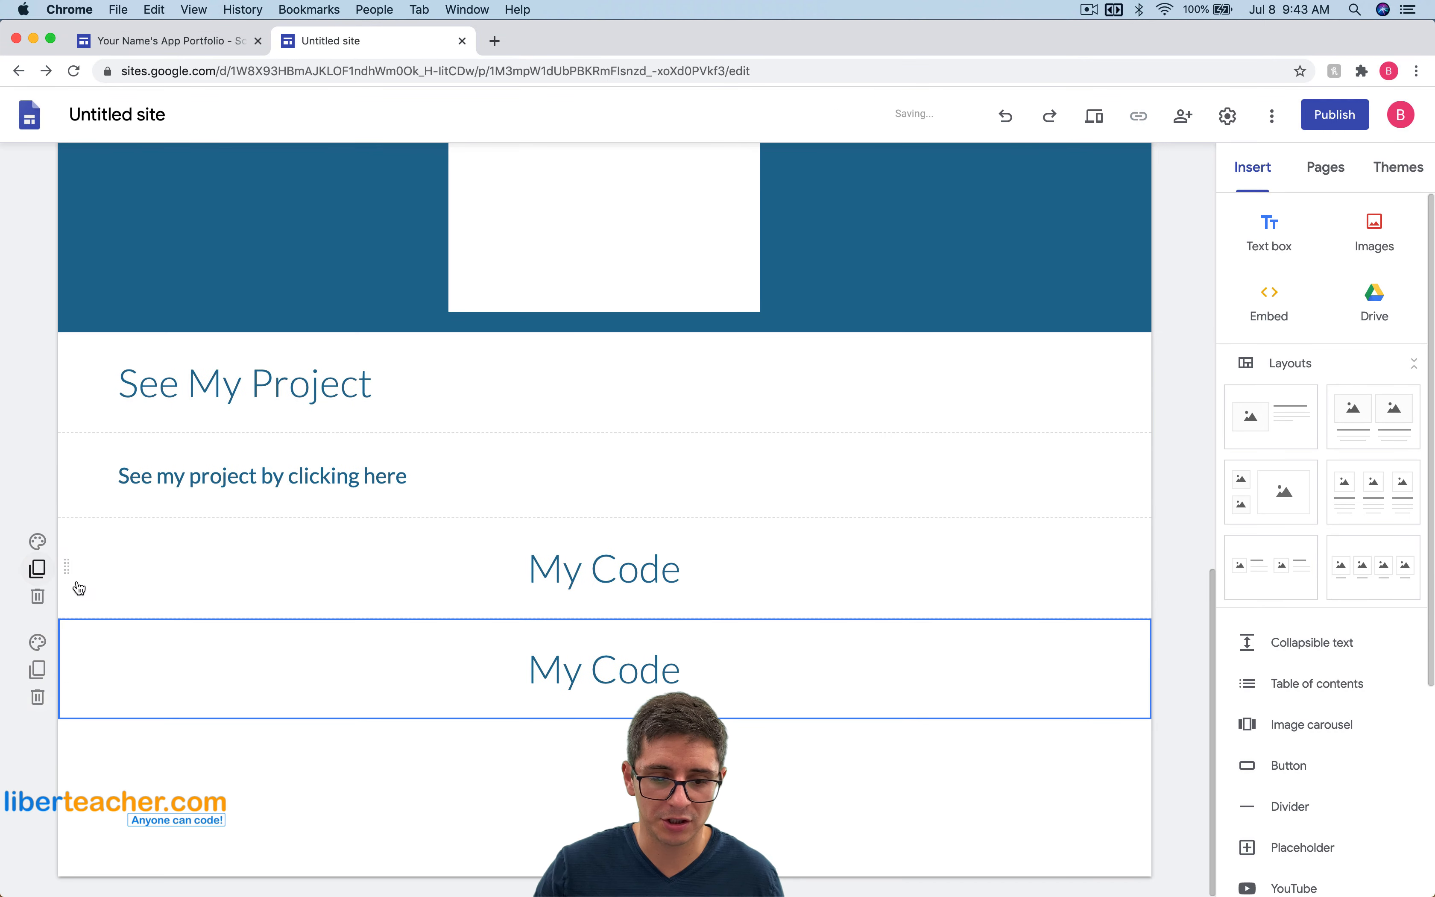
key("super+z")
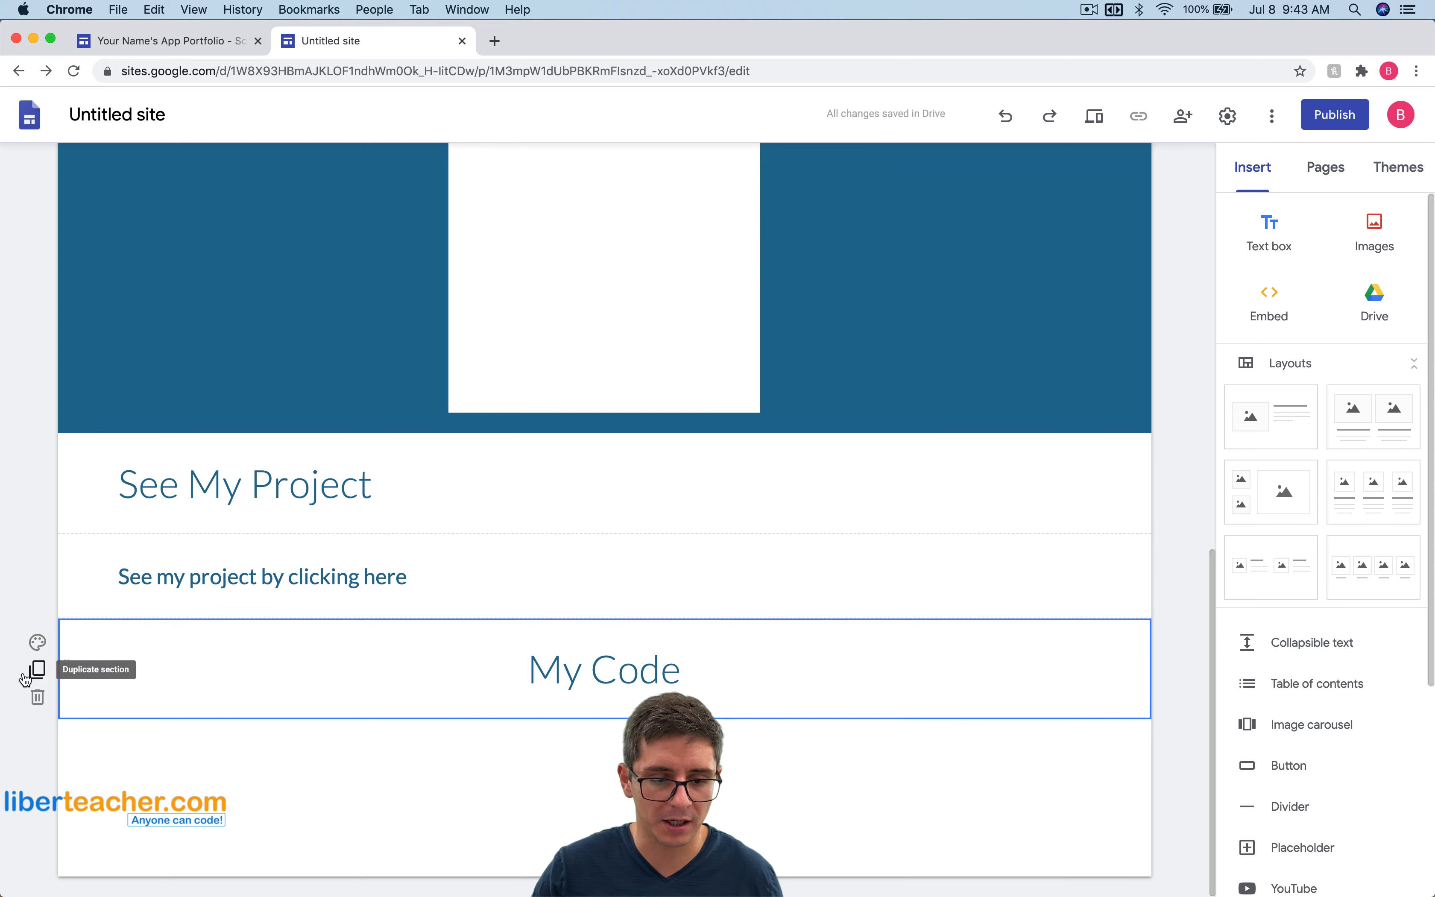
left_click(40, 641)
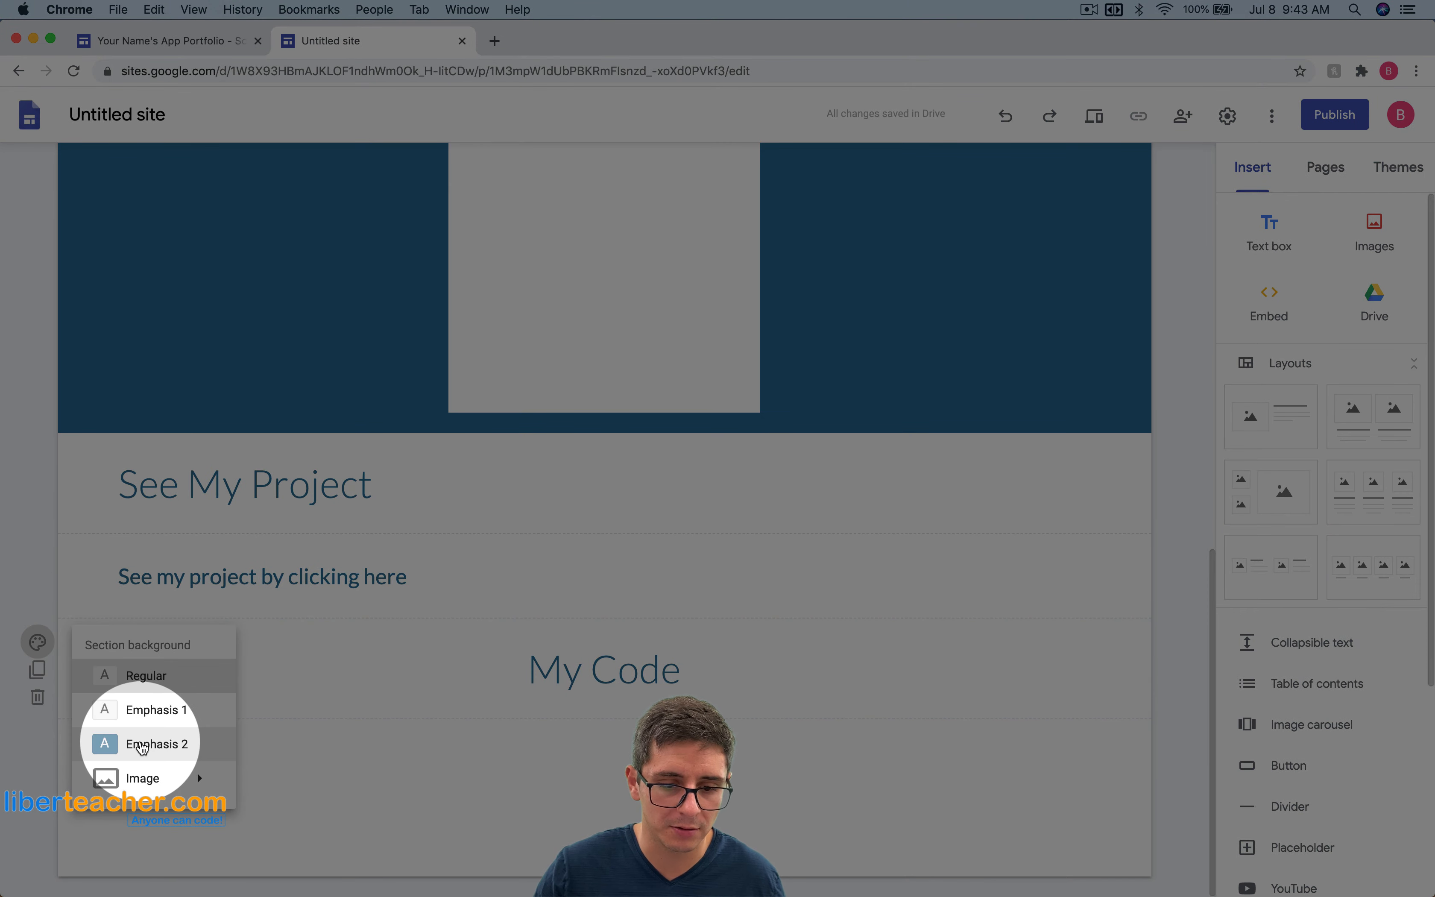
left_click(143, 745)
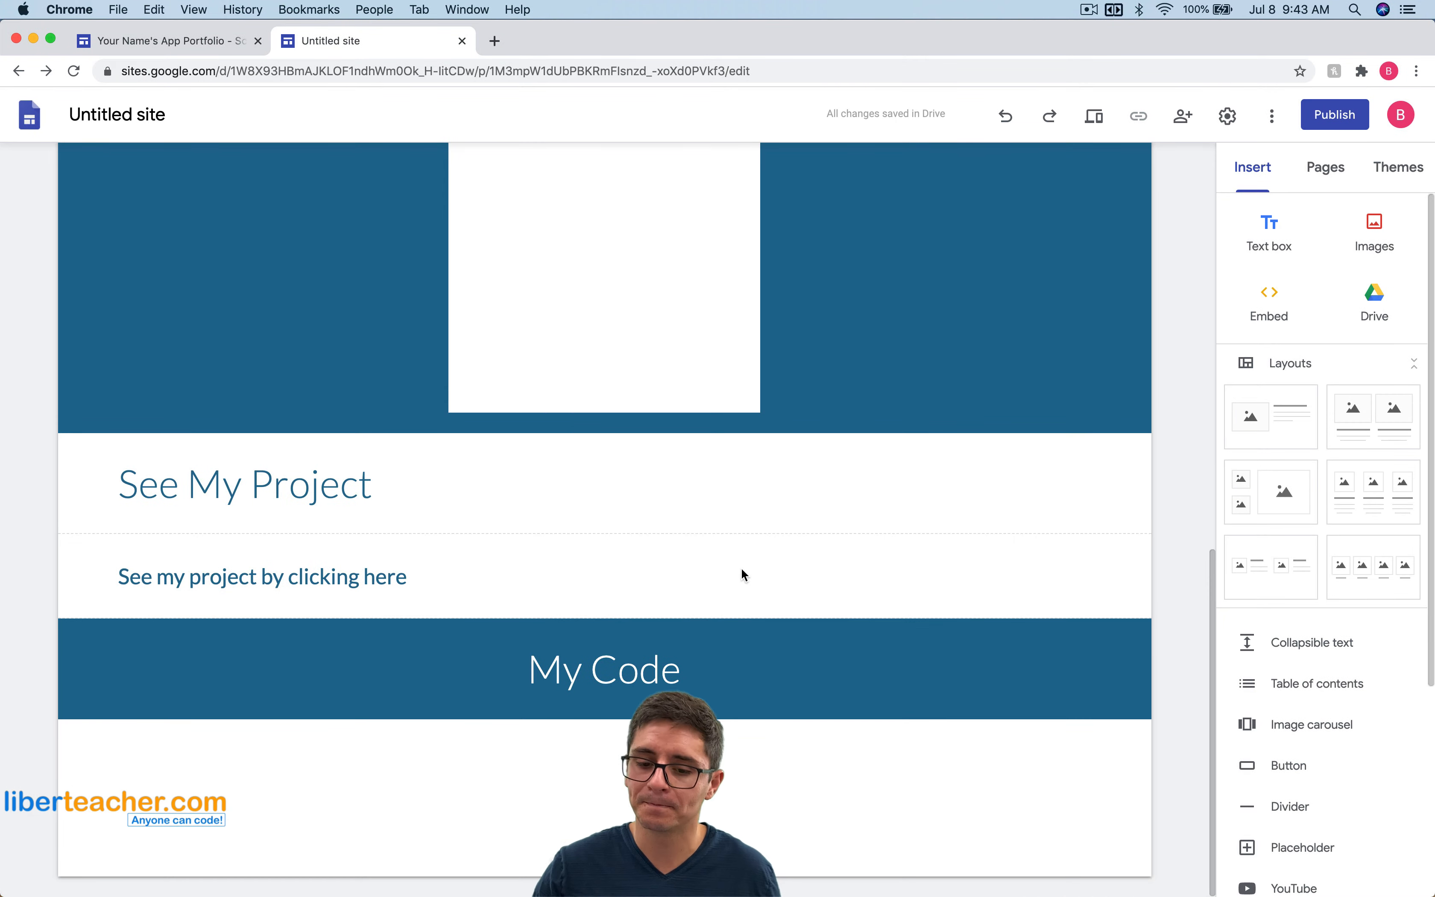
- Check the sample's code image and upload Screenshot.png from Downloads below the My Code heading
left_click(170, 40)
scroll(634, 640, "down", 5)
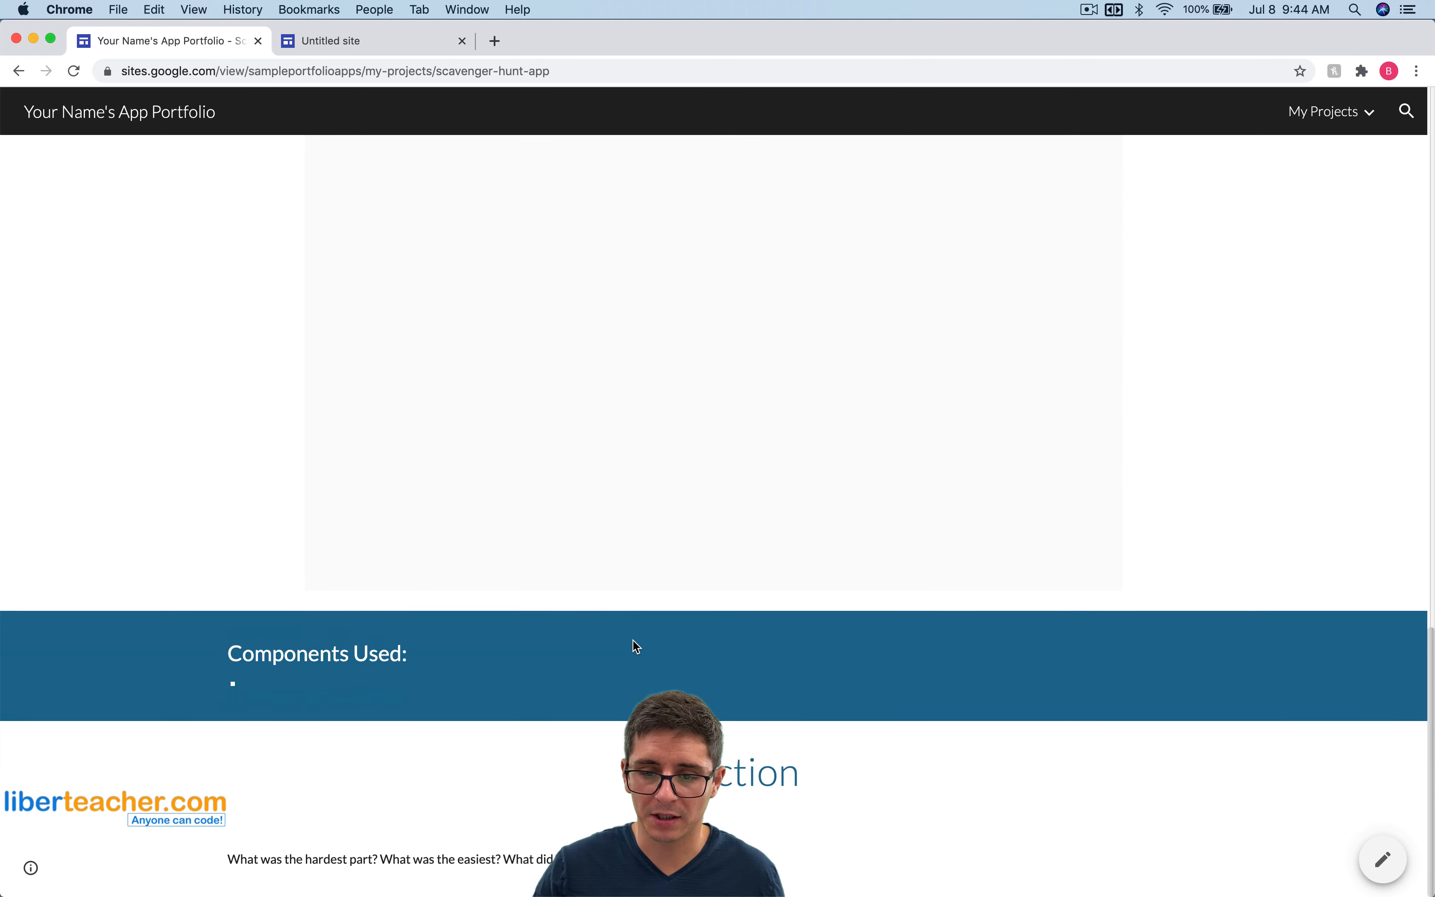
scroll(637, 647, "up", 10)
scroll(764, 549, "down", 7)
left_click(356, 41)
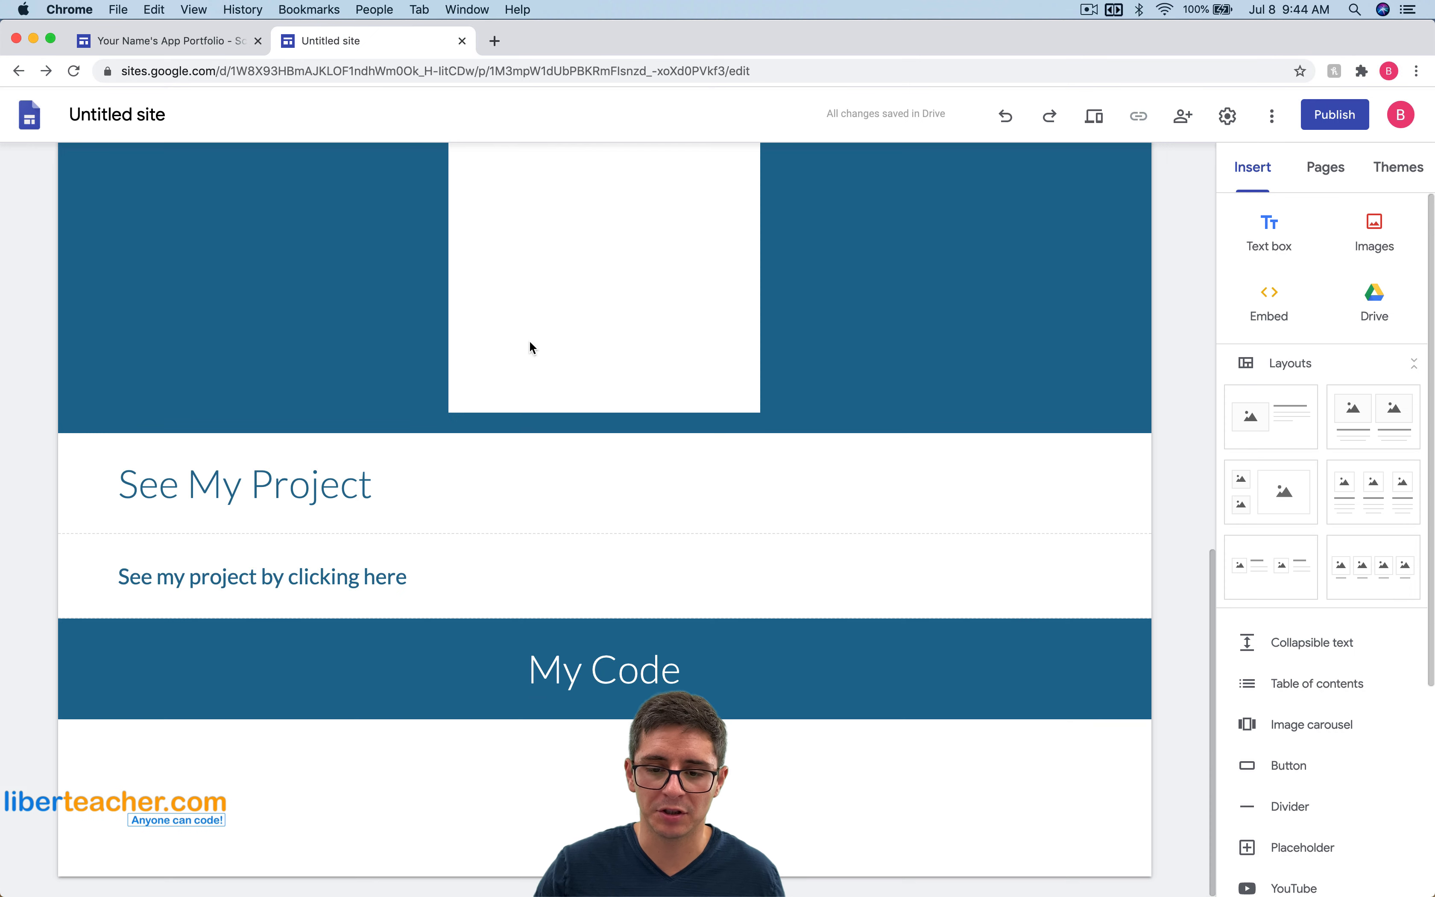
double_click(585, 759)
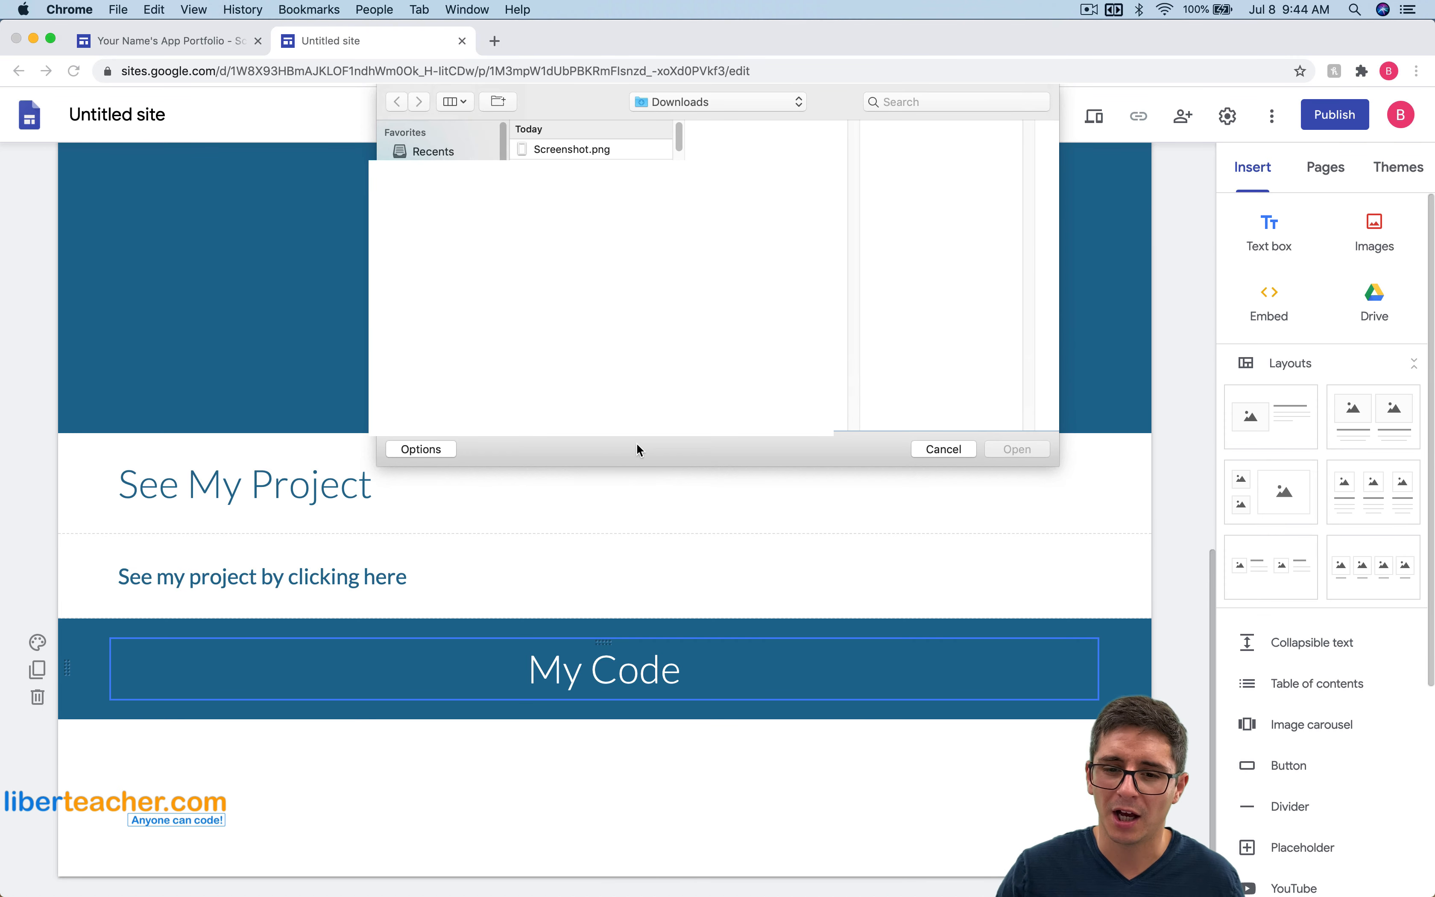
left_click(580, 150)
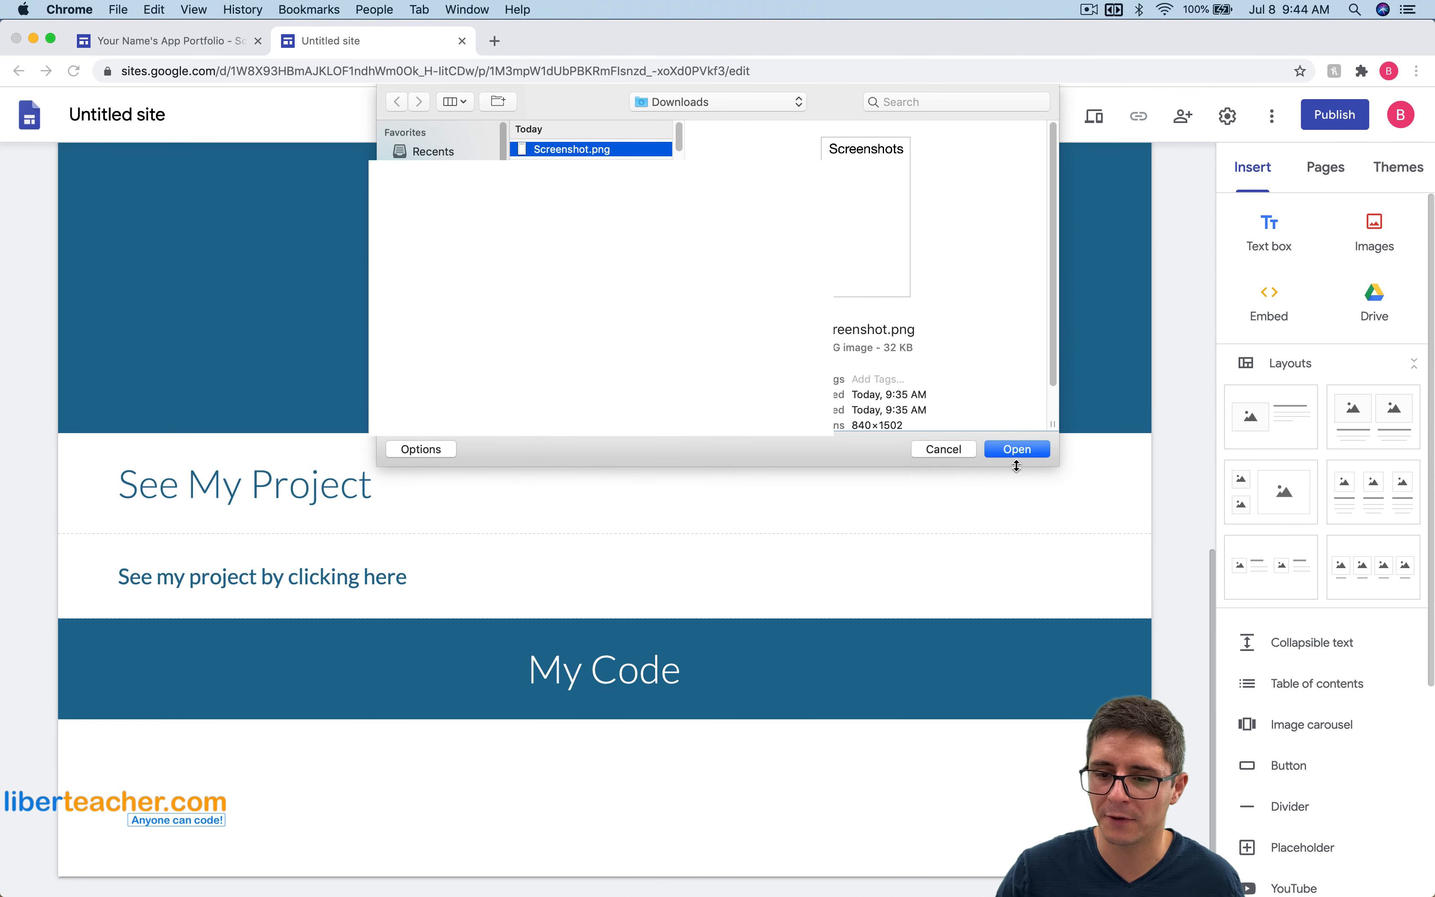
left_click(1016, 449)
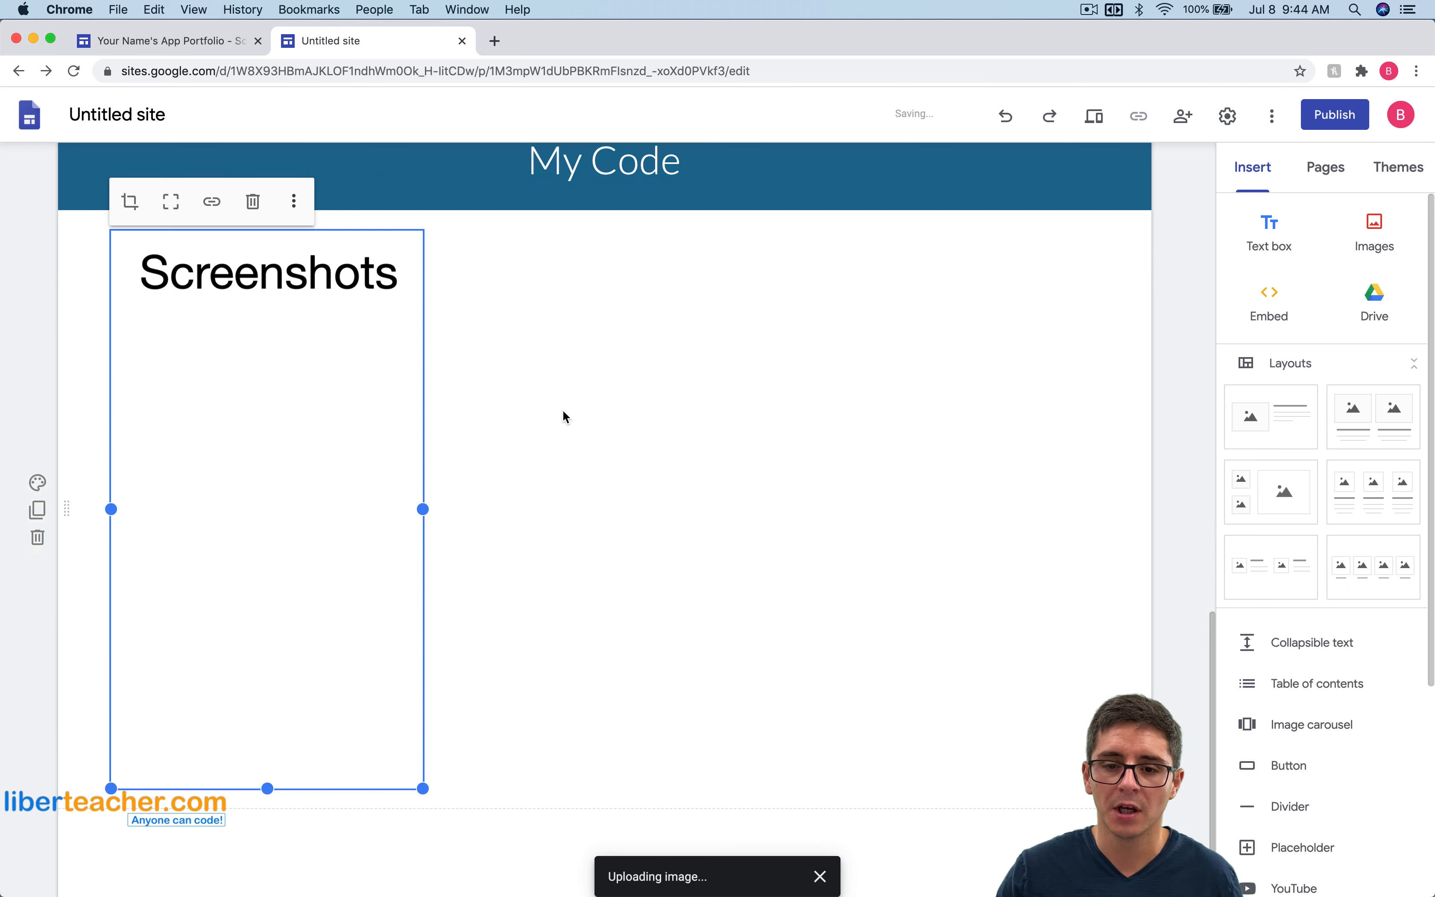
- Following the sample page, add a text box reading "Components Used" below the code image and format it as Title
left_click(218, 44)
scroll(757, 489, "down", 4)
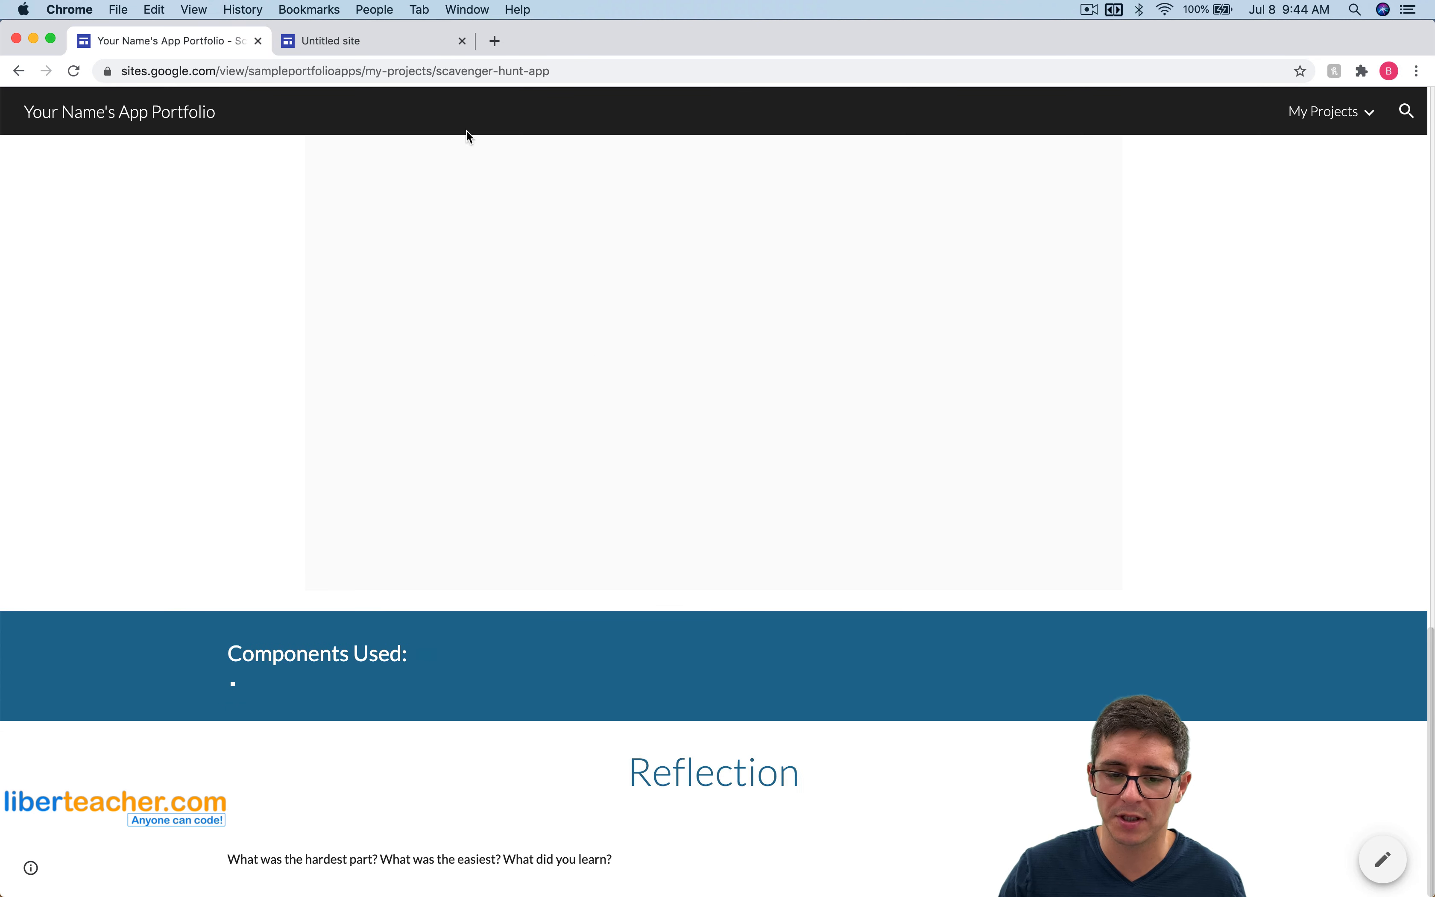
left_click(386, 54)
scroll(545, 652, "down", 2)
double_click(538, 735)
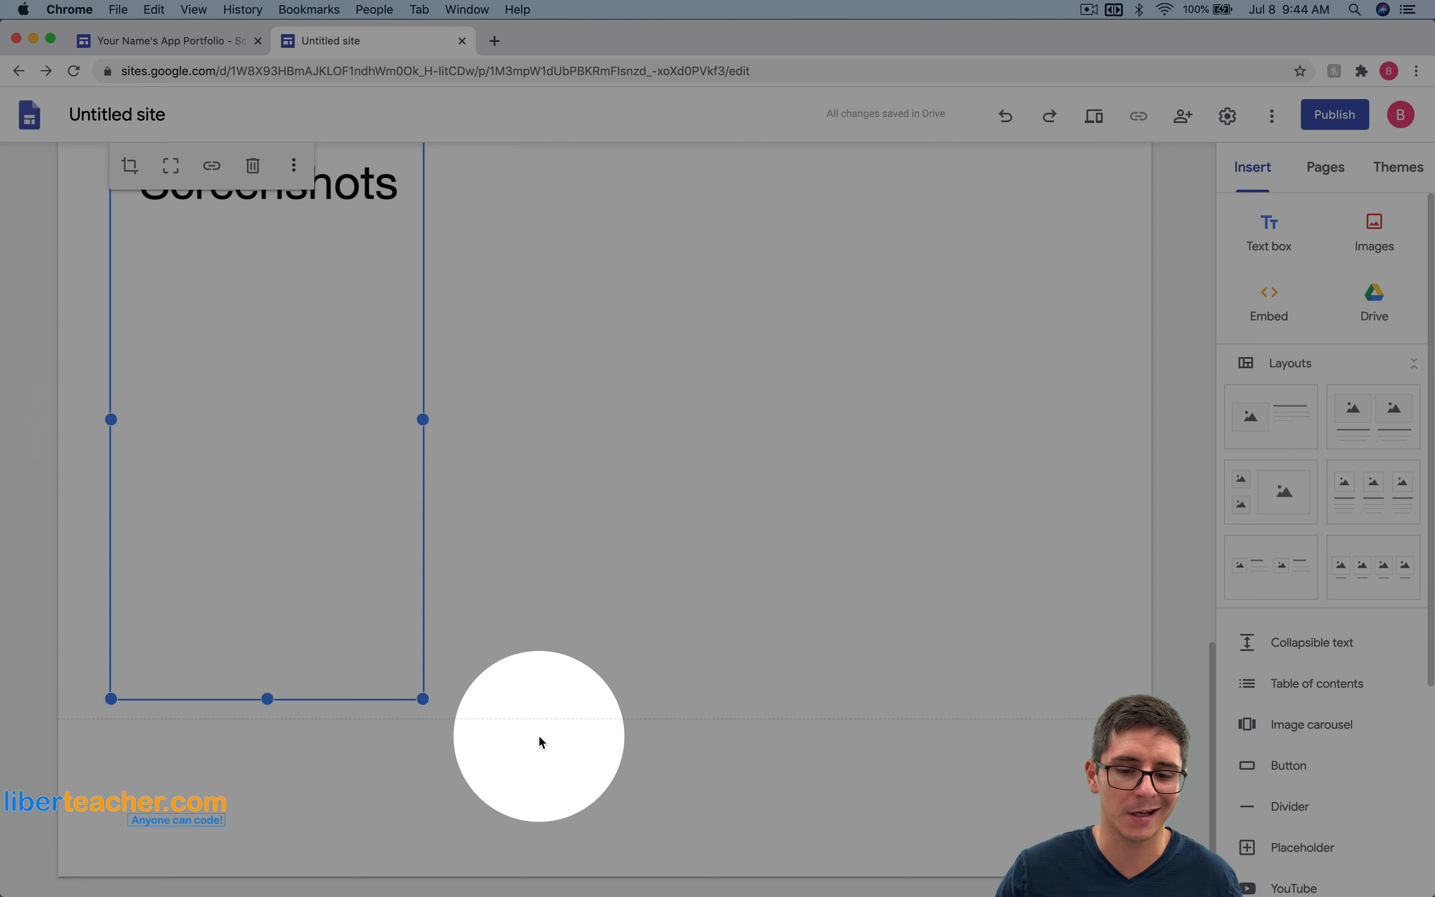
left_click(539, 739)
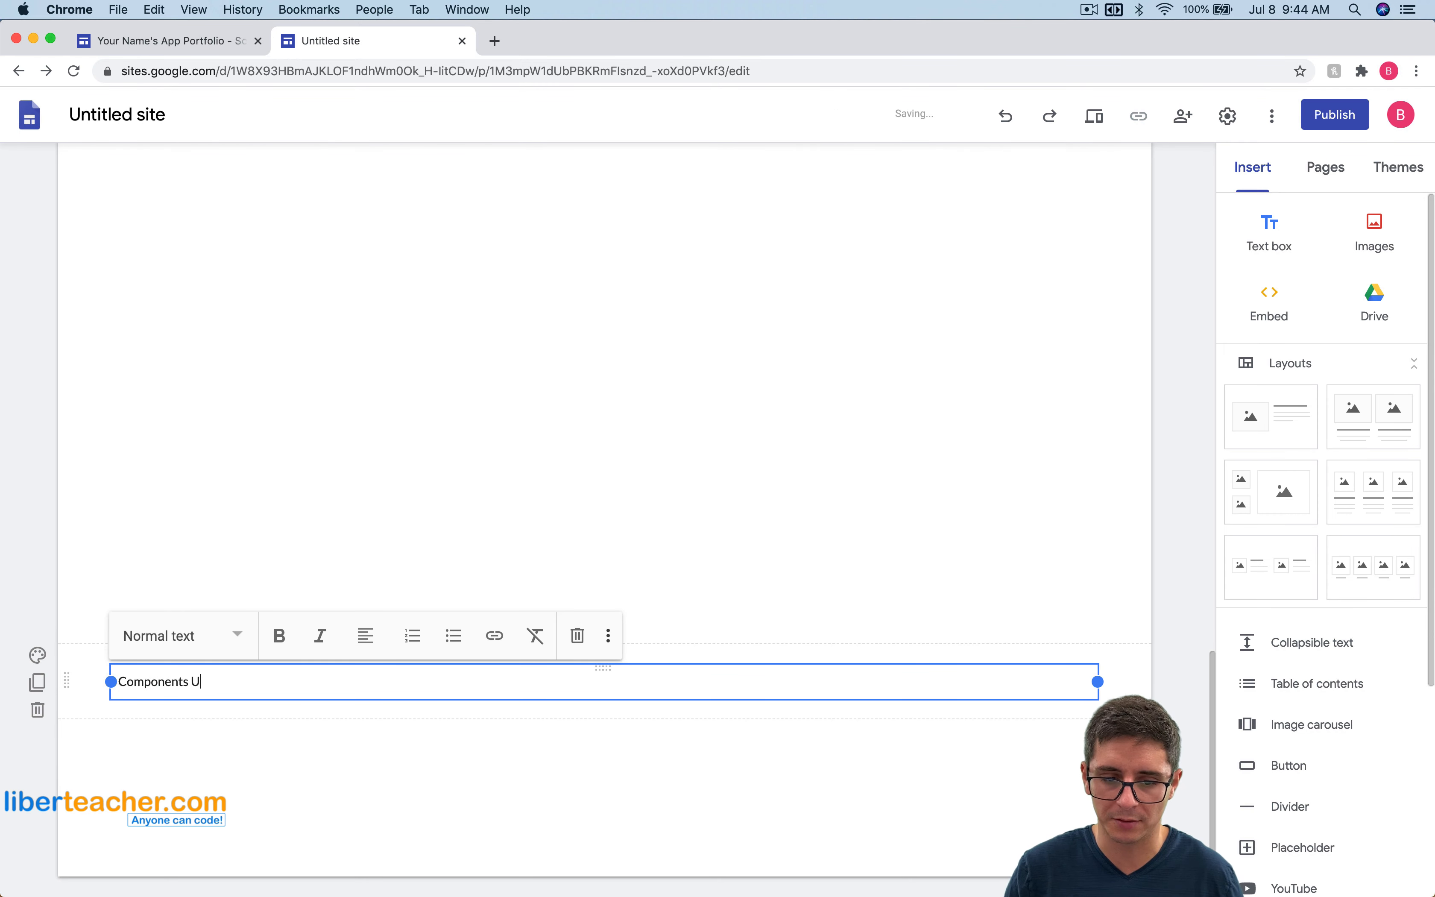
left_click(231, 636)
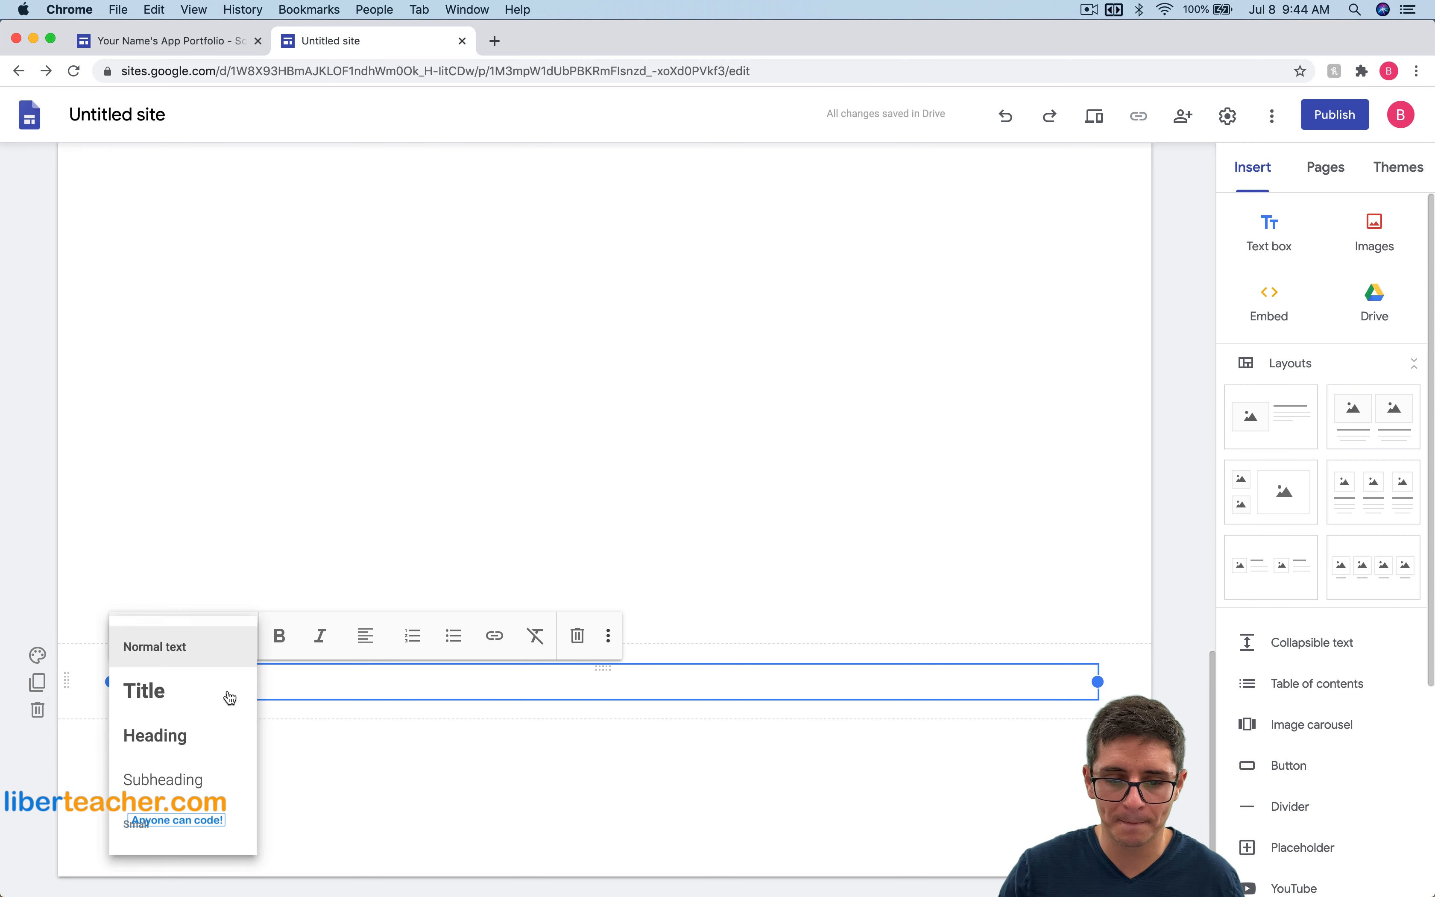
left_click(214, 690)
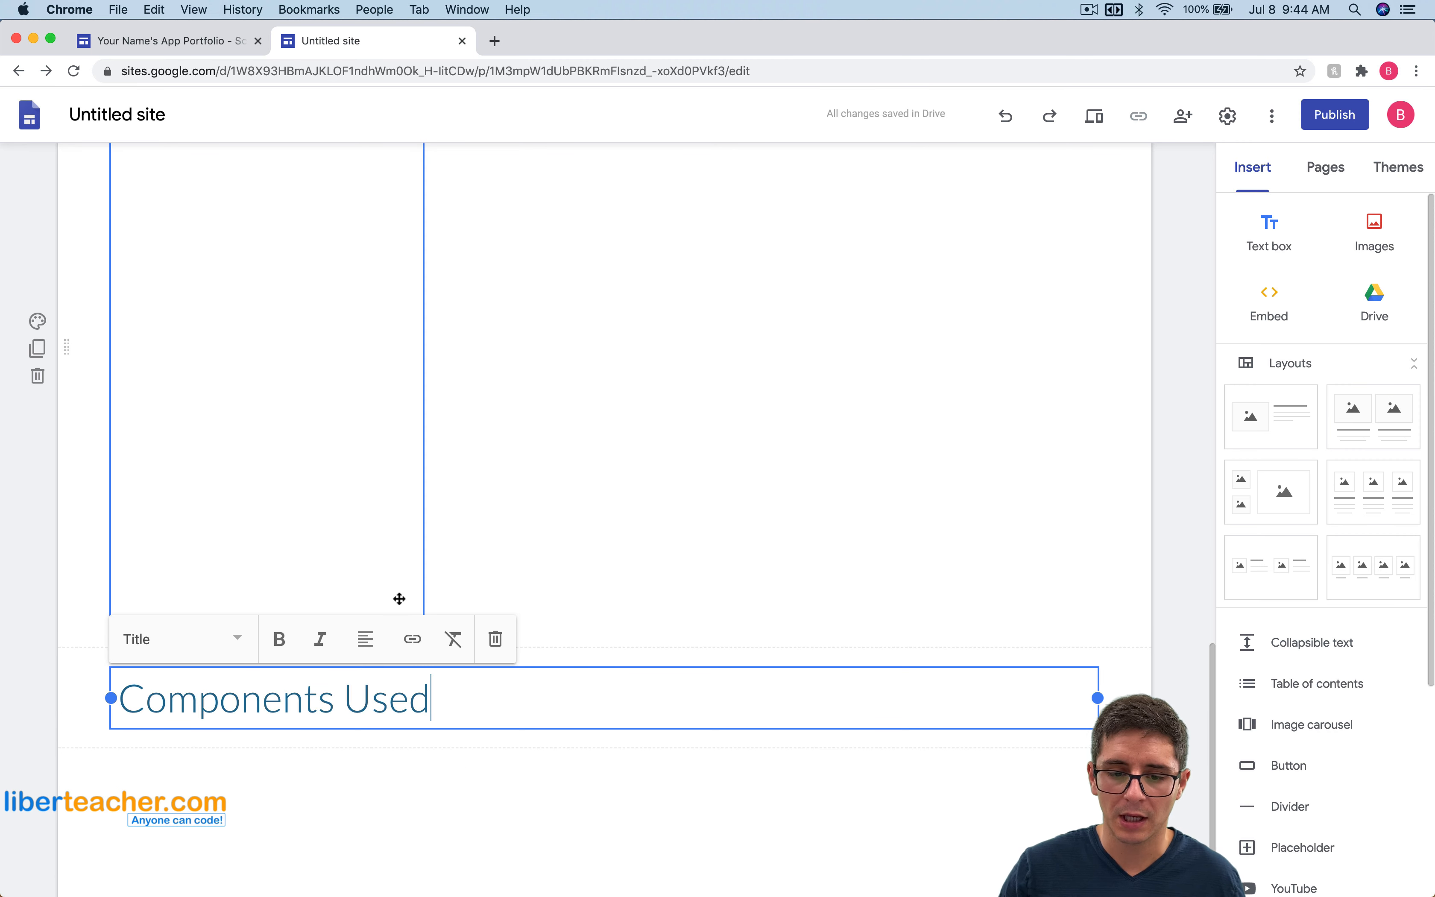
- Add a text box below the Components Used heading containing a bulleted list with three empty bullets
double_click(383, 763)
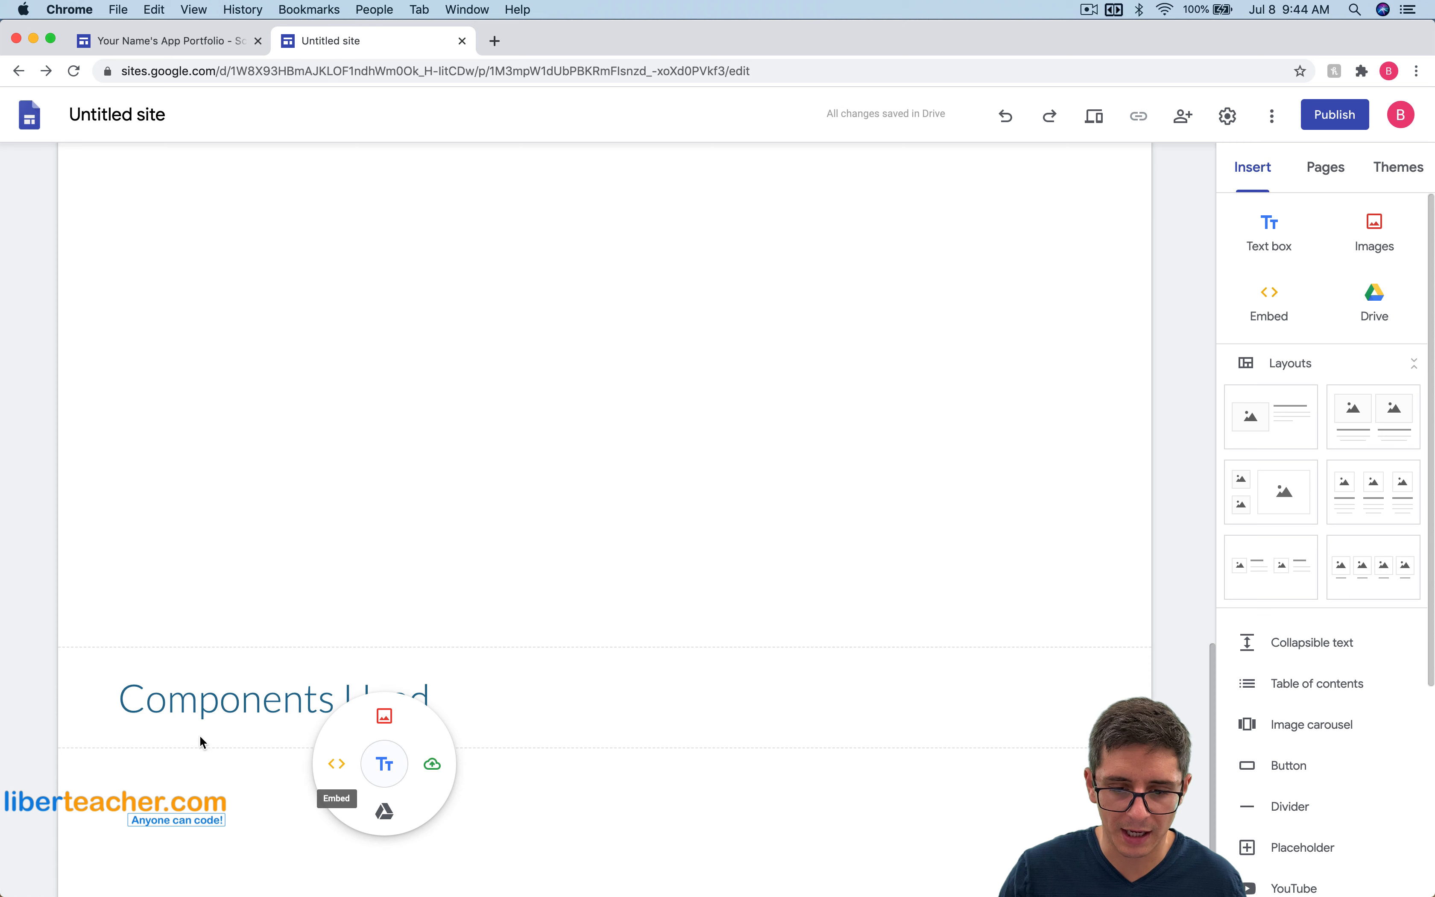
left_click(383, 764)
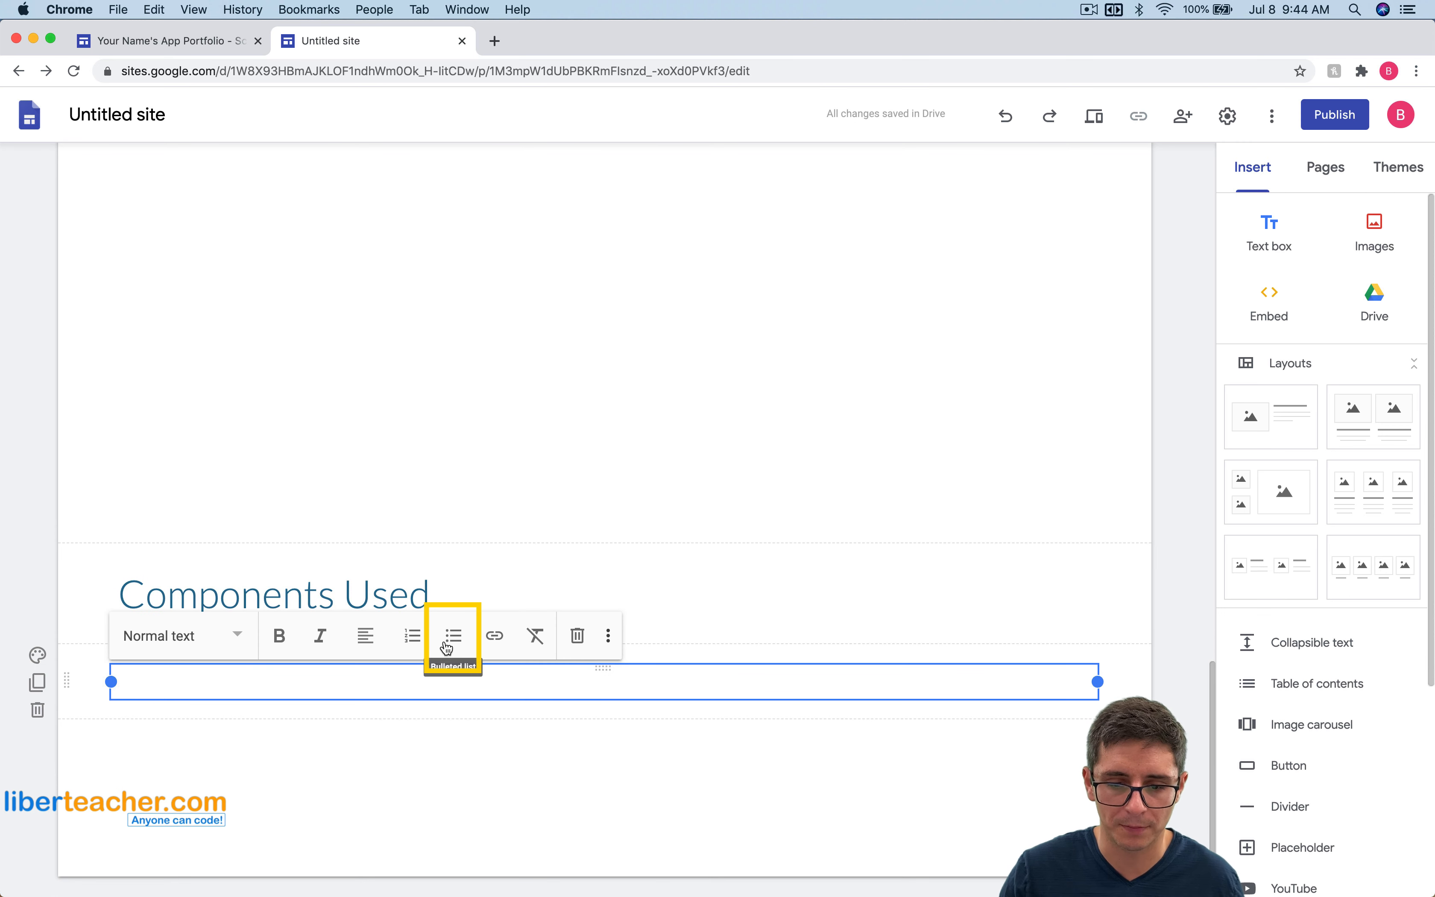
key("Return")
key("Return")
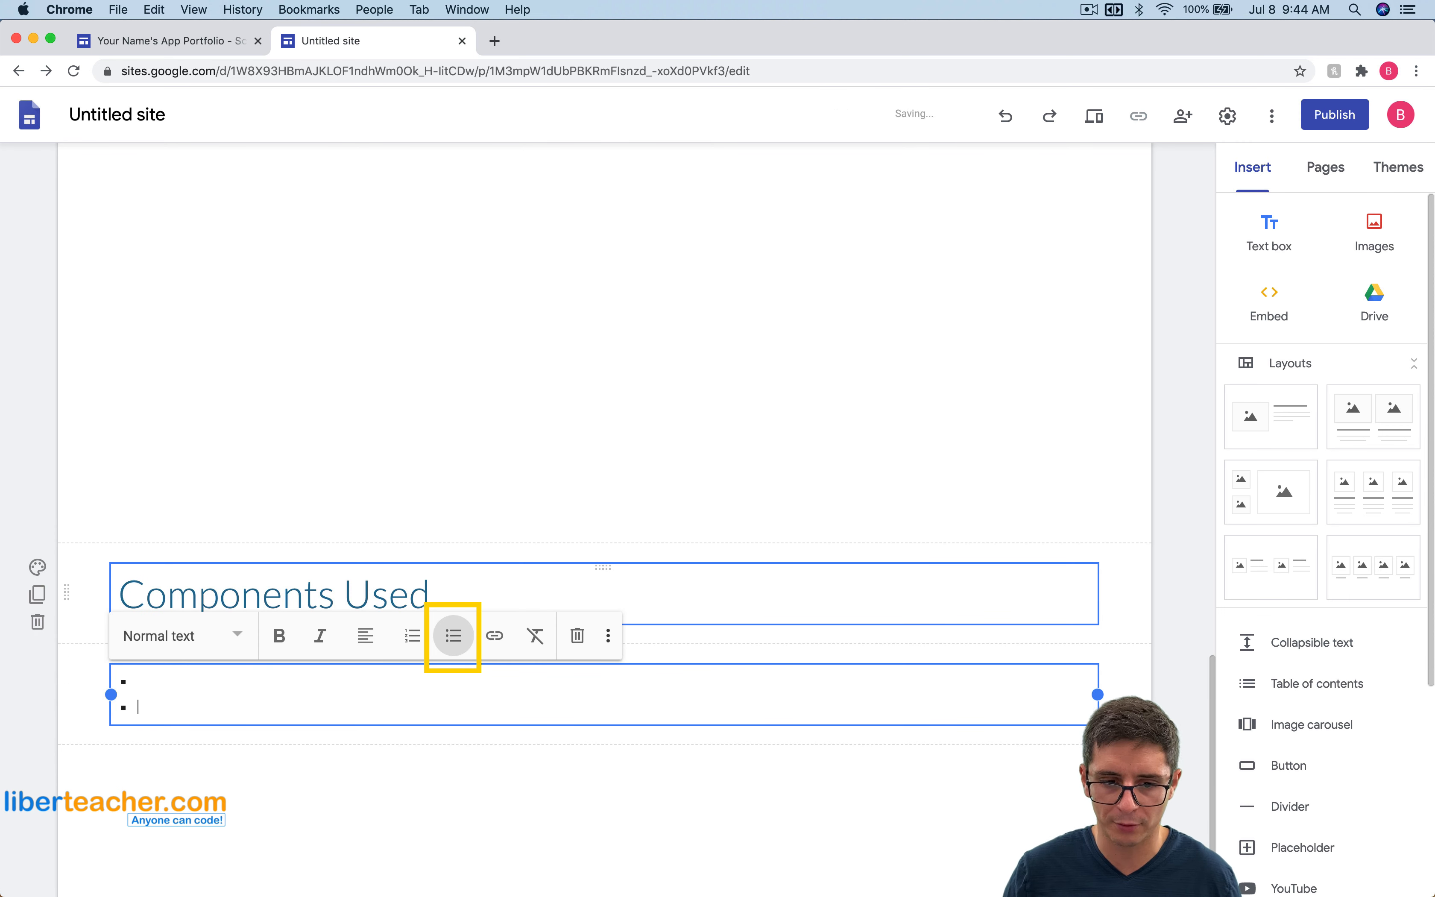
left_click(497, 837)
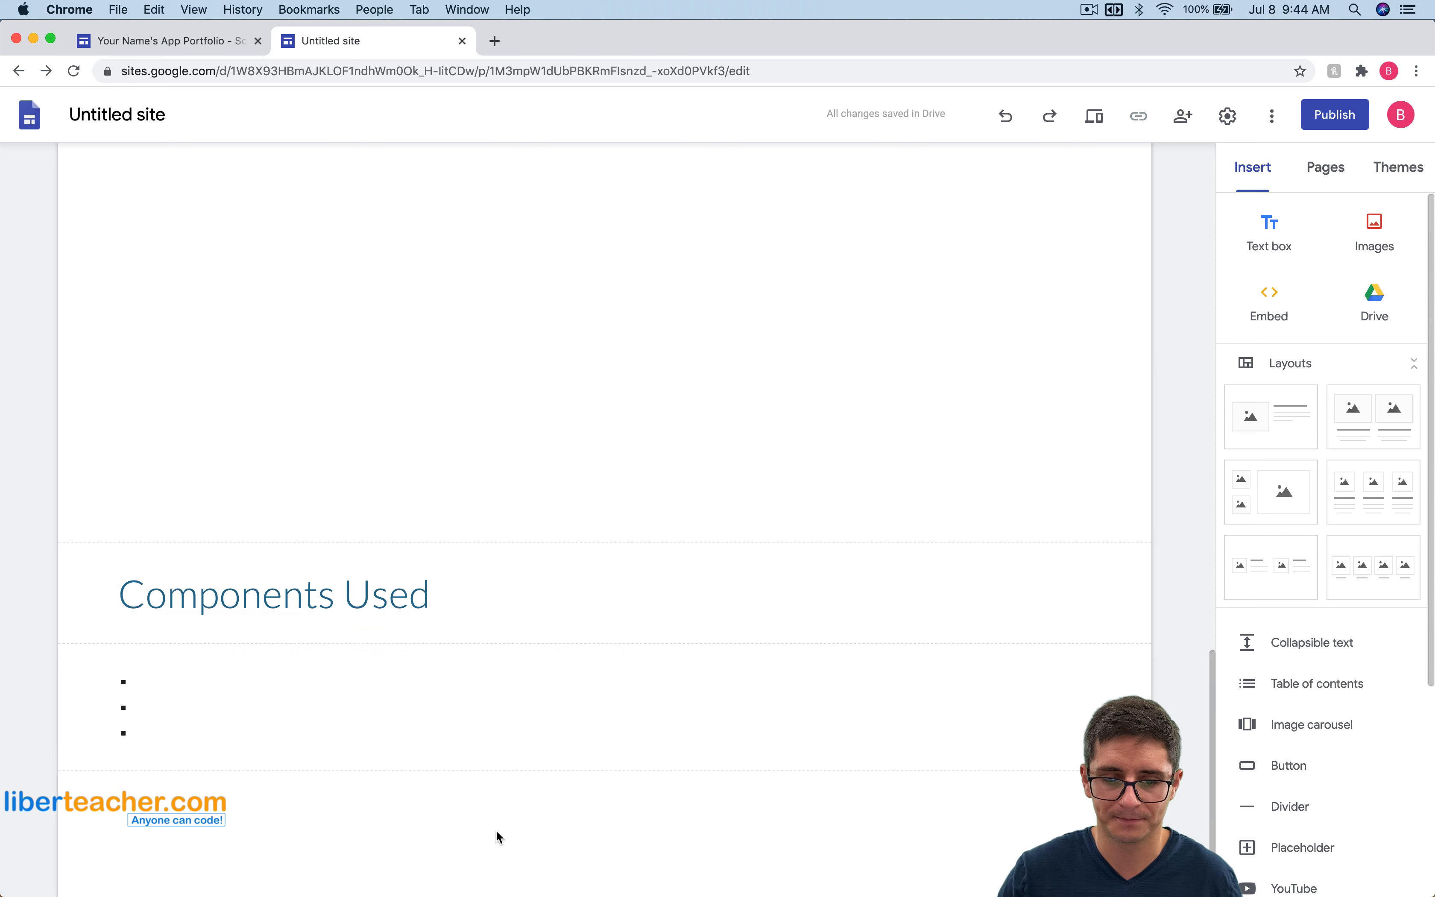
- Matching the sample, set the backgrounds of the Components Used heading section and the bullet list section to Emphasis 2
left_click(147, 54)
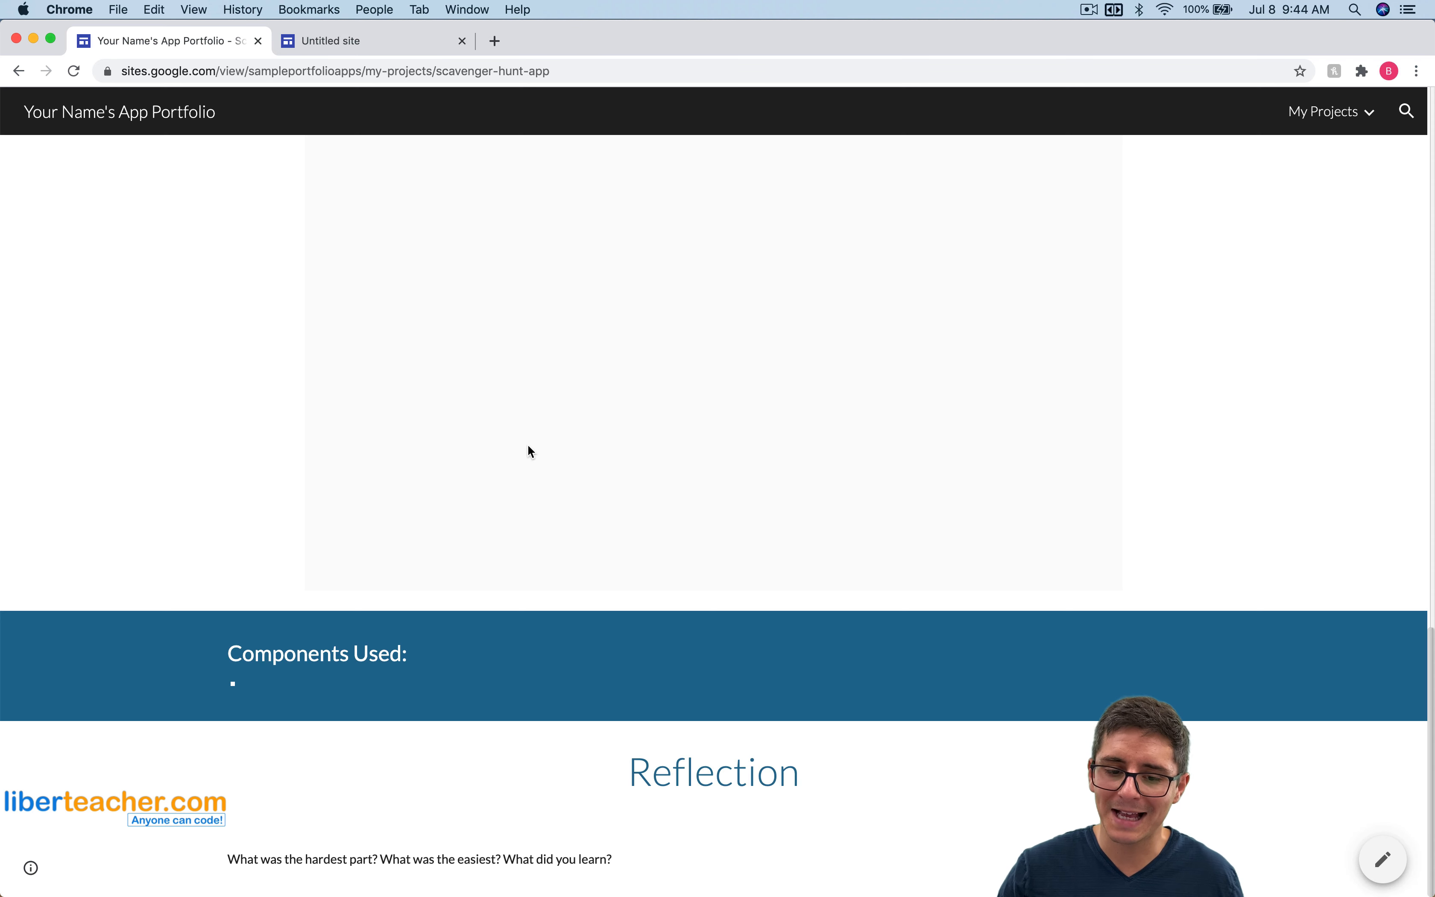
left_click(414, 51)
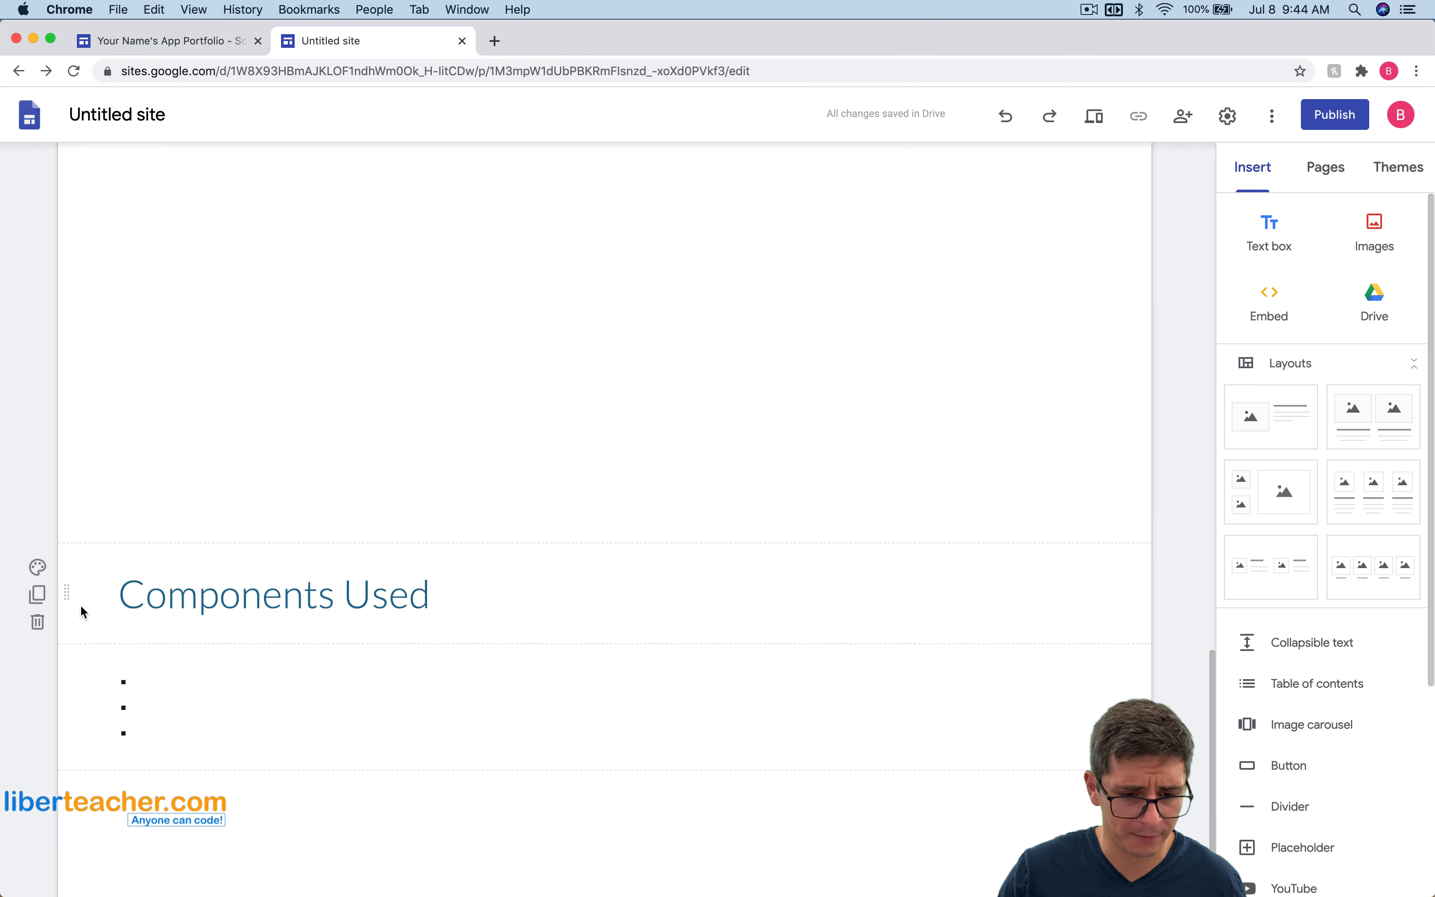
left_click(35, 577)
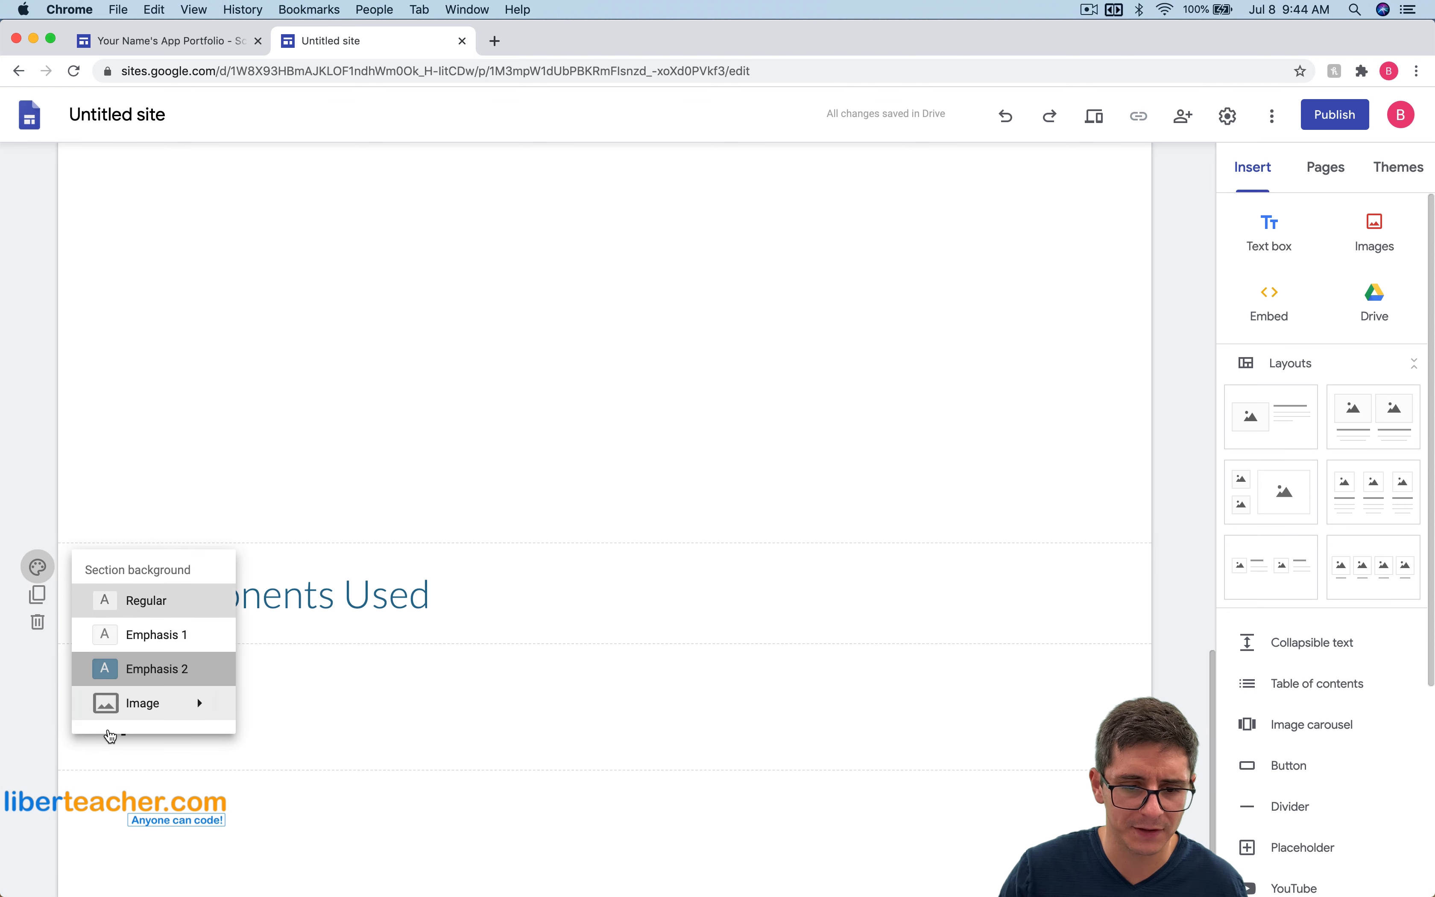
left_click(113, 668)
left_click(37, 679)
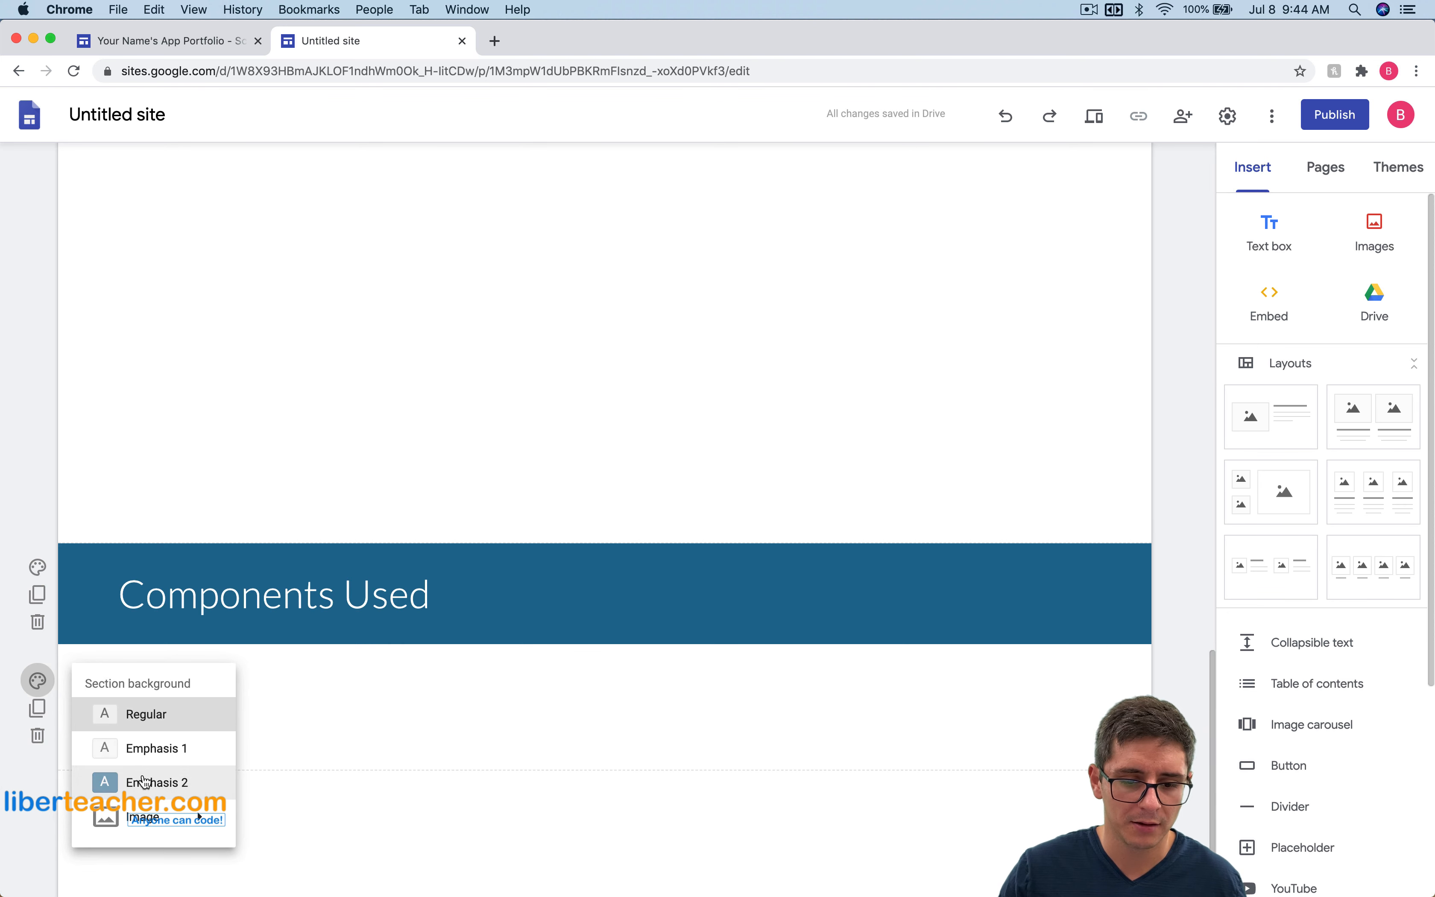
left_click(170, 777)
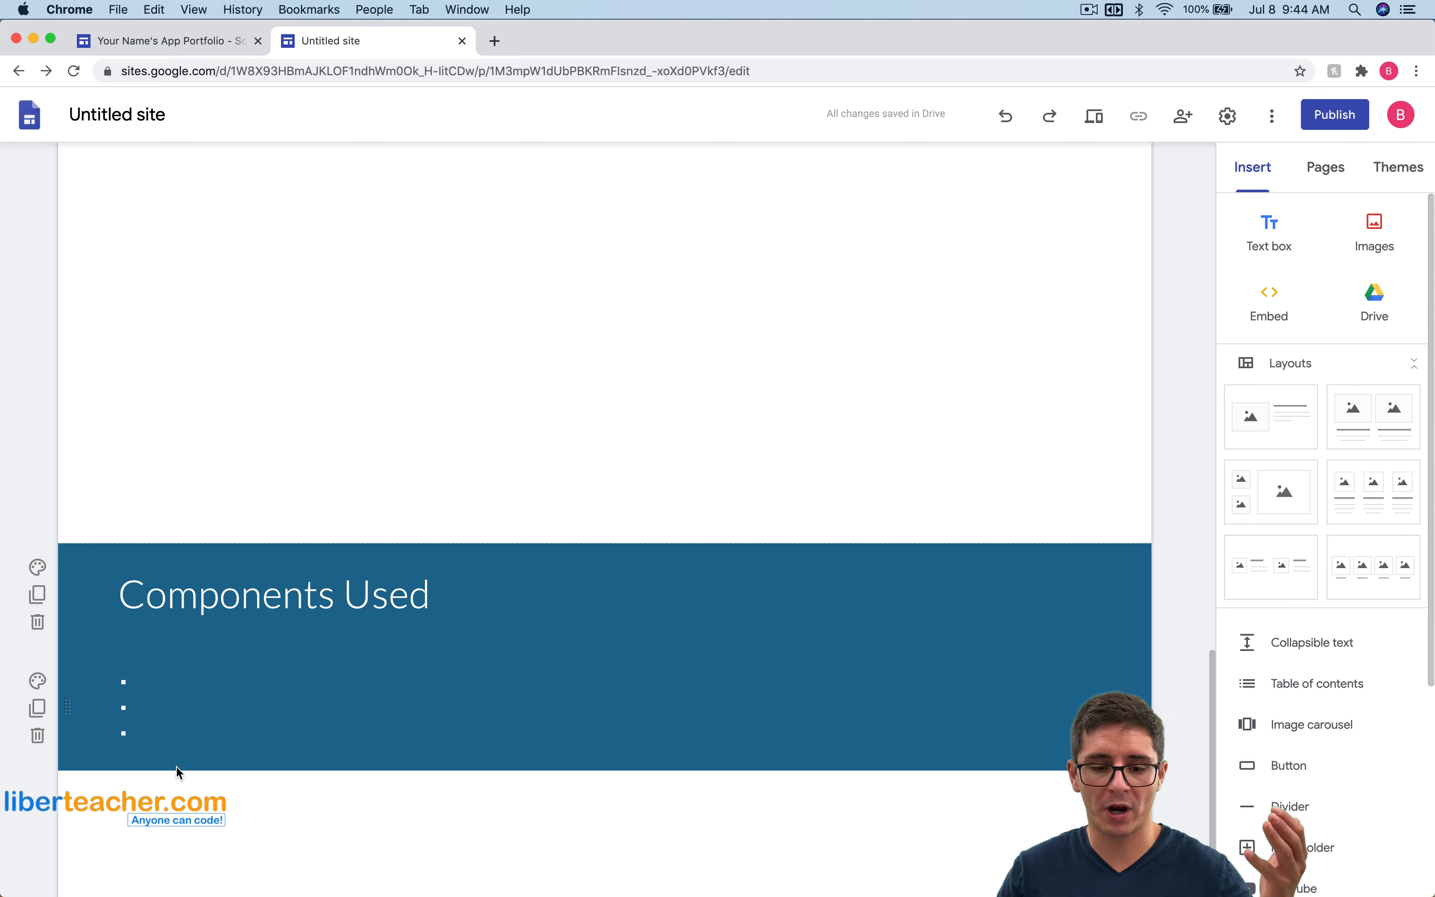
- Add a text box reading "Reflection" below the components bullet list
scroll(344, 777, "down", 10)
scroll(373, 738, "up", 10)
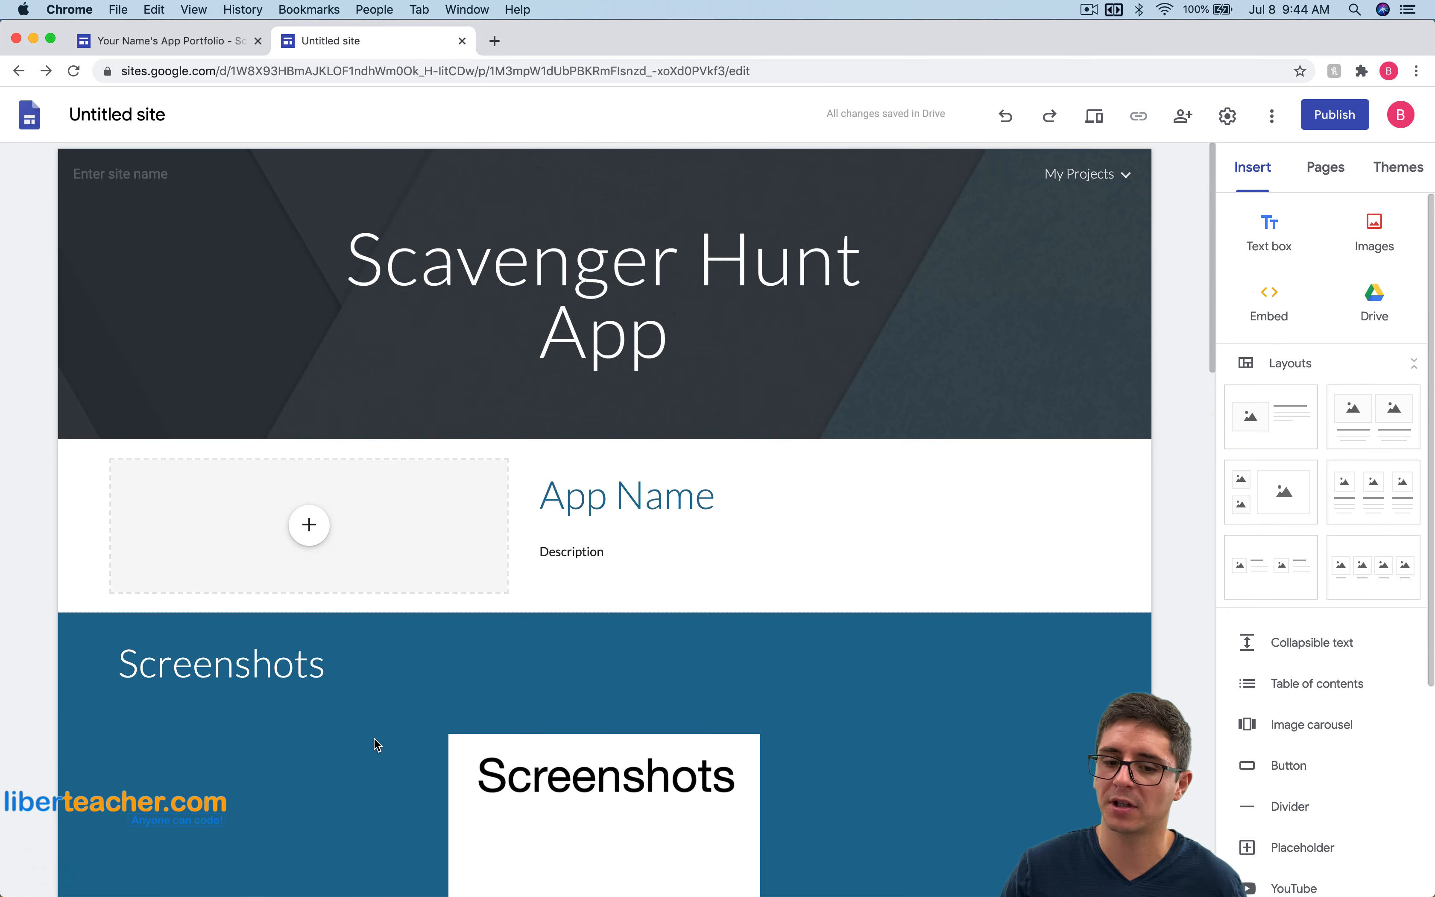
scroll(374, 735, "down", 15)
scroll(382, 726, "down", 5)
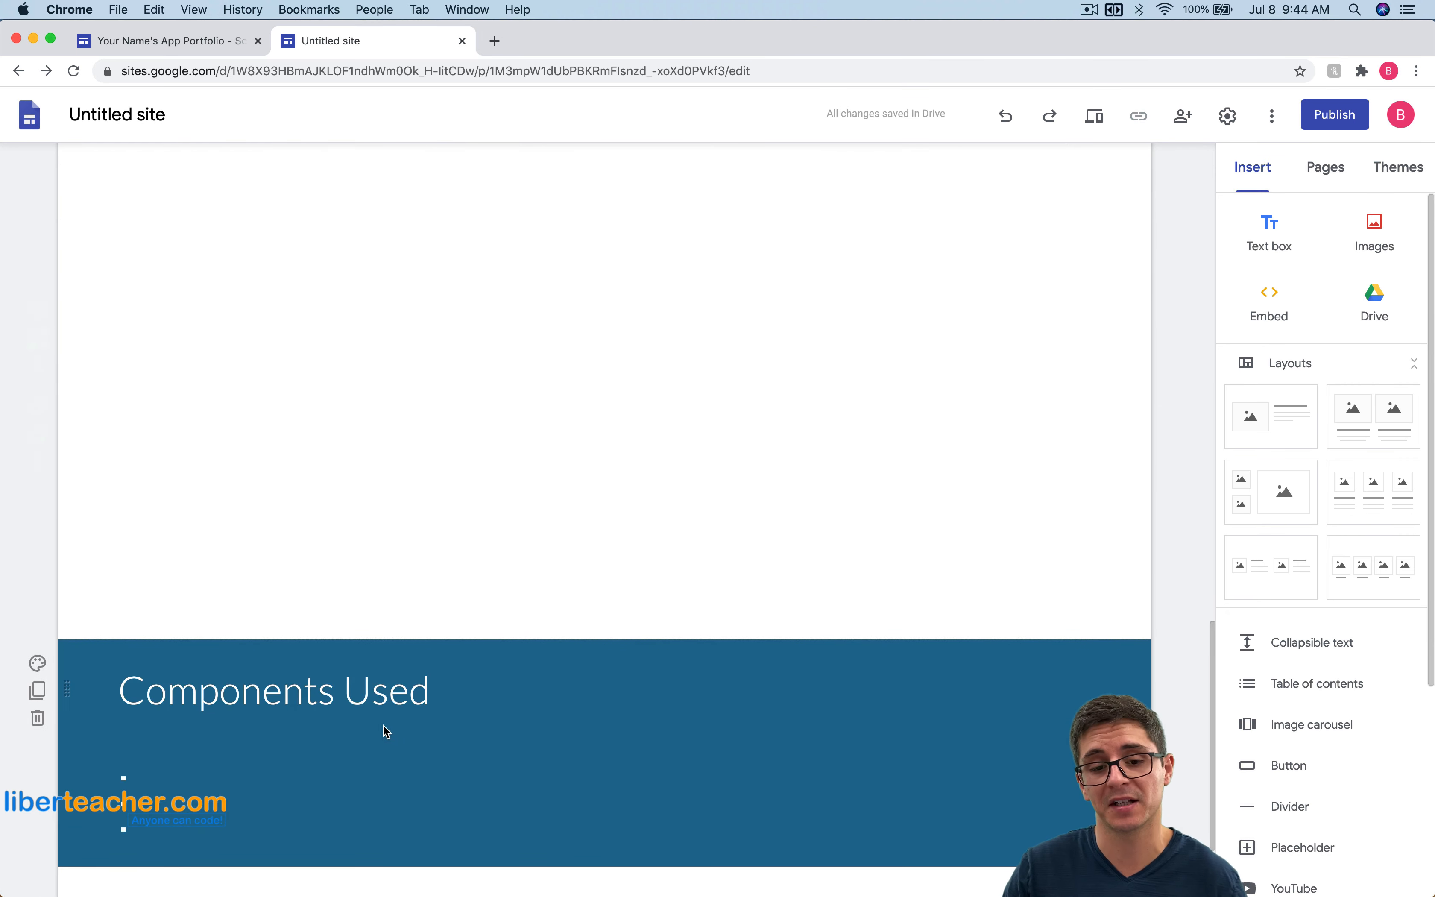
double_click(455, 749)
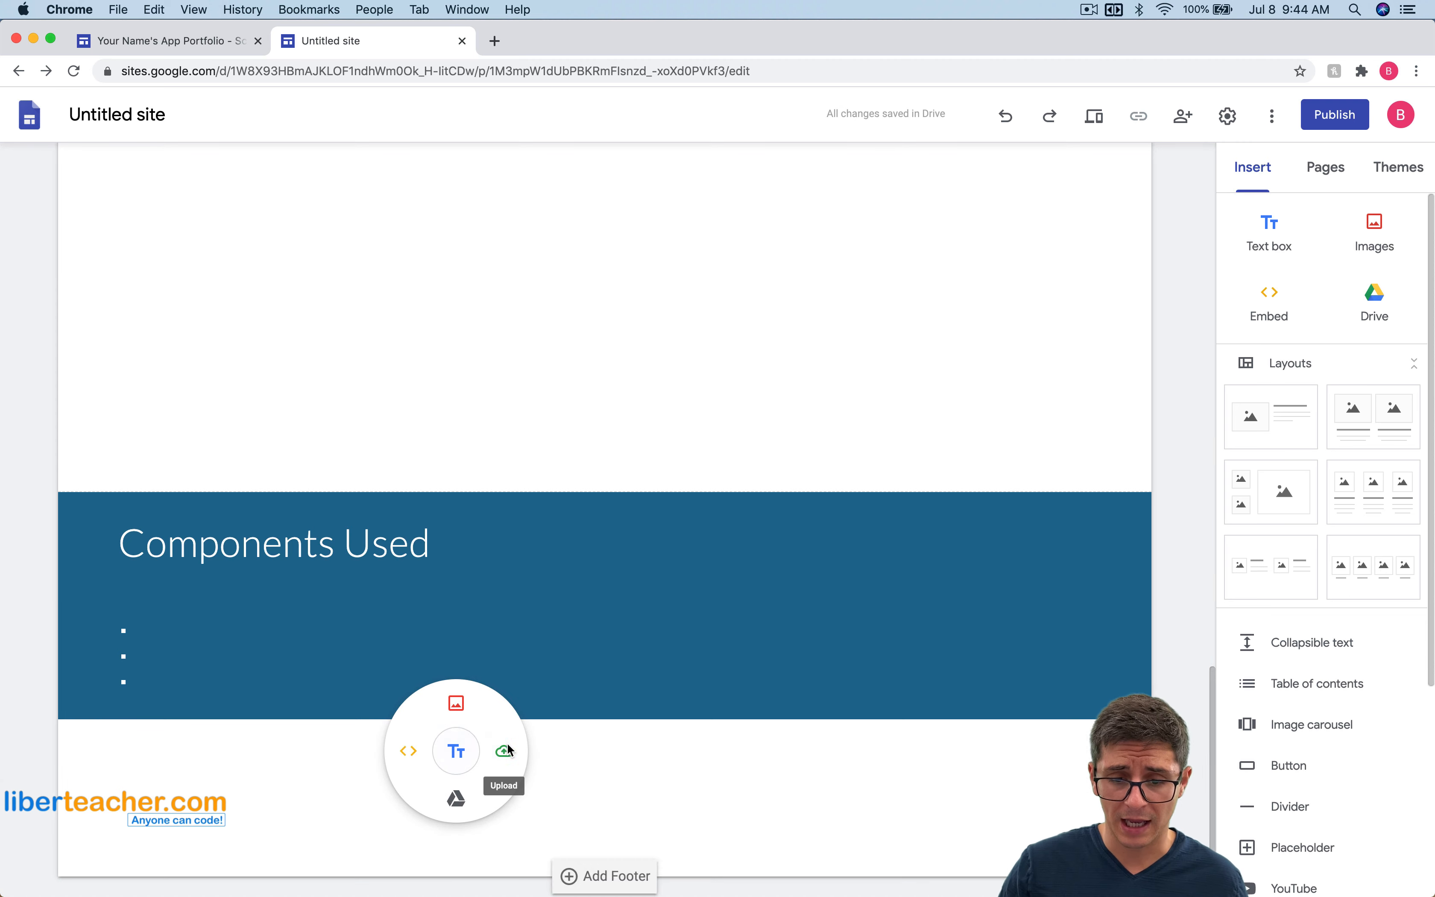
left_click(456, 751)
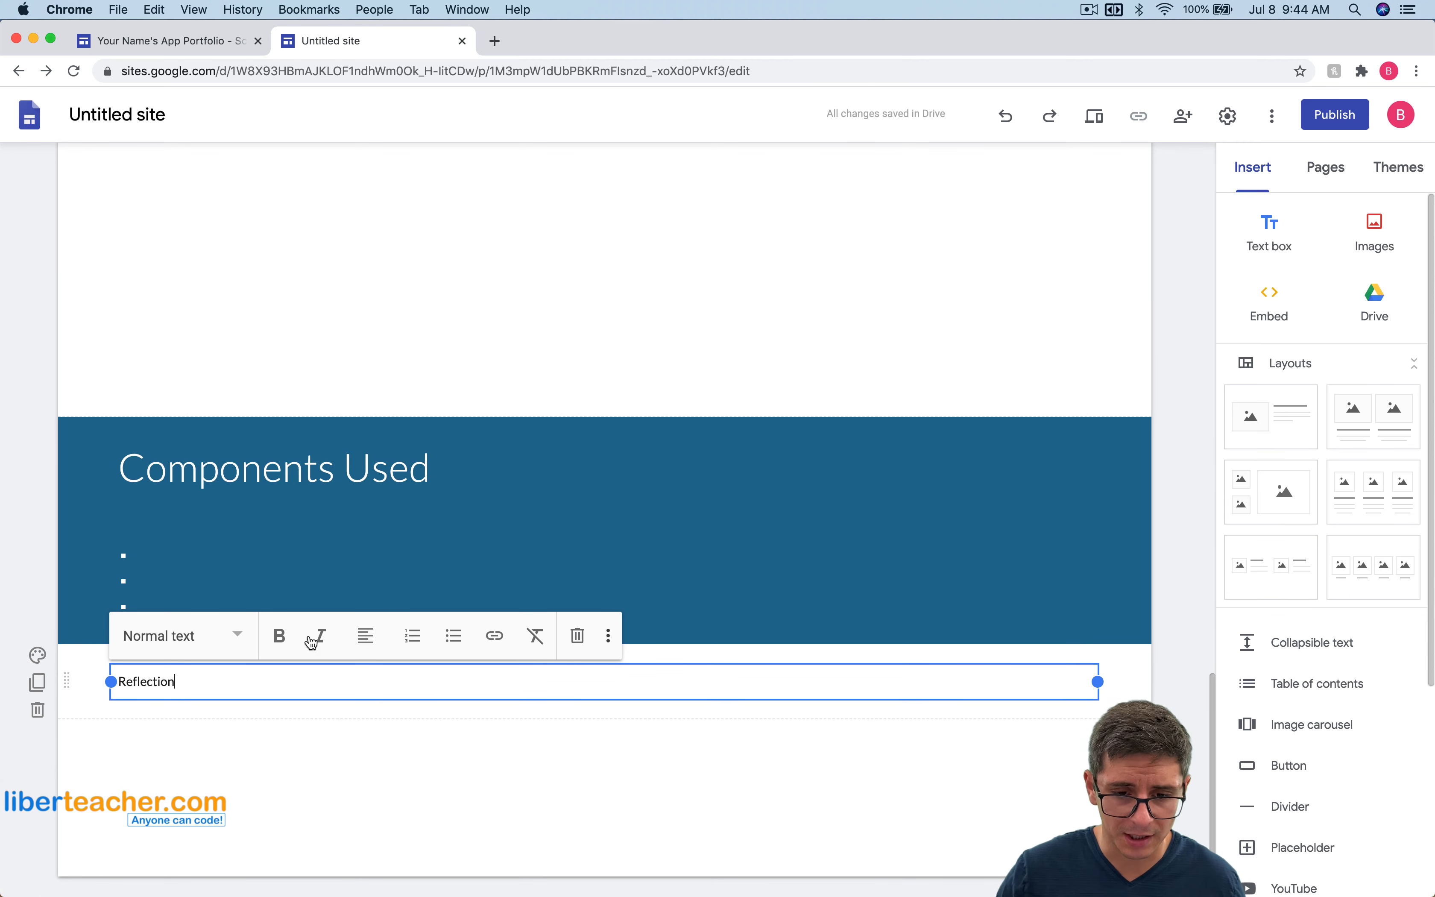
- Centre the "Reflection" text and format it as Title
left_click(357, 637)
left_click(367, 703)
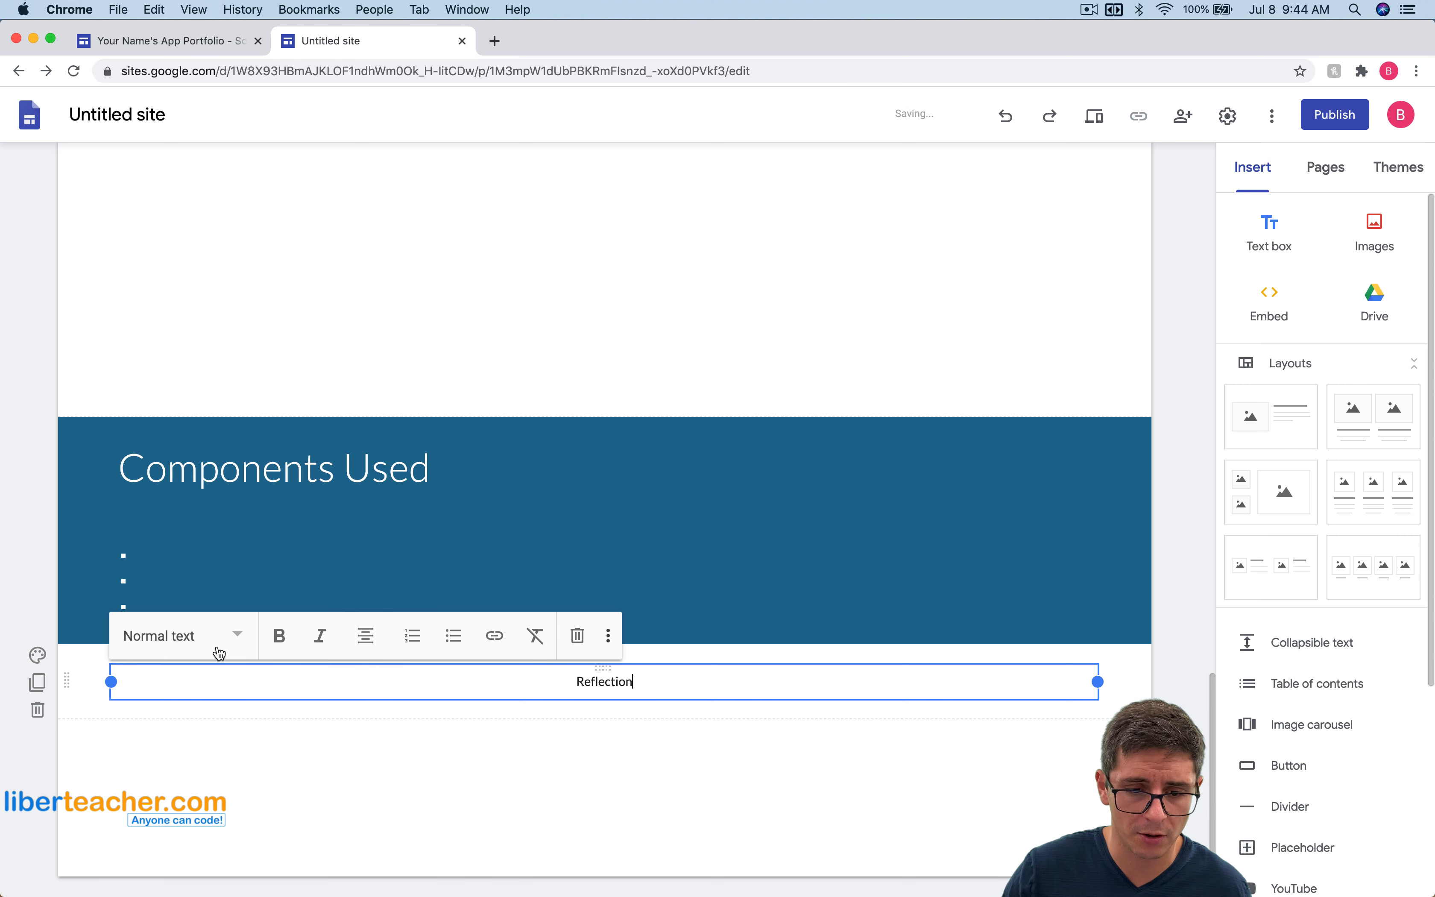
left_click(217, 643)
left_click(205, 691)
left_click(672, 755)
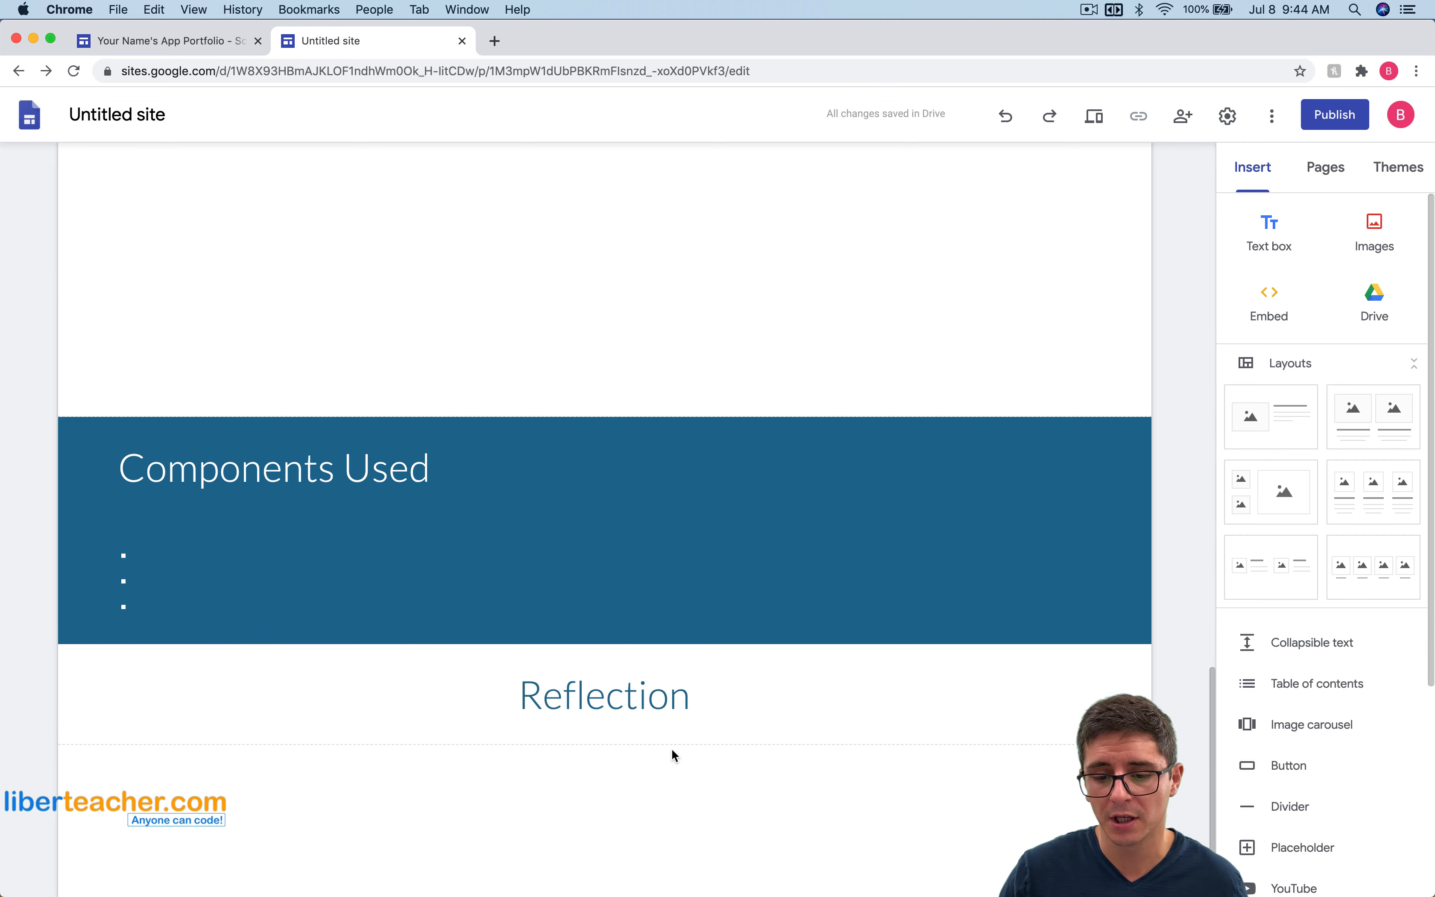
- Add an empty text box below the Reflection heading and check the sample page's reflection questions
scroll(578, 765, "down", 1)
double_click(553, 738)
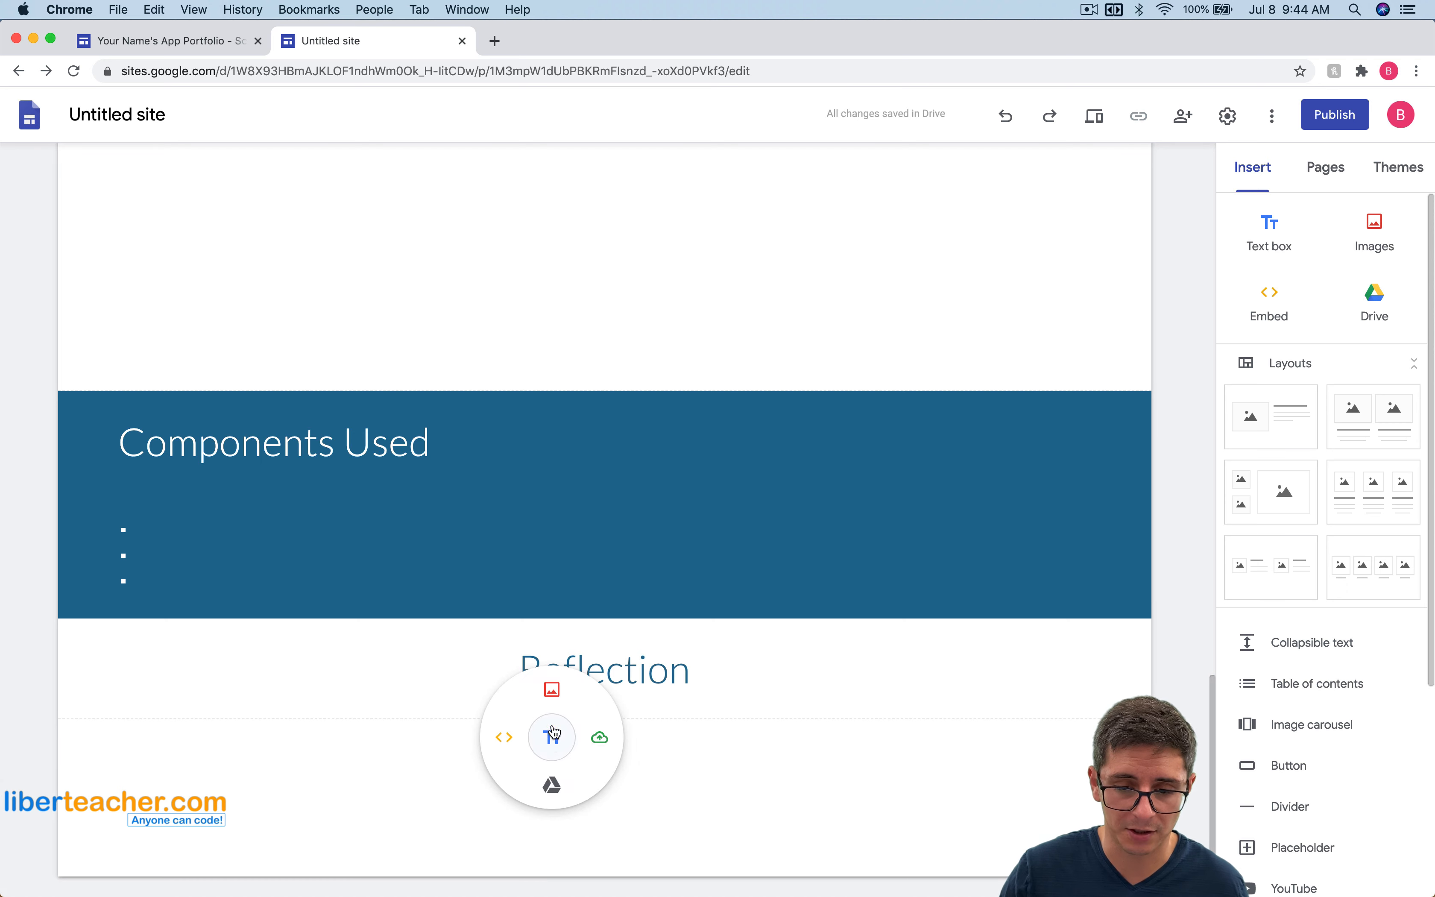
left_click(554, 737)
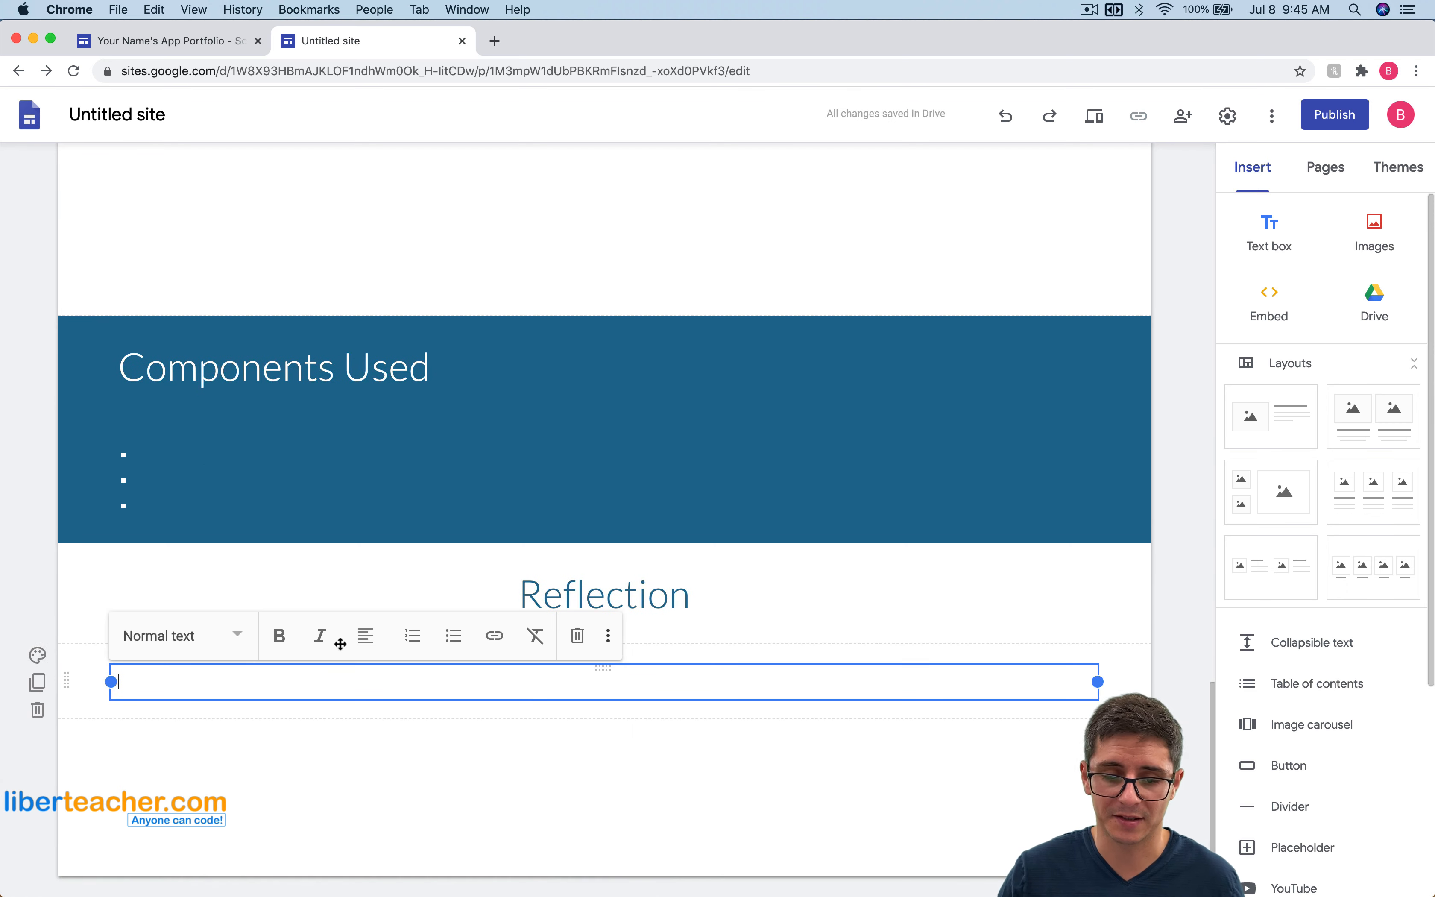
left_click(194, 47)
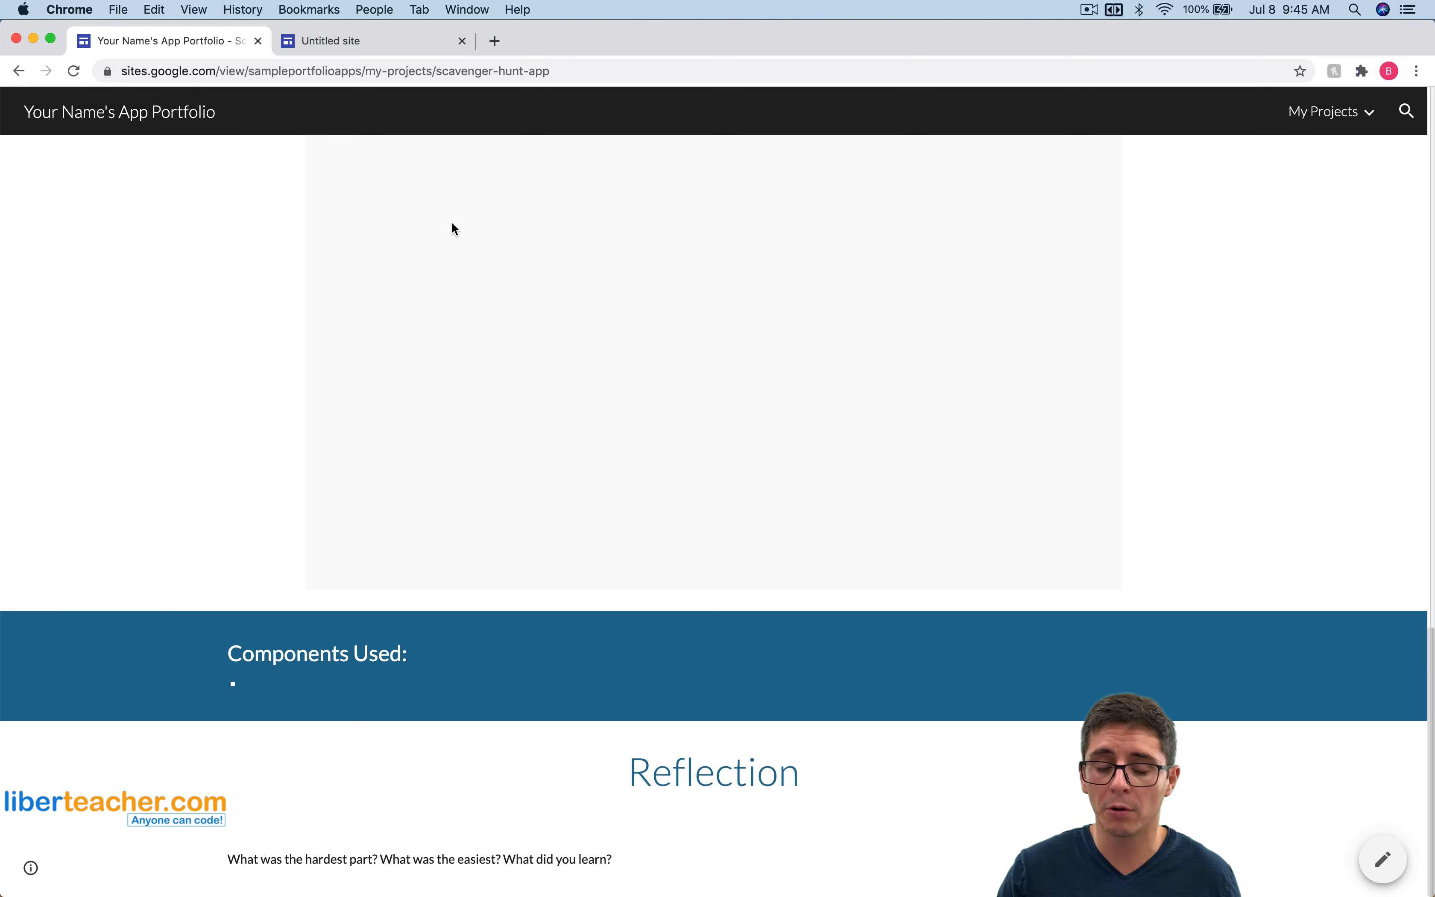
left_click(354, 40)
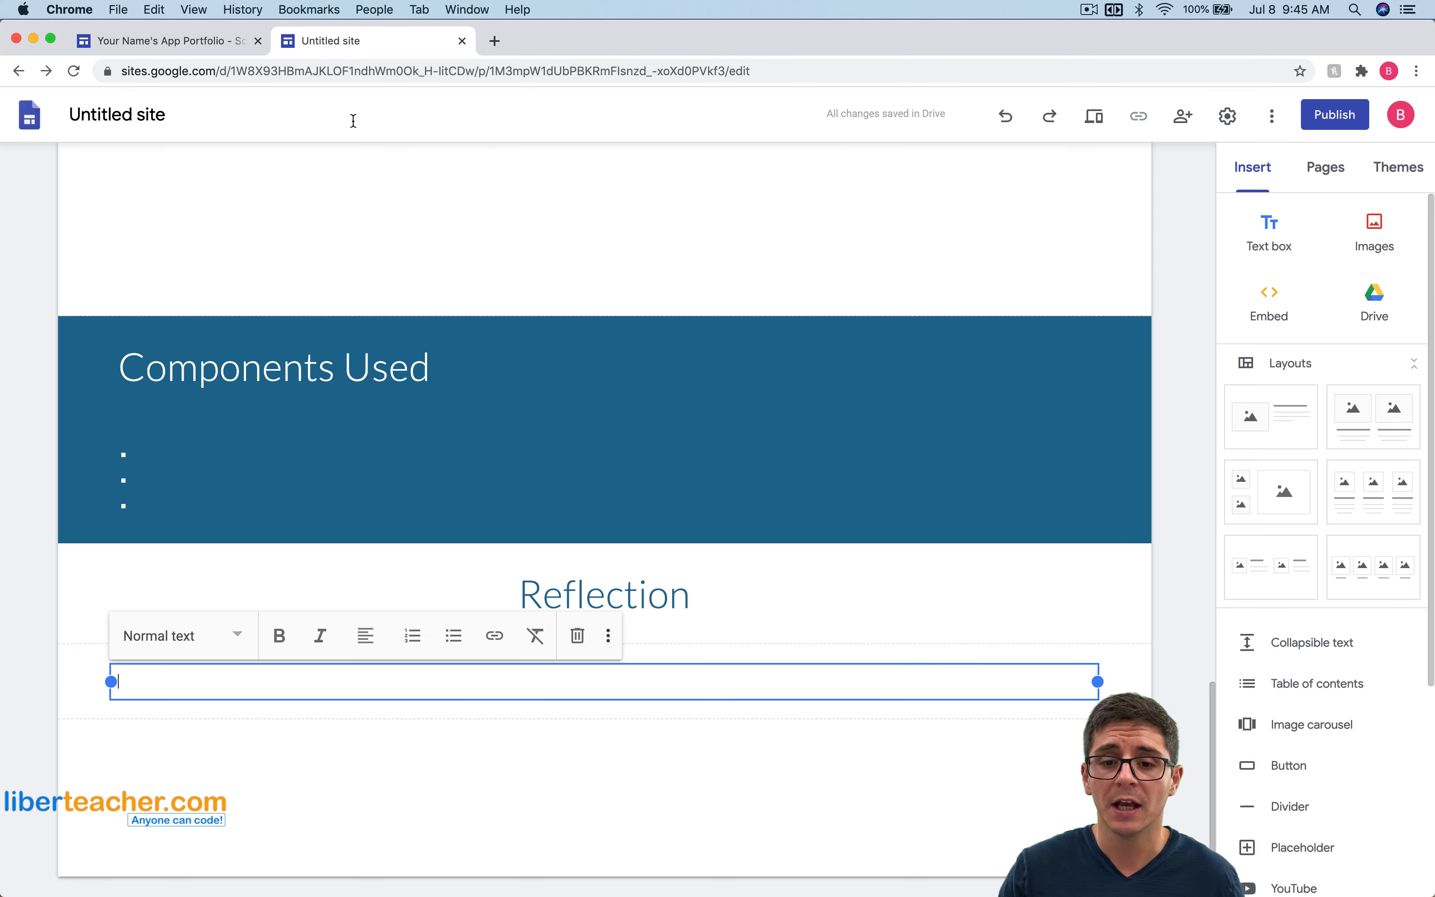
- Duplicate the Scavenger Hunt App page and name the copy "Sound Board App"
scroll(1068, 296, "down", 5)
scroll(1188, 296, "up", 10)
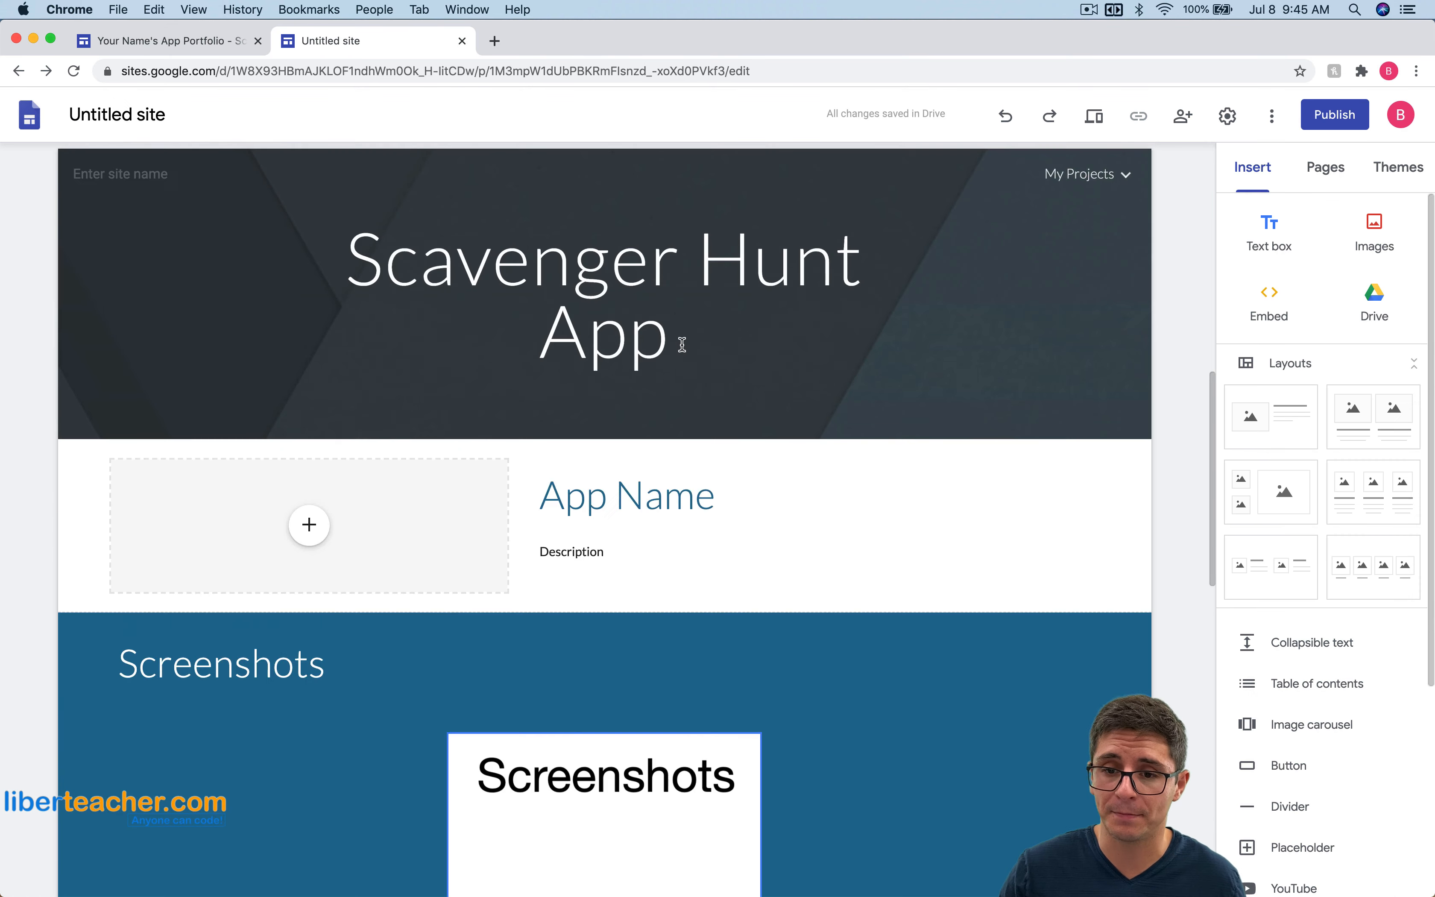
left_click(1322, 173)
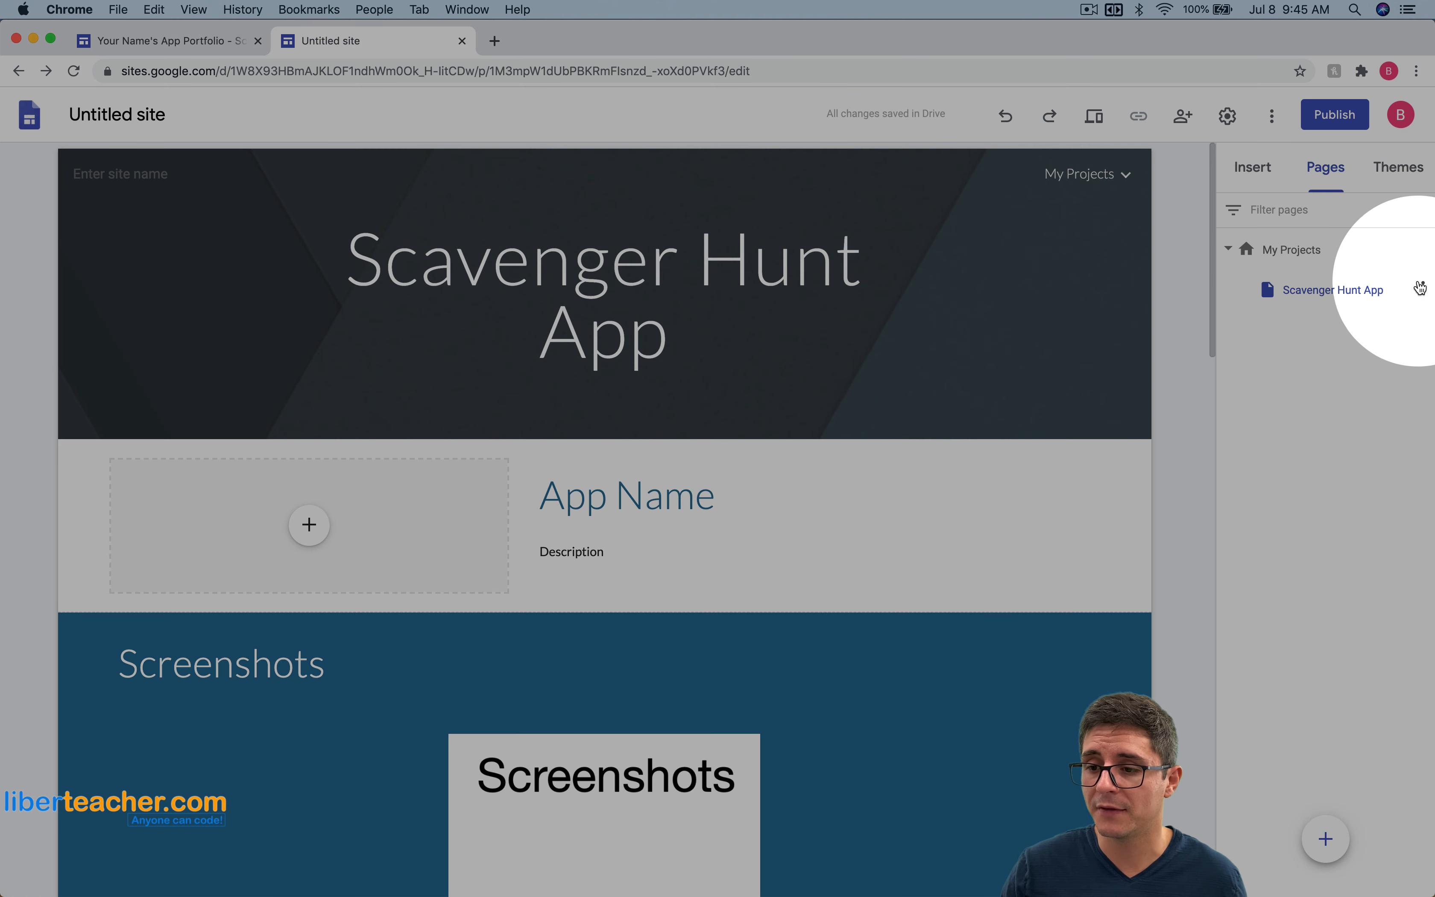
left_click(1421, 288)
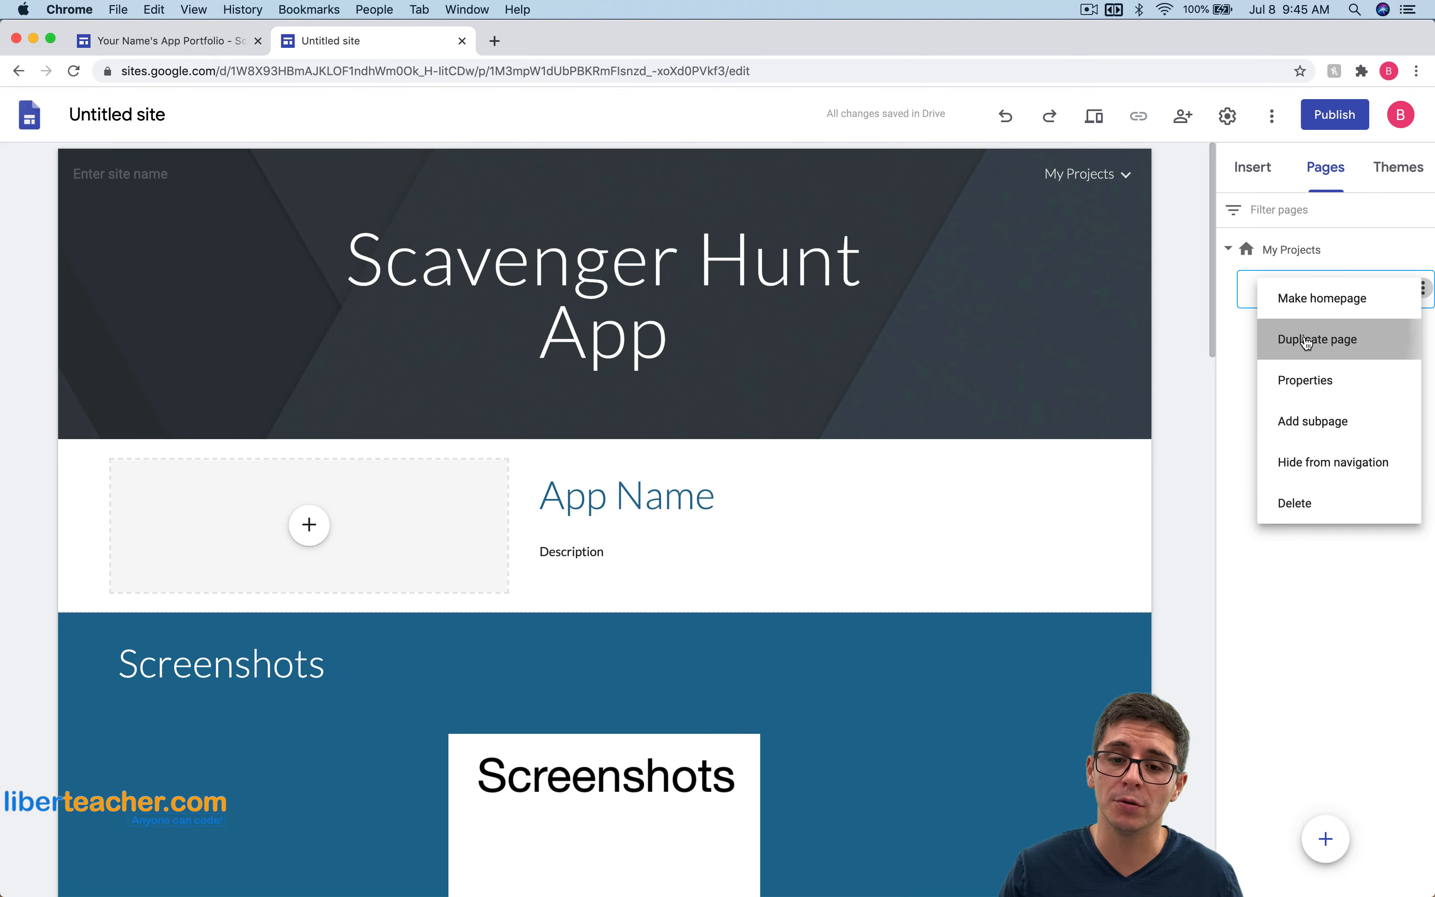
left_click(1307, 340)
triple_click(1144, 375)
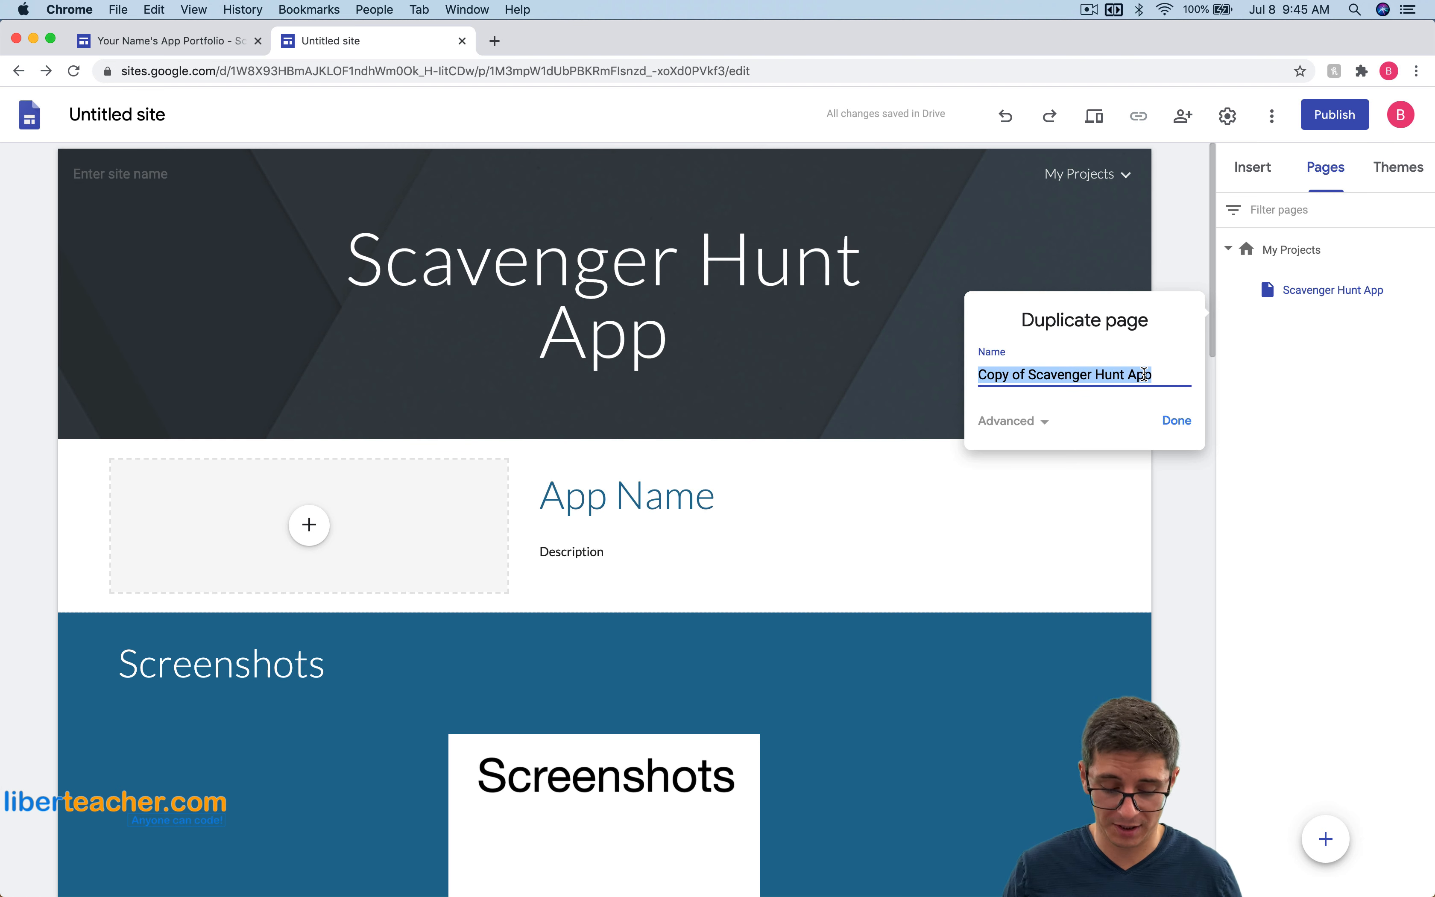
type("Sound Board")
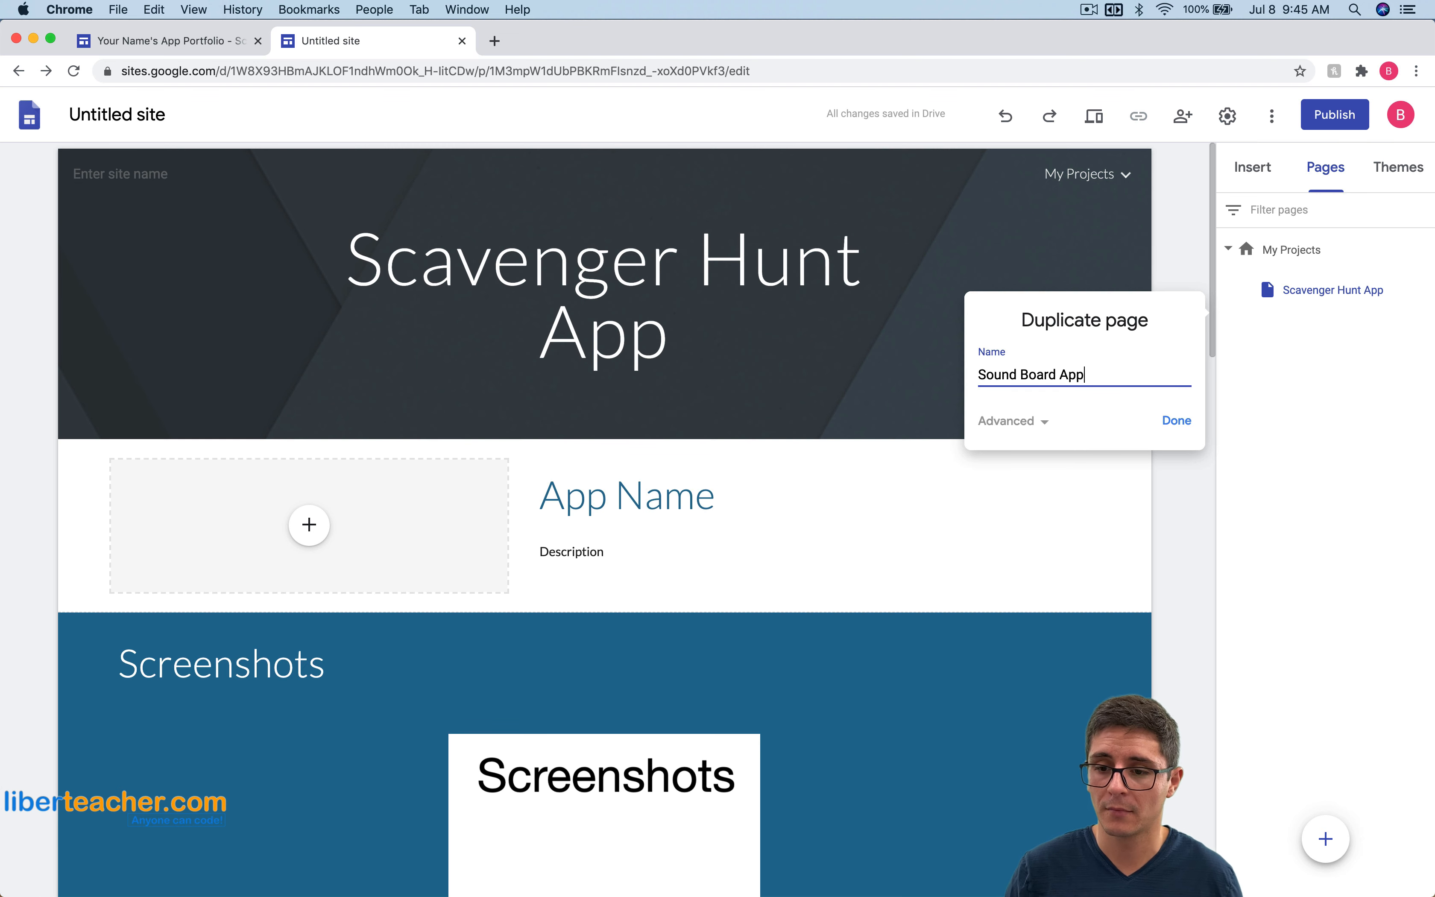
key("Return")
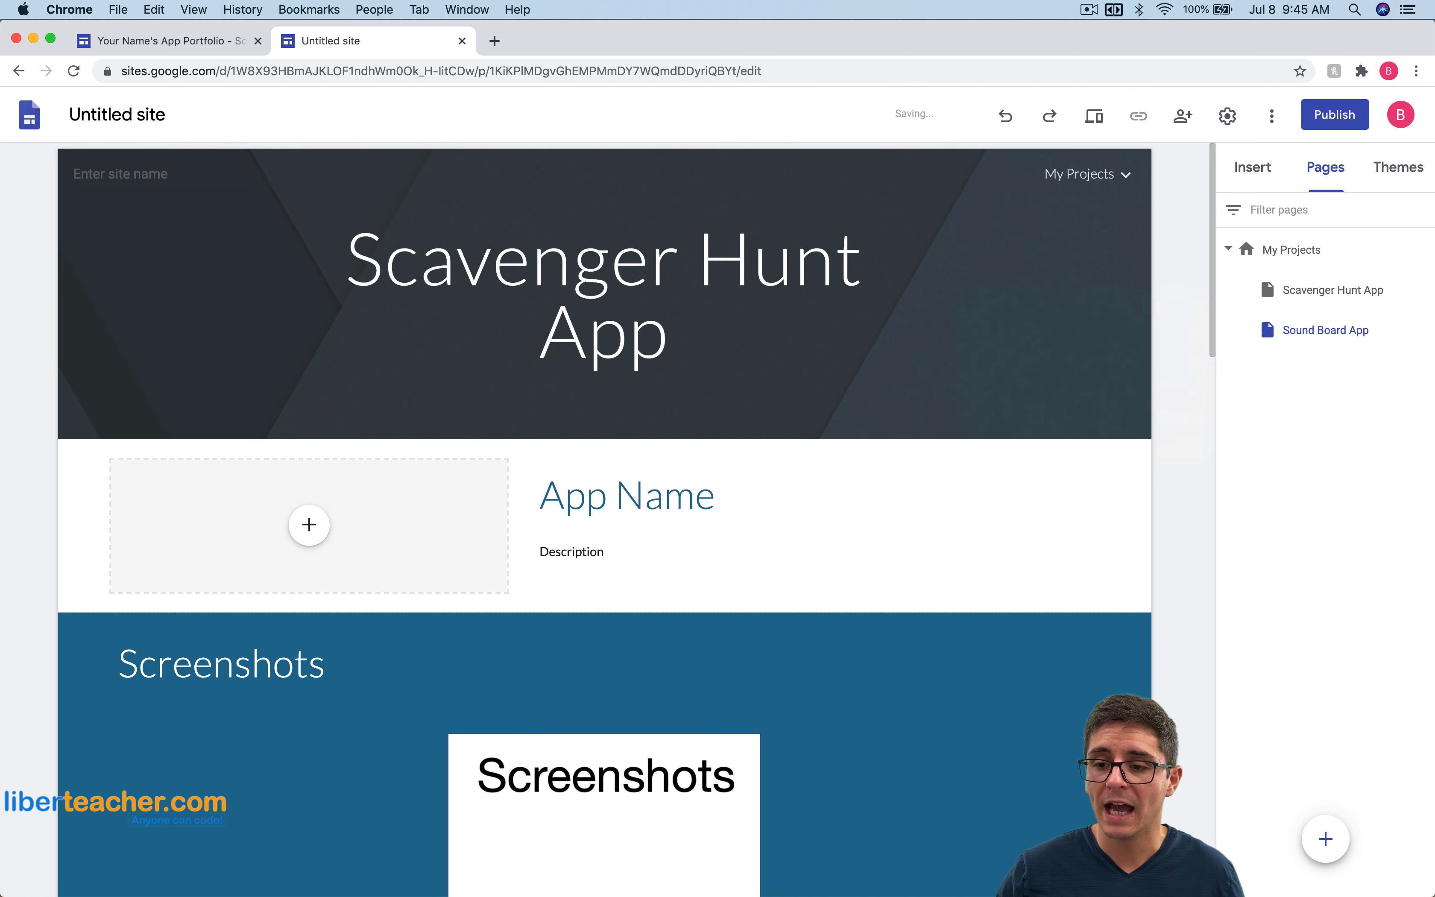
- Look over the duplicated Sound Board App page and the subpages listed under My Projects in the site navigation
scroll(650, 458, "down", 5)
scroll(723, 528, "down", 10)
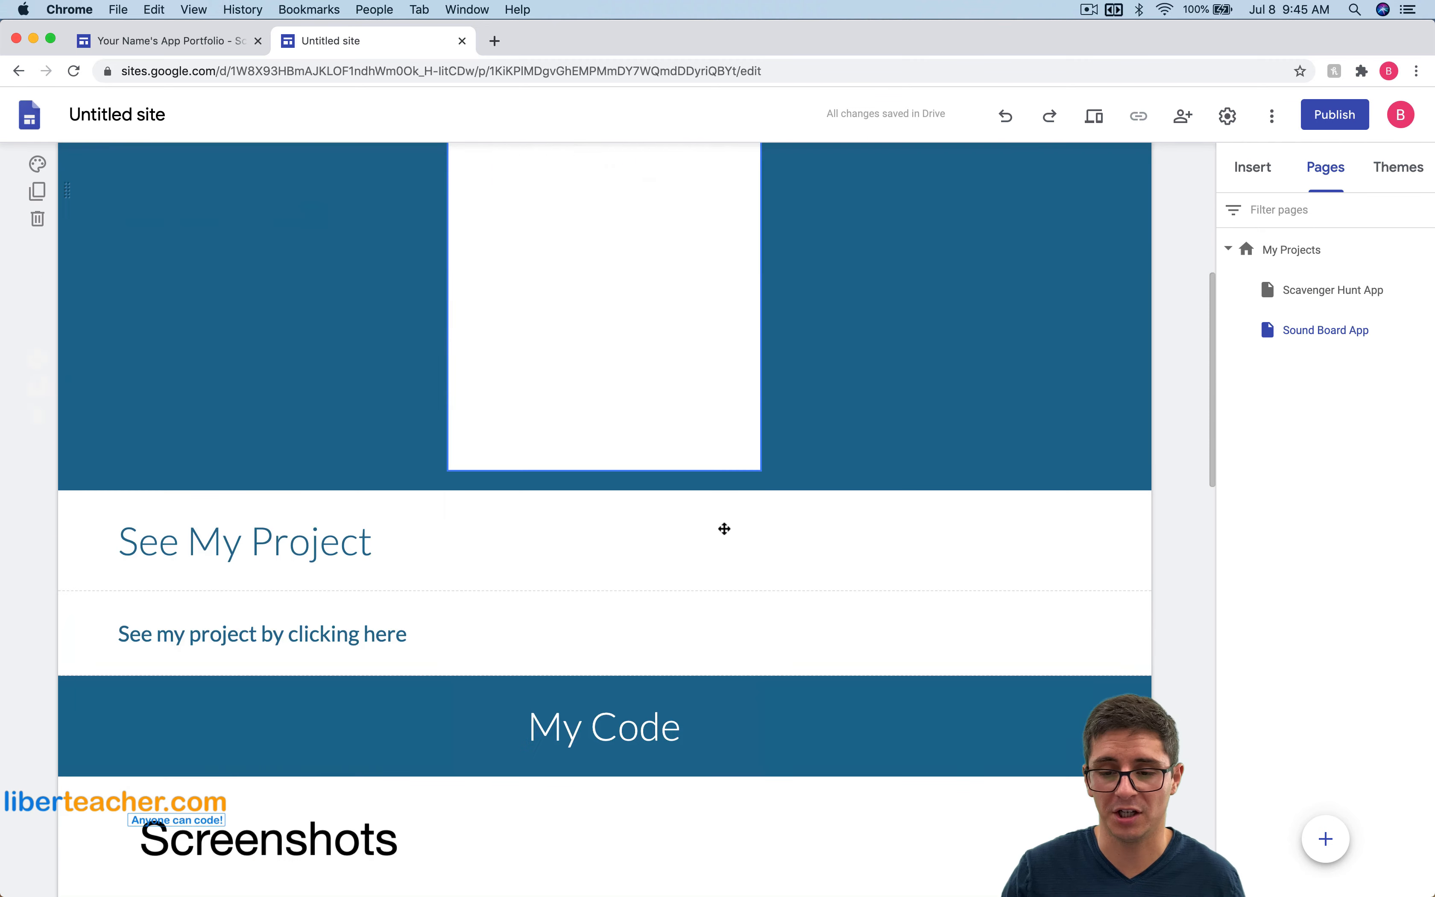
scroll(755, 563, "up", 15)
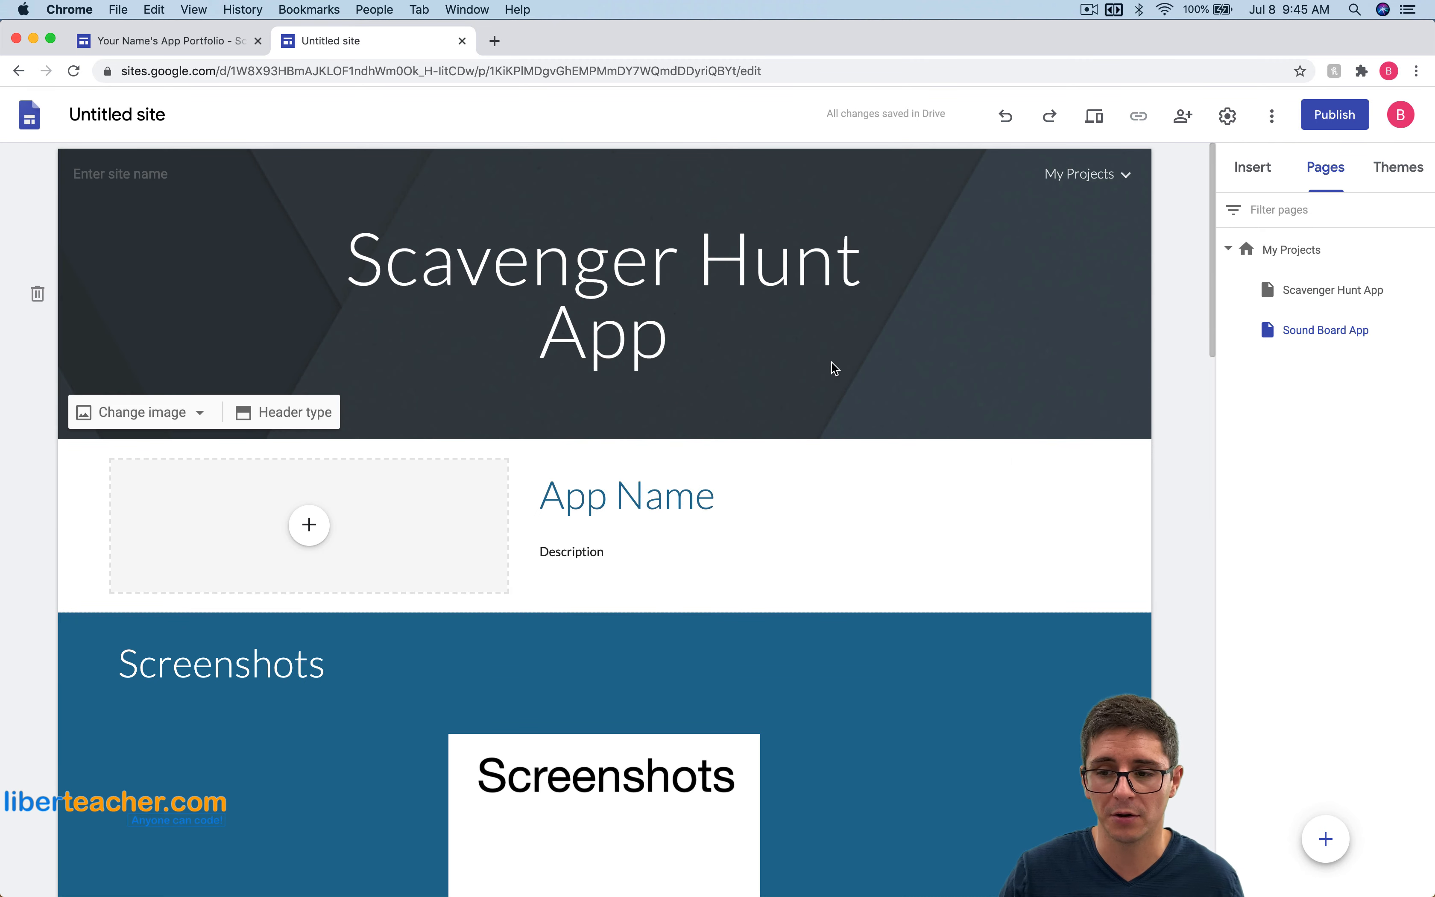
mouse_move(1120, 175)
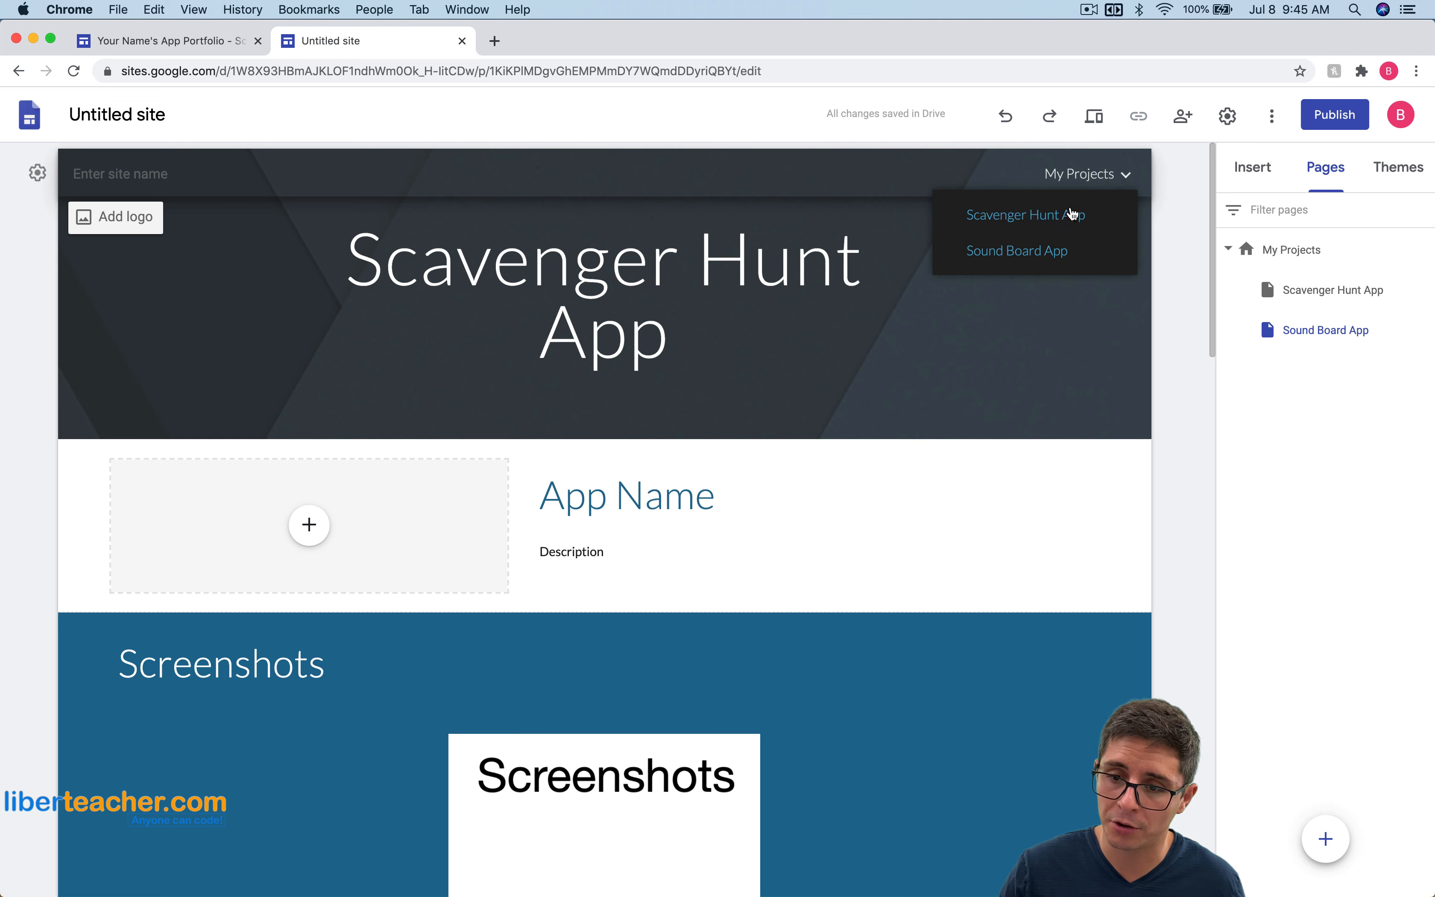
left_click(1245, 170)
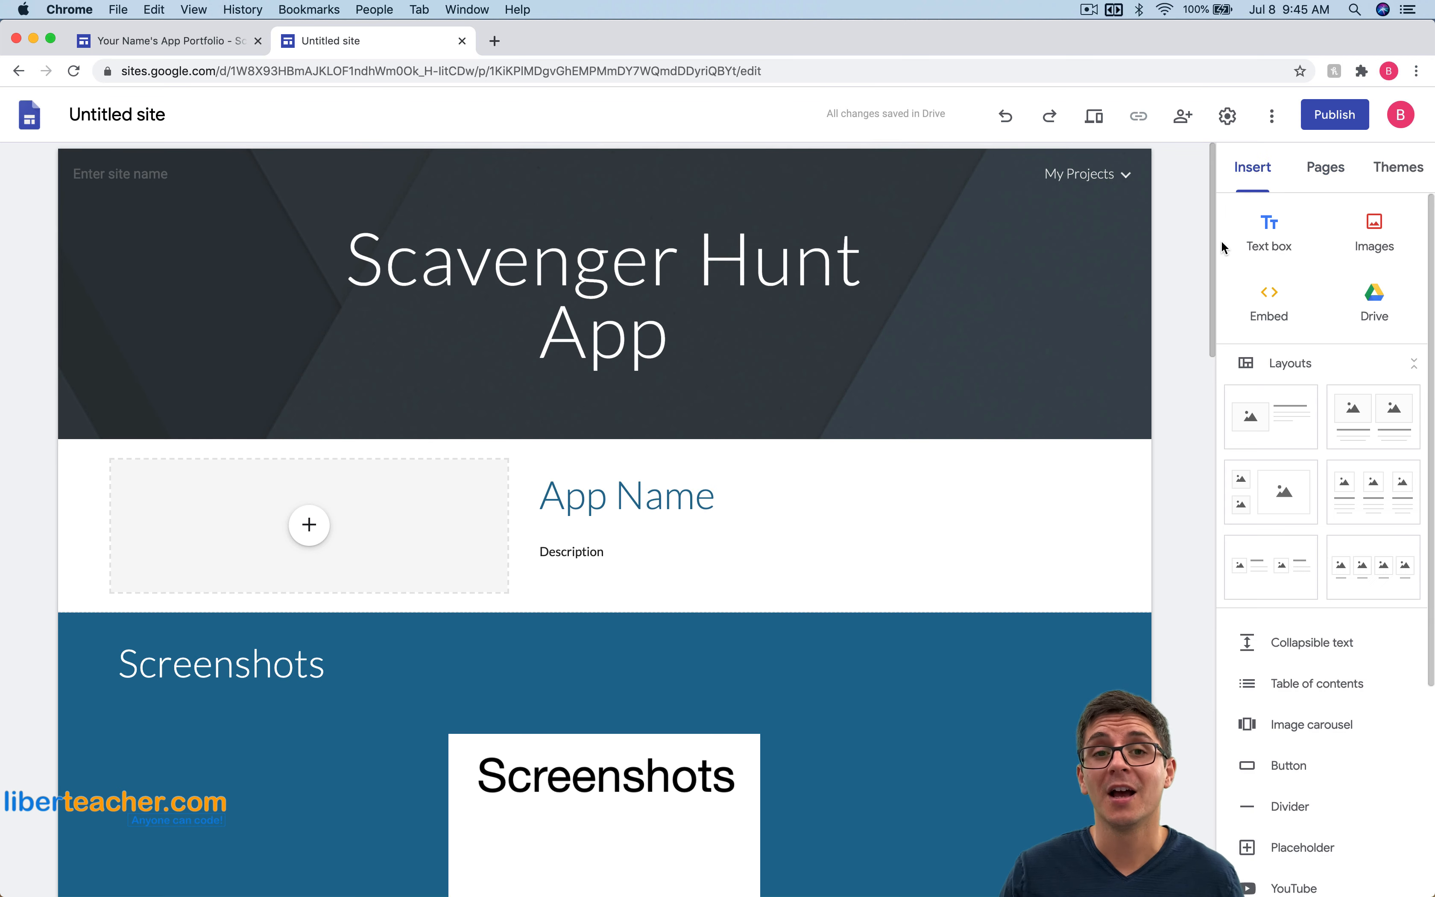